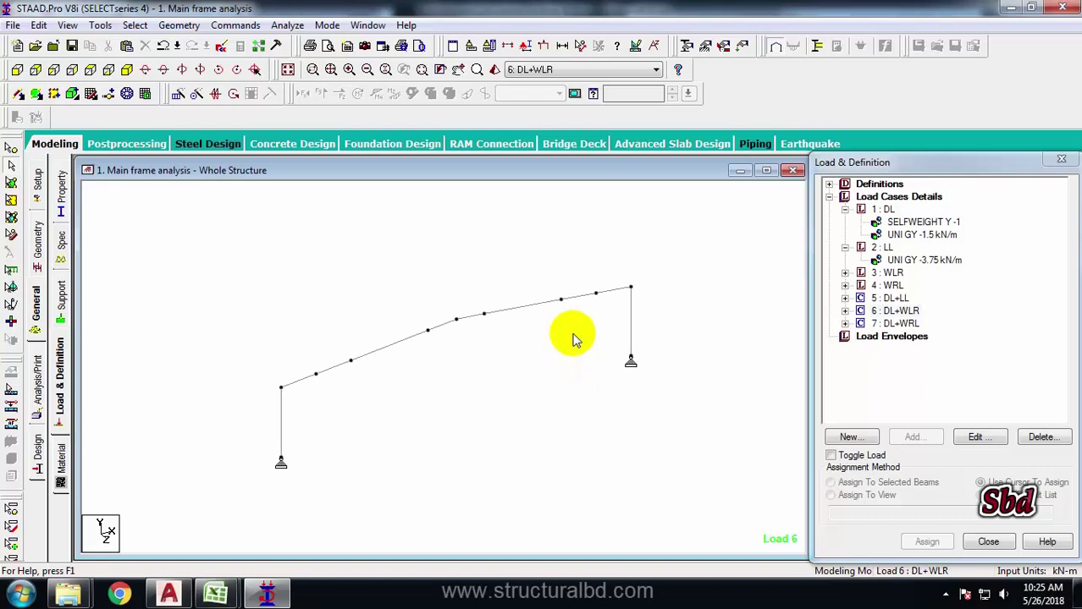
pyautogui.scroll(-2, 568, 334)
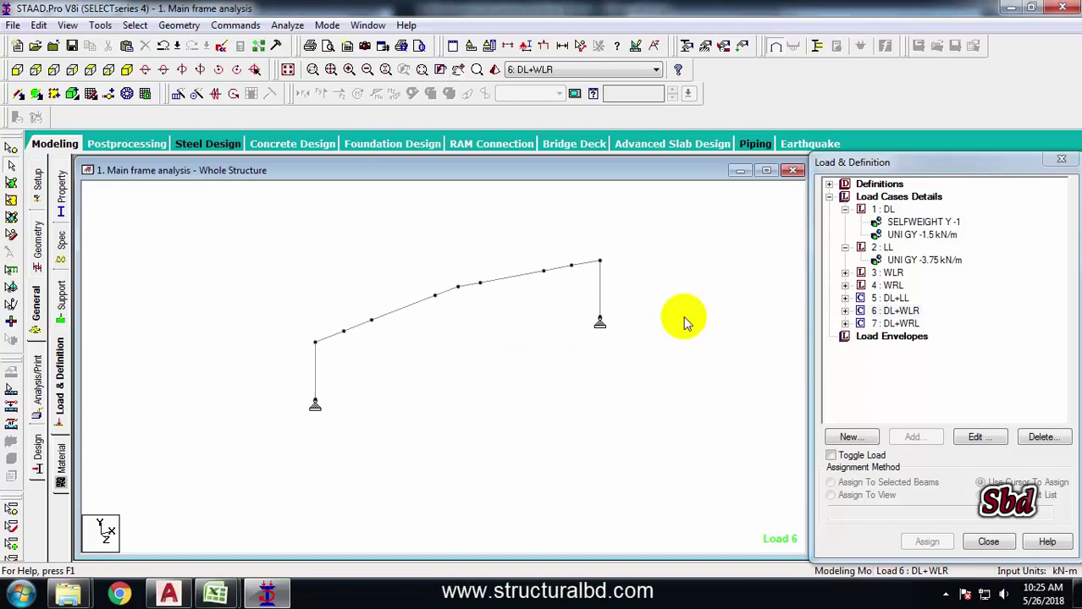
pyautogui.middleClick(505, 377)
pyautogui.scroll(1, 518, 354)
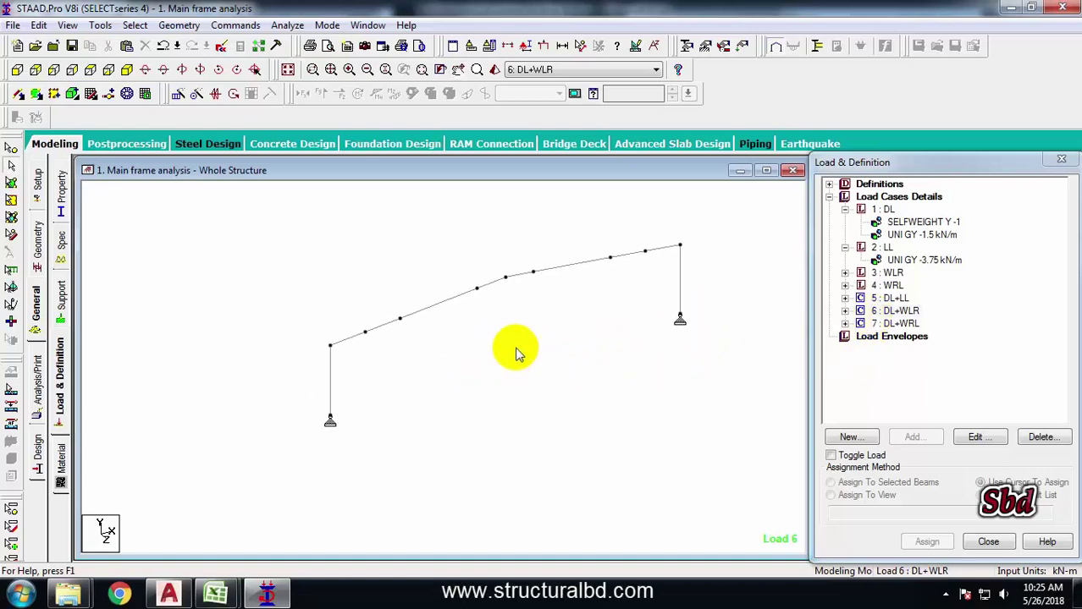
pyautogui.middleClick(499, 351)
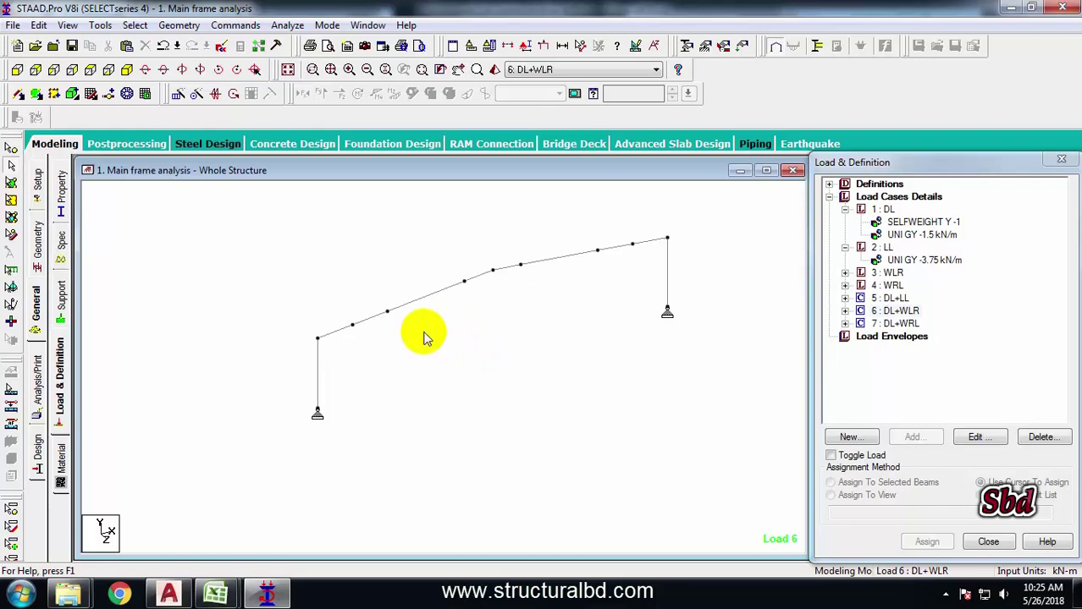
# Step: Check the frame for entities with a missing property and dismiss the result message
pyautogui.click(135, 25)
pyautogui.moveTo(197, 523)
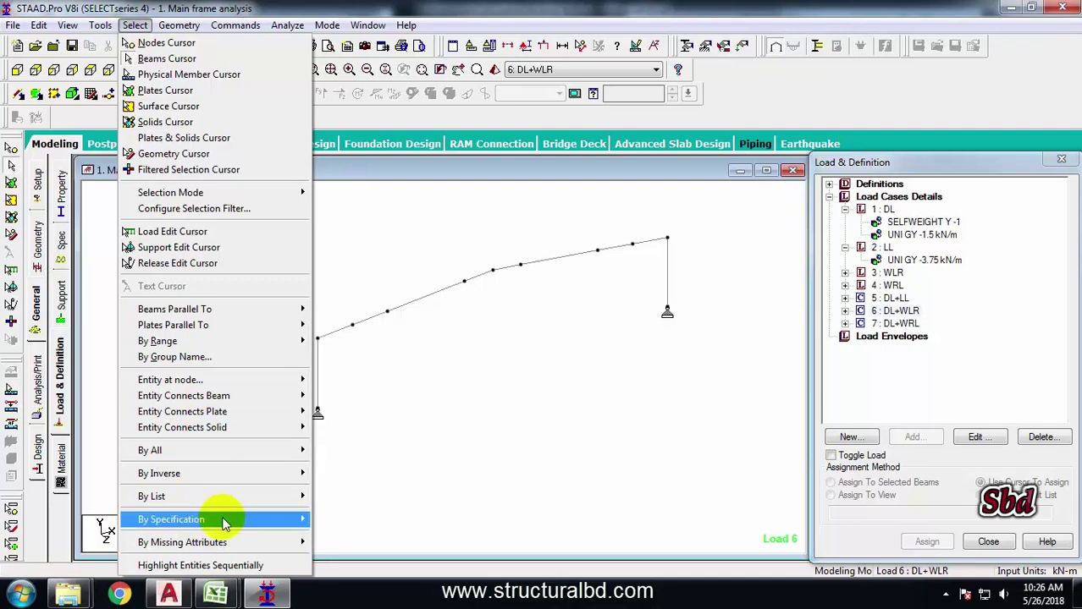
pyautogui.moveTo(225, 545)
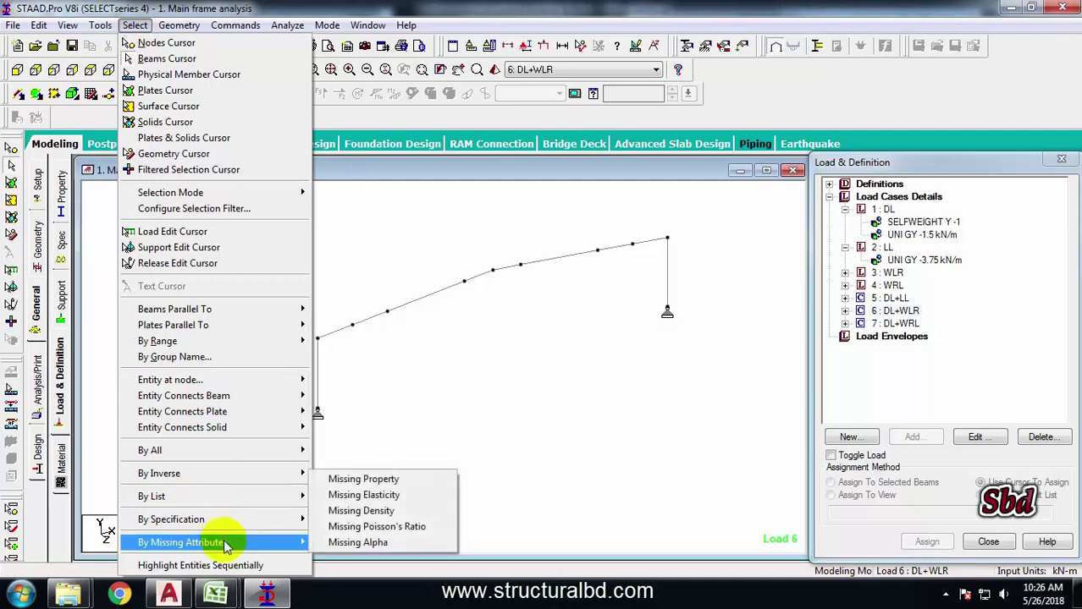
pyautogui.click(379, 480)
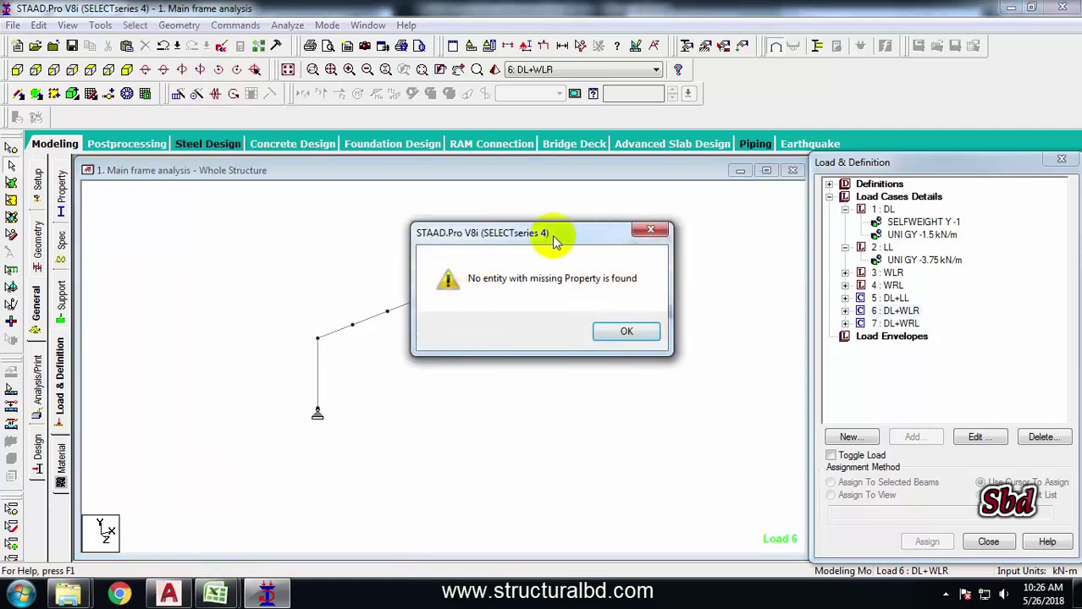
pyautogui.moveTo(560, 231); pyautogui.dragTo(534, 259)
pyautogui.click(623, 351)
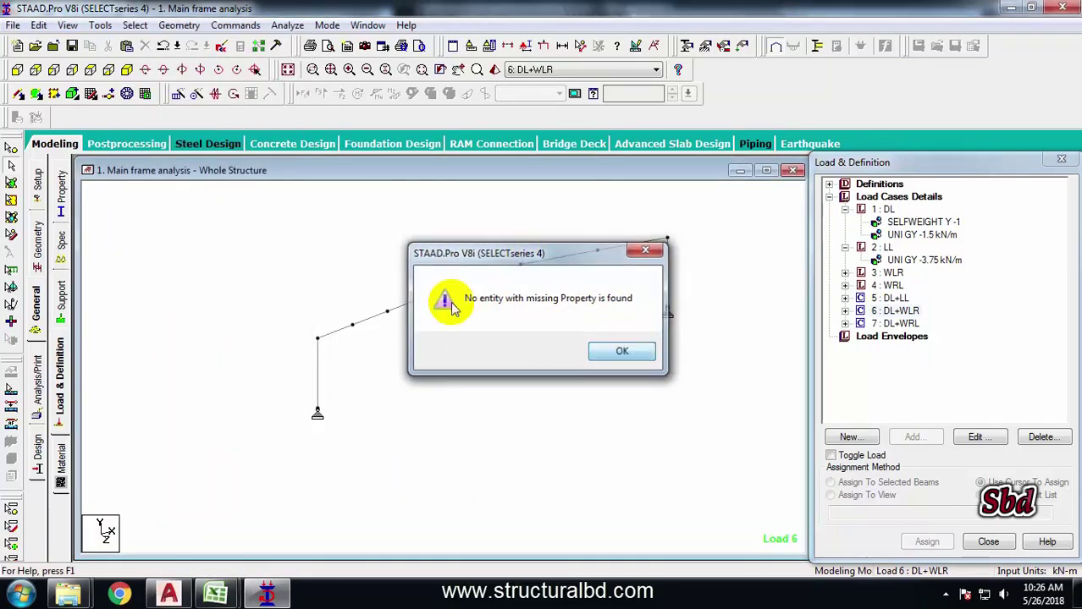
pyautogui.scroll(-1, 552, 321)
pyautogui.scroll(1, 555, 343)
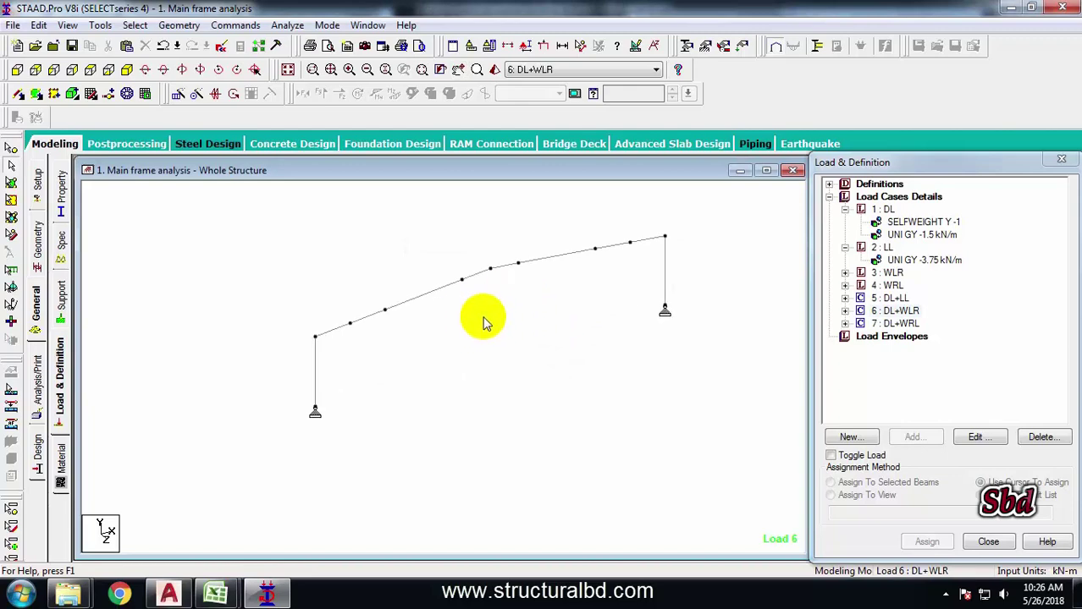
pyautogui.click(138, 31)
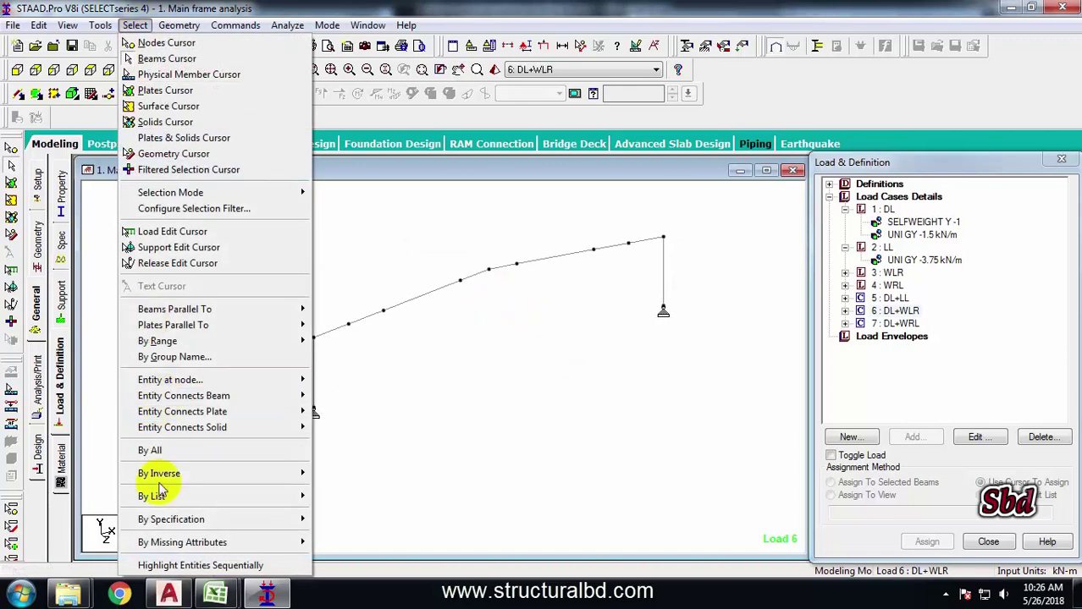
pyautogui.moveTo(193, 543)
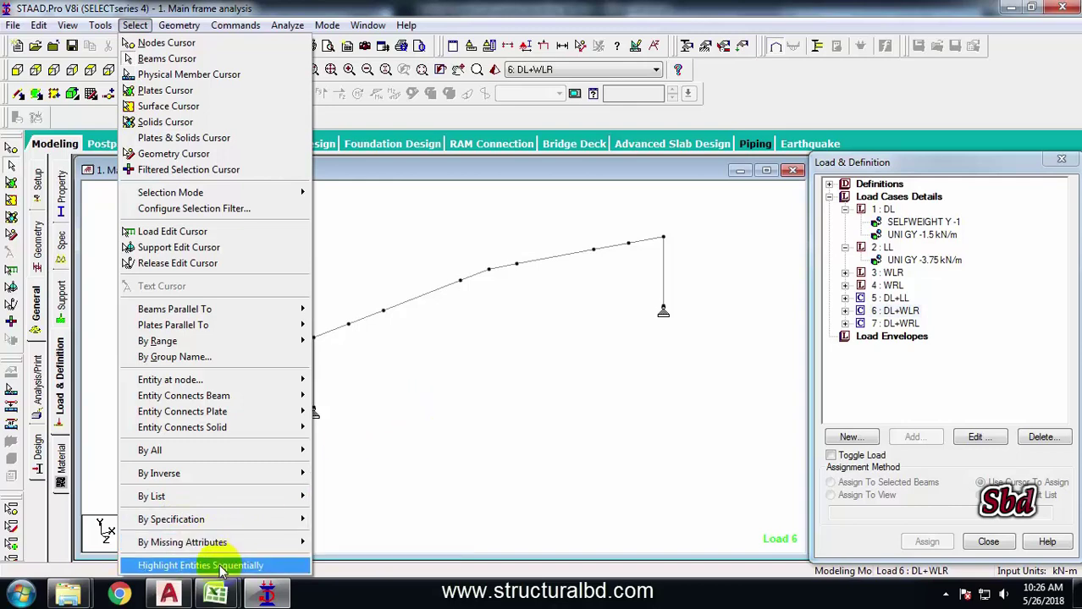
pyautogui.click(456, 389)
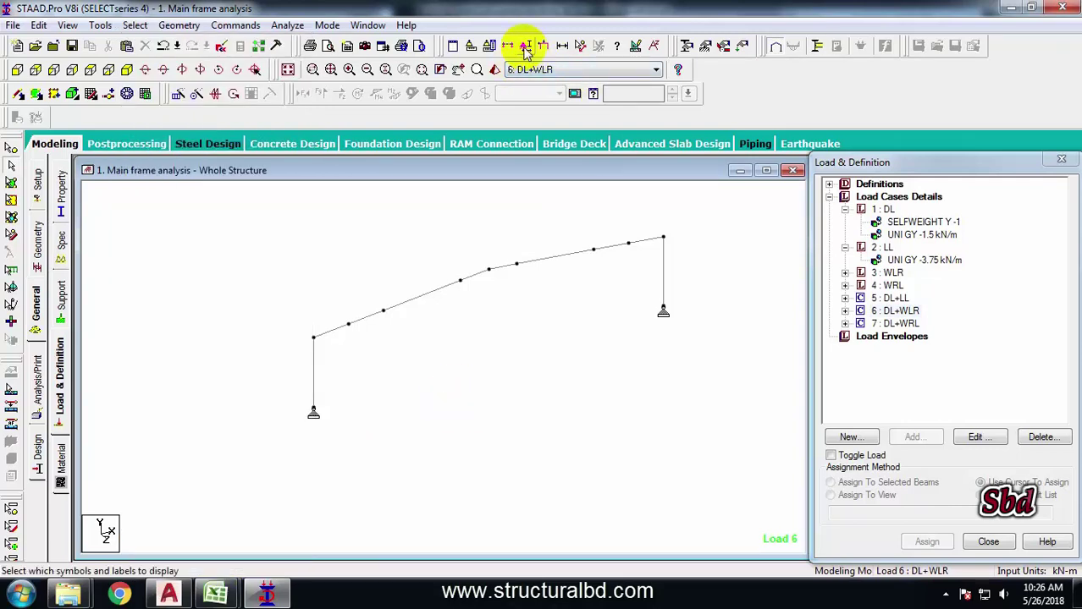
# Step: Display the frame members in the structure view as full 3D sections
pyautogui.click(526, 48)
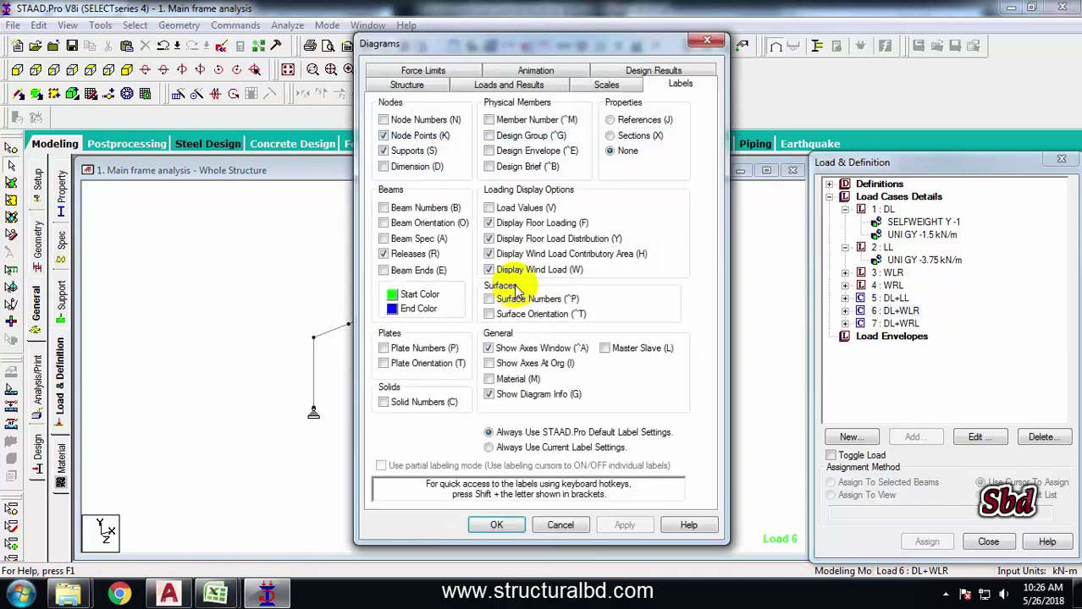
pyautogui.click(404, 83)
pyautogui.click(416, 150)
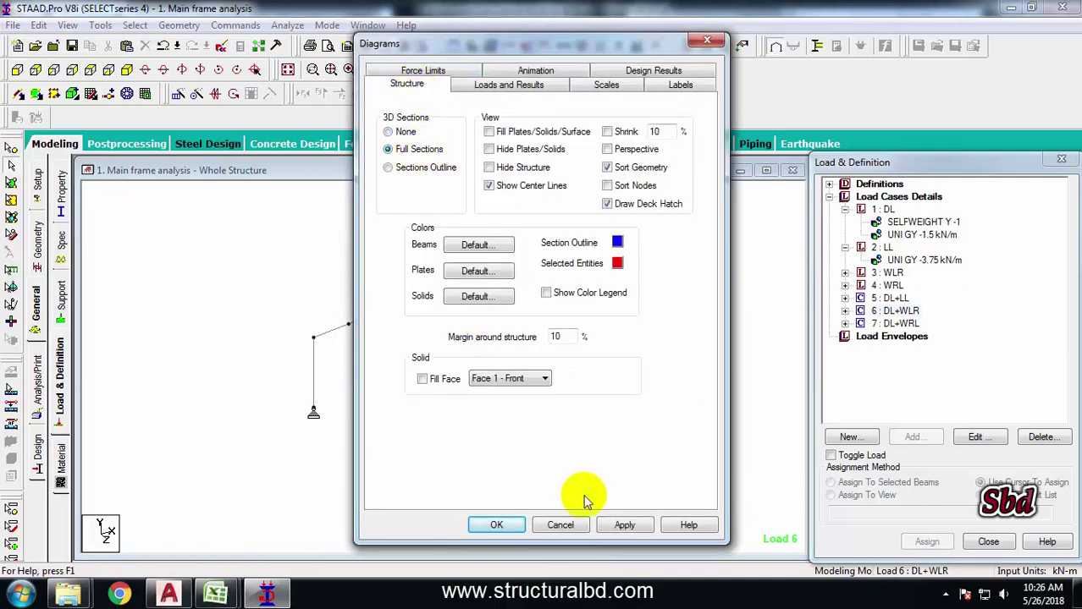
pyautogui.click(496, 524)
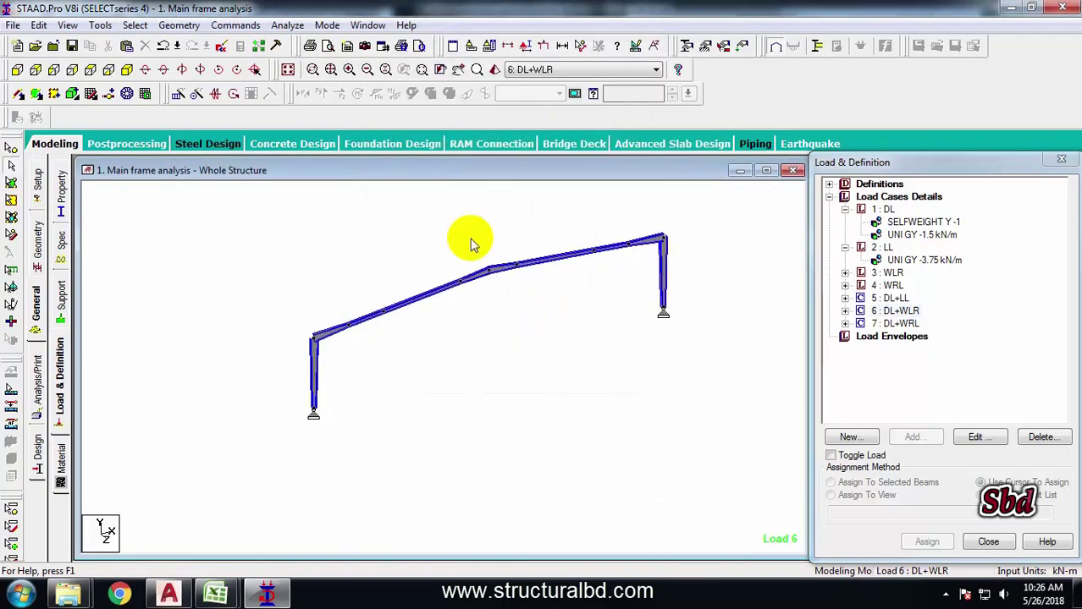
# Step: Inspect the frame in a 3D rendered view, close that view, and return to the whole structure
pyautogui.click(494, 69)
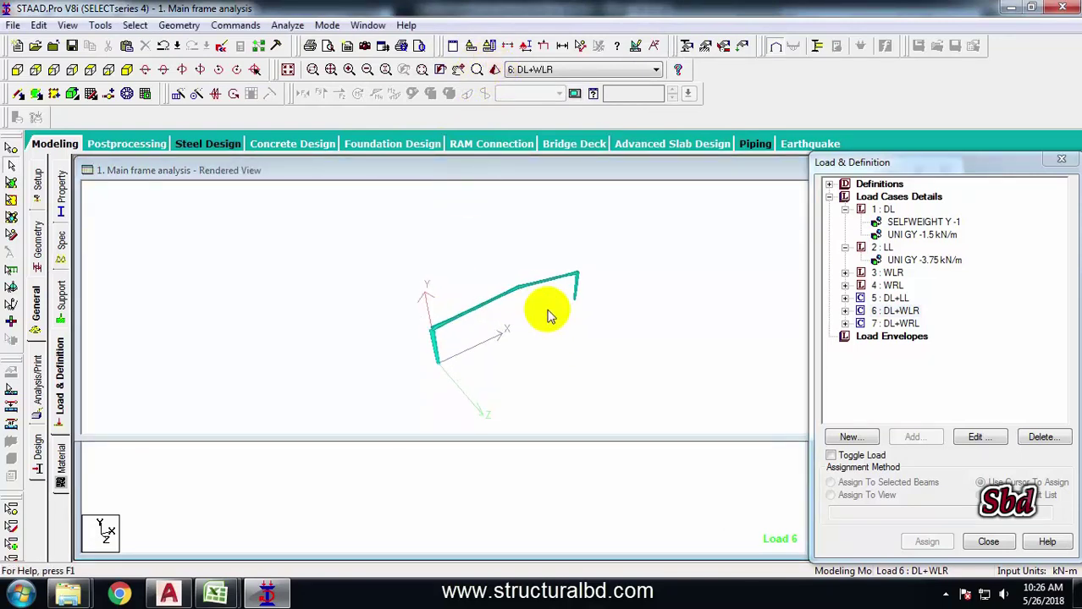
pyautogui.moveTo(662, 176); pyautogui.dragTo(567, 292)
pyautogui.moveTo(700, 169); pyautogui.dragTo(338, 201)
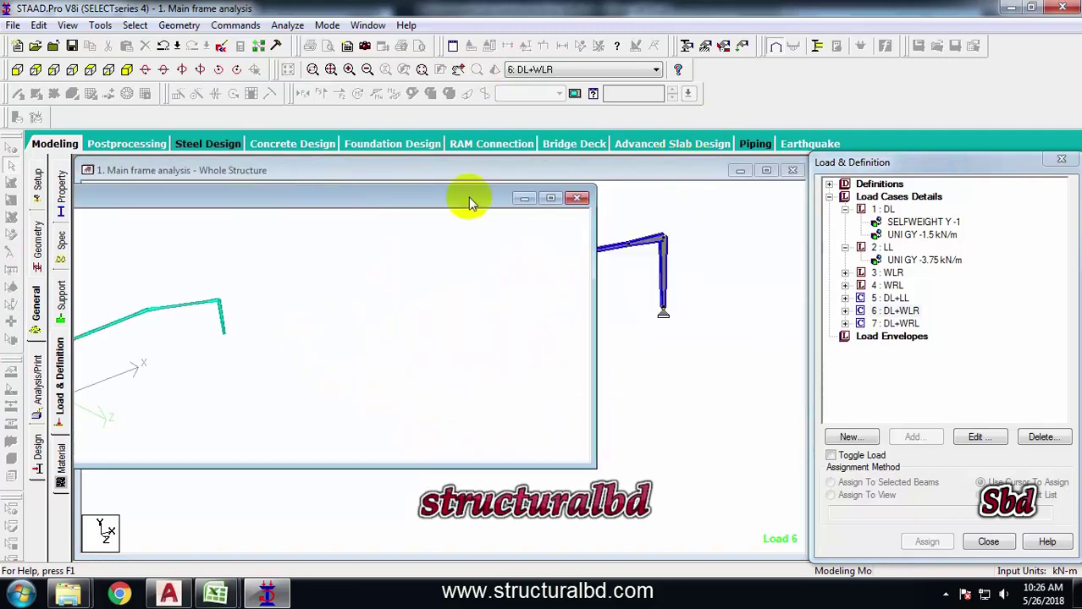
pyautogui.click(575, 195)
pyautogui.moveTo(464, 284); pyautogui.dragTo(448, 304)
pyautogui.moveTo(348, 283); pyautogui.dragTo(400, 275)
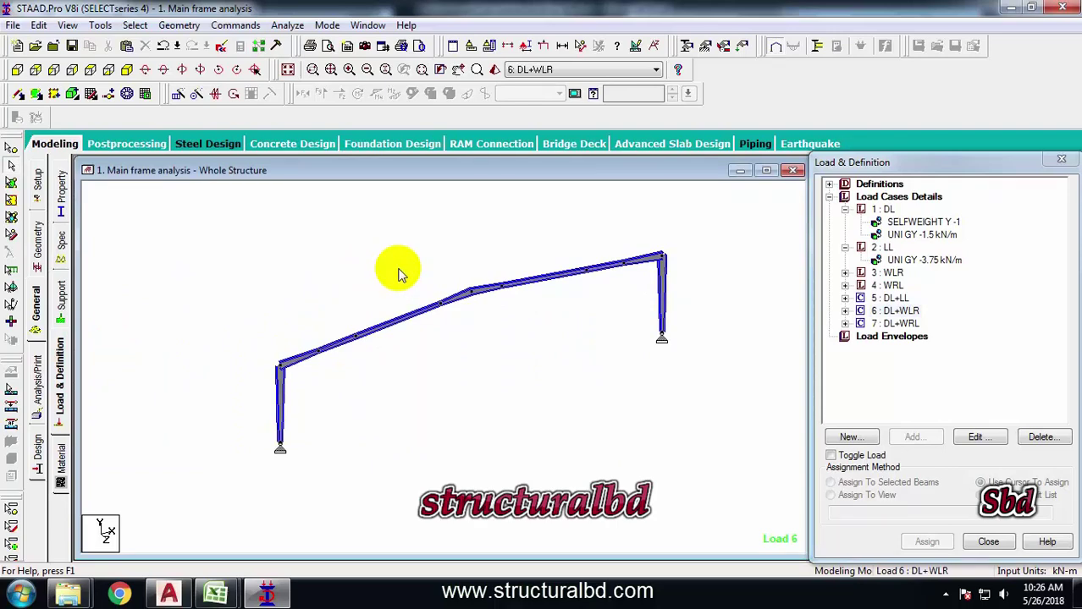
# Step: Add a Perform Analysis command to the frame model
pyautogui.click(232, 26)
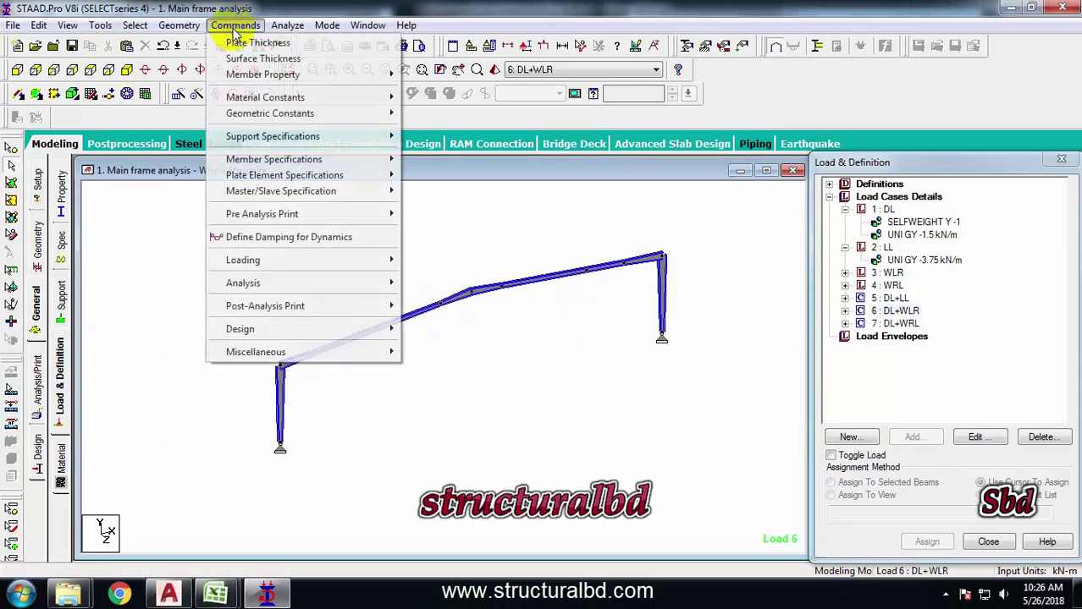
pyautogui.moveTo(309, 283)
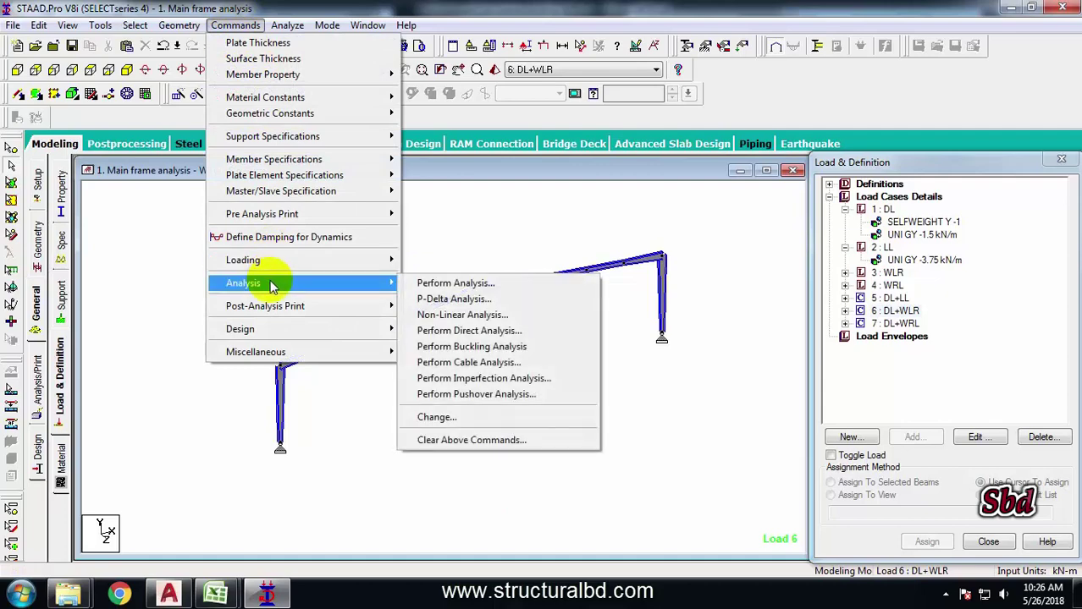
pyautogui.click(442, 283)
pyautogui.click(489, 386)
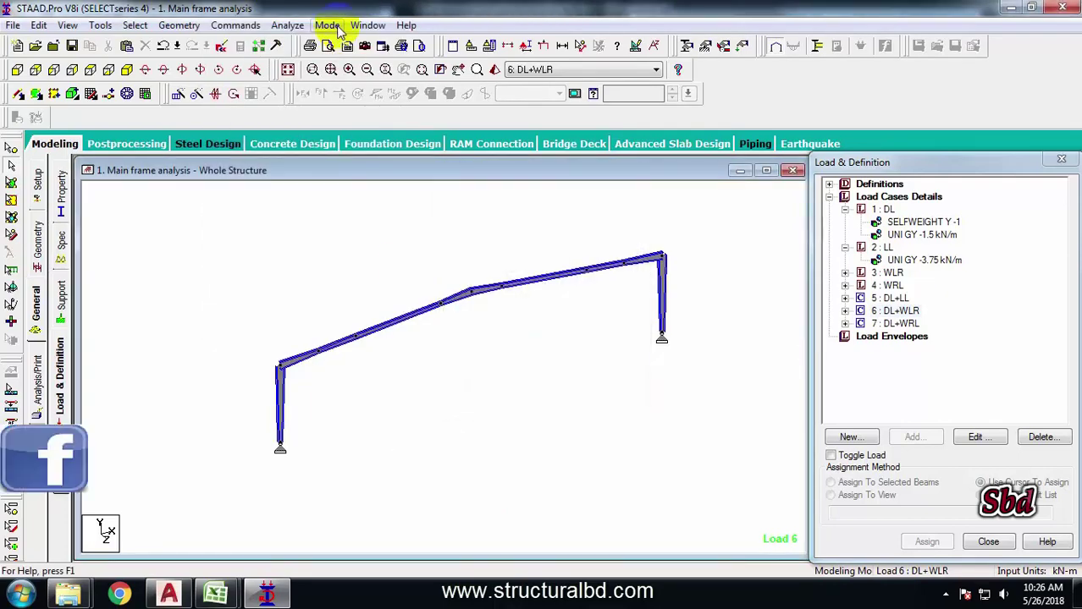
# Step: Save the structure, run the analysis, and go to post-processing mode with all seven load cases selected
pyautogui.click(288, 25)
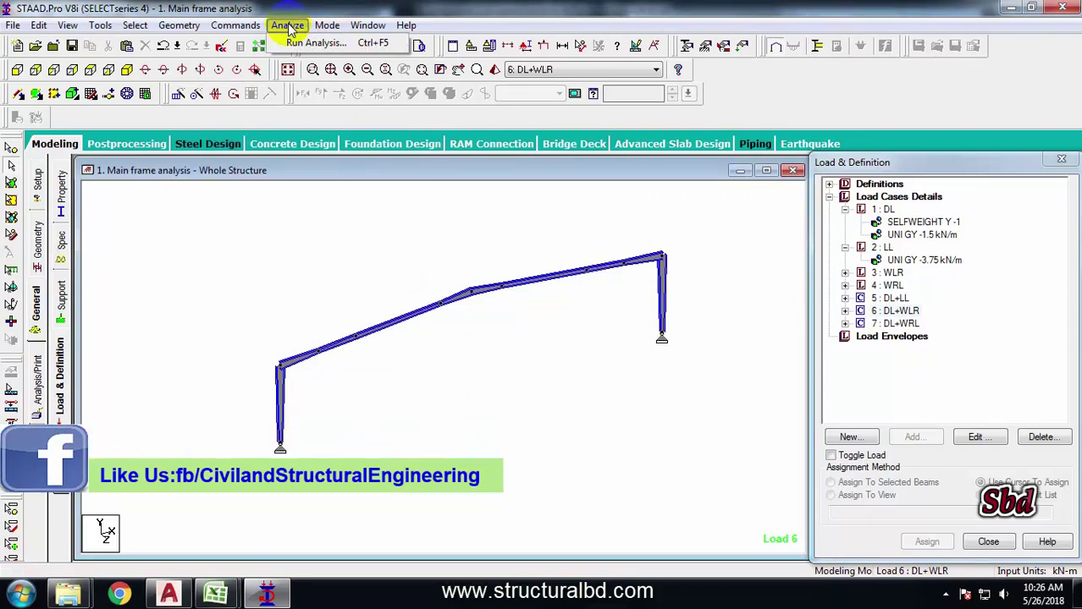
pyautogui.click(322, 44)
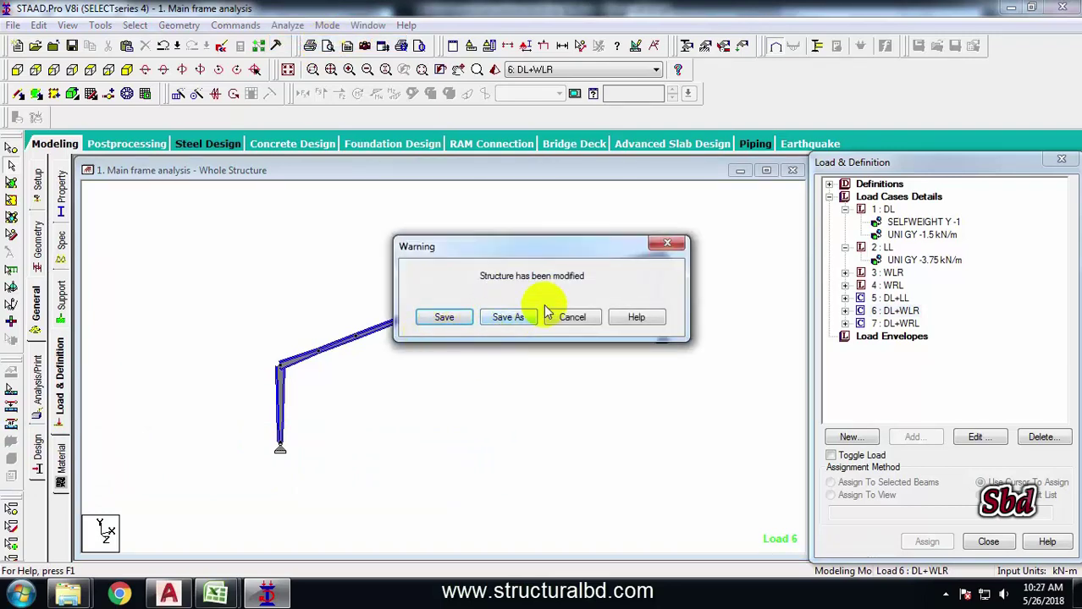
pyautogui.click(449, 316)
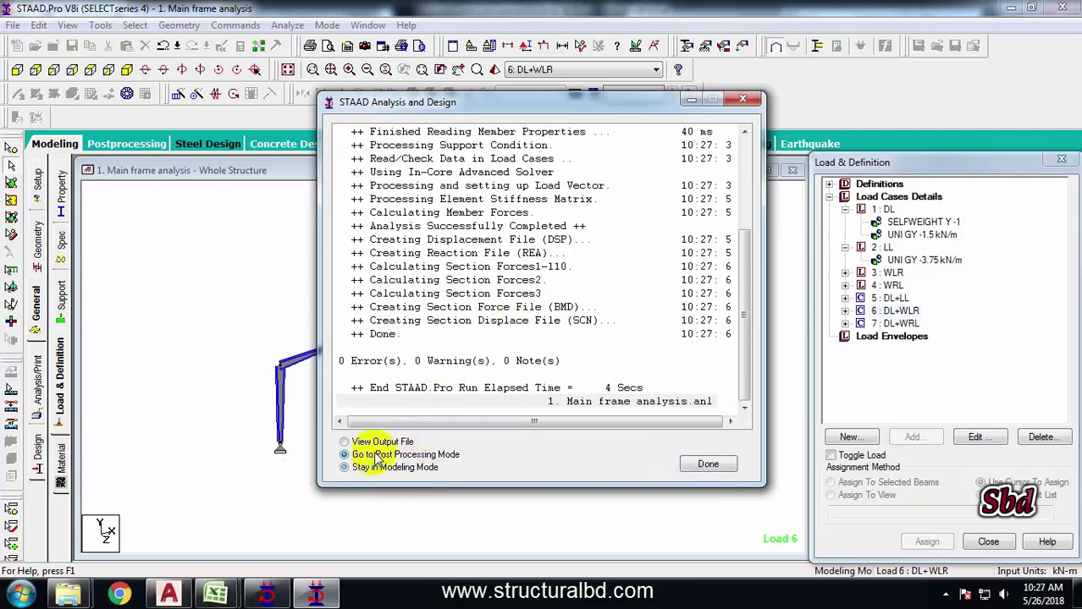
pyautogui.click(709, 466)
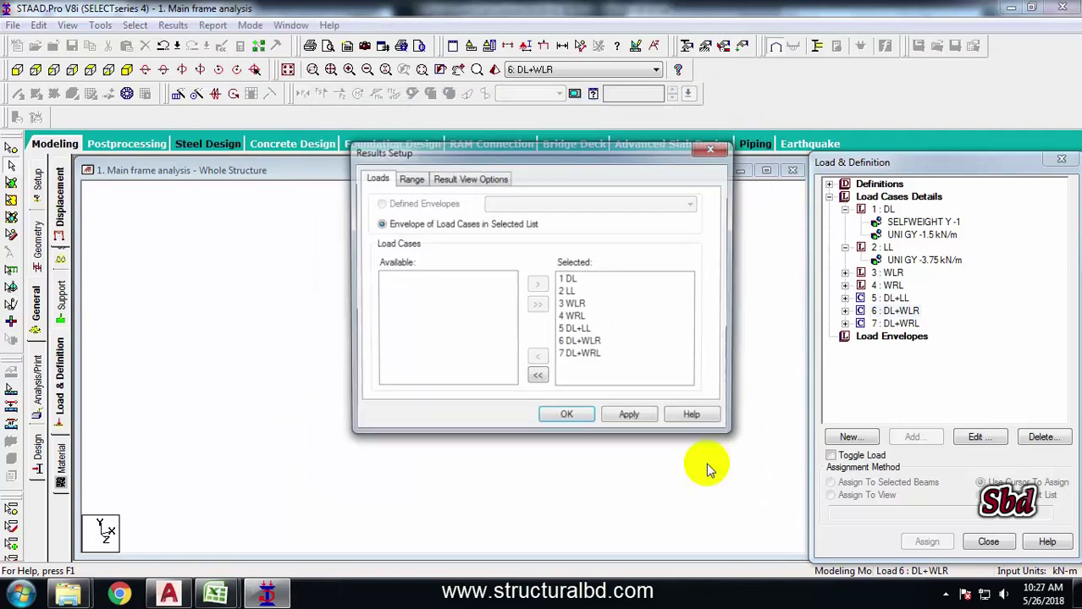
pyautogui.click(562, 417)
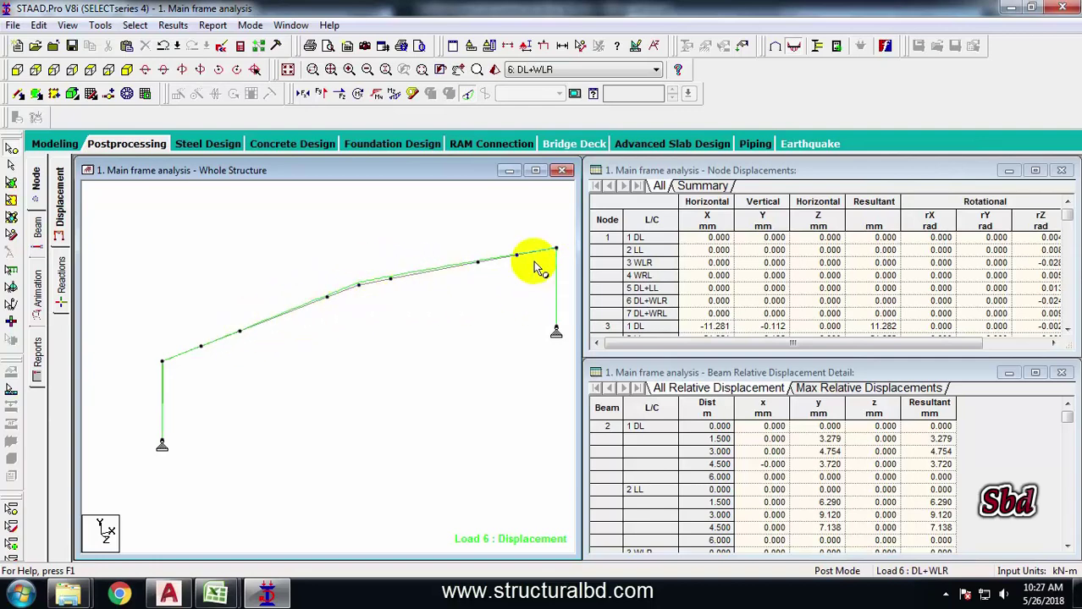
# Step: Show the frame's displacement diagram for load combination 5: DL+LL
pyautogui.click(374, 320)
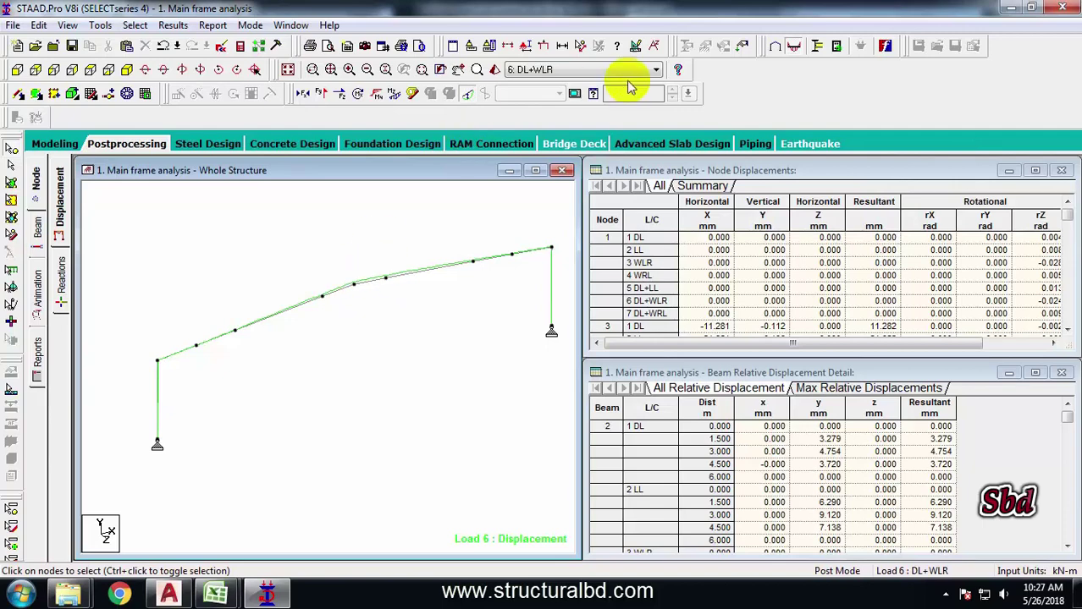
pyautogui.click(549, 70)
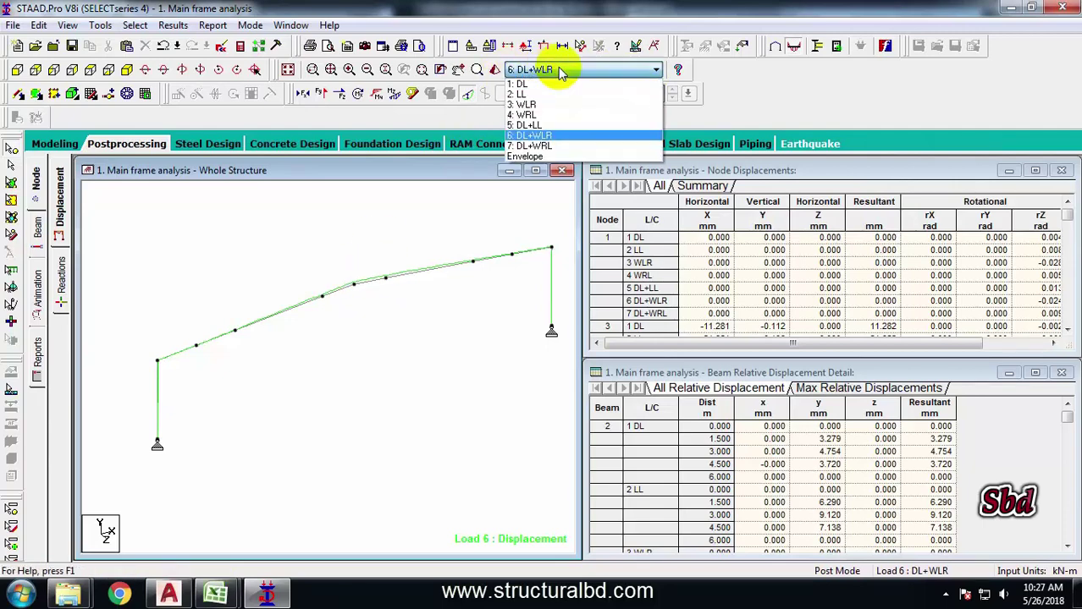
pyautogui.click(534, 126)
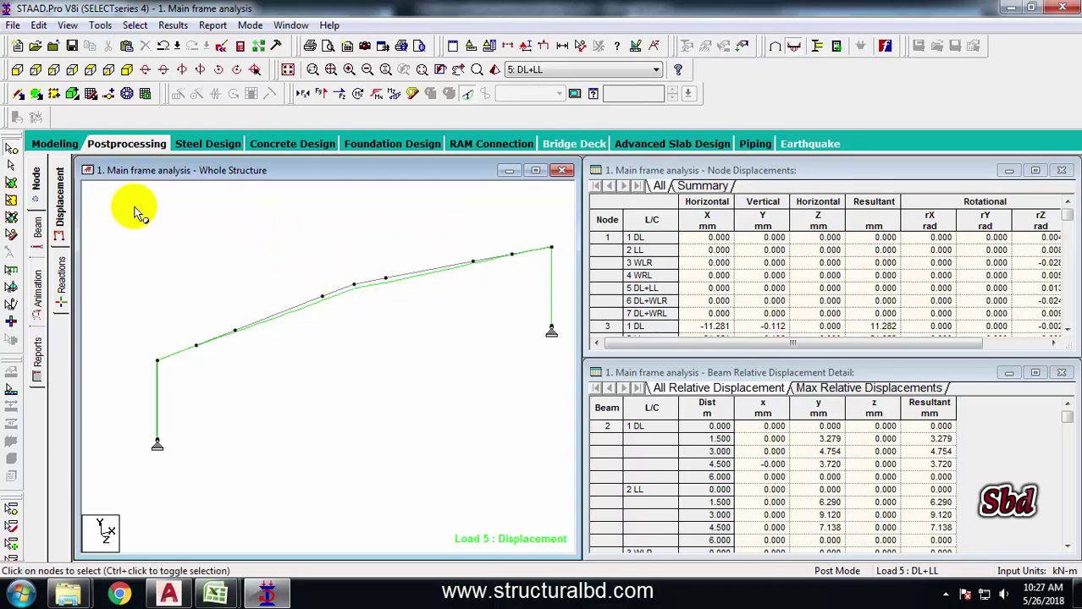
# Step: Find "analysis" in the STAAD command file, insert LOAD LIST 5 TO 7 below PERFORM ANALYSIS, and save the file
pyautogui.click(222, 48)
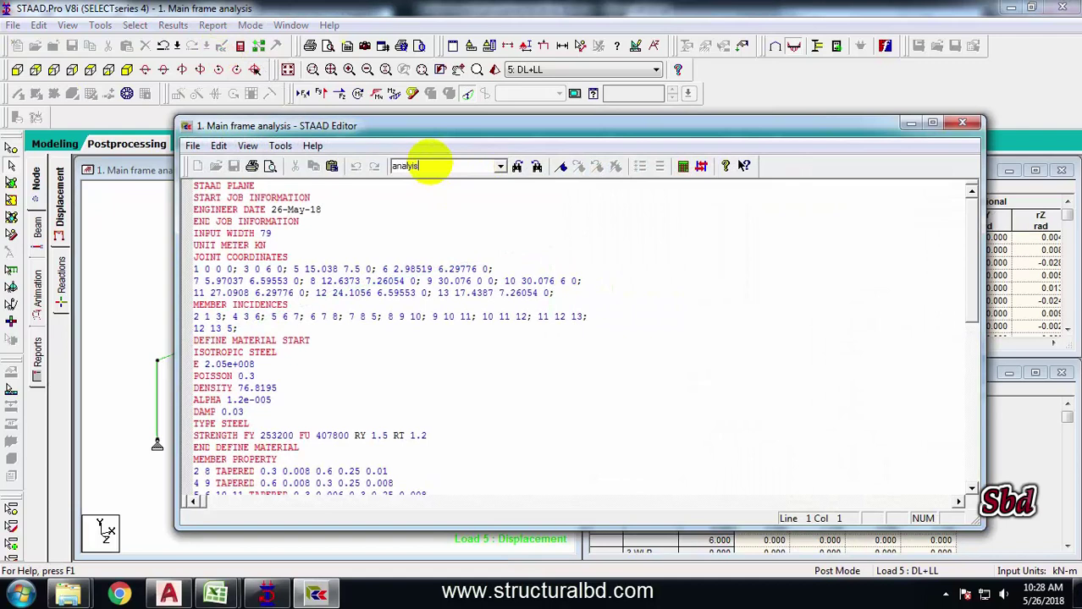
pyautogui.click(423, 165)
pyautogui.write('analysis')
pyautogui.press('Return')
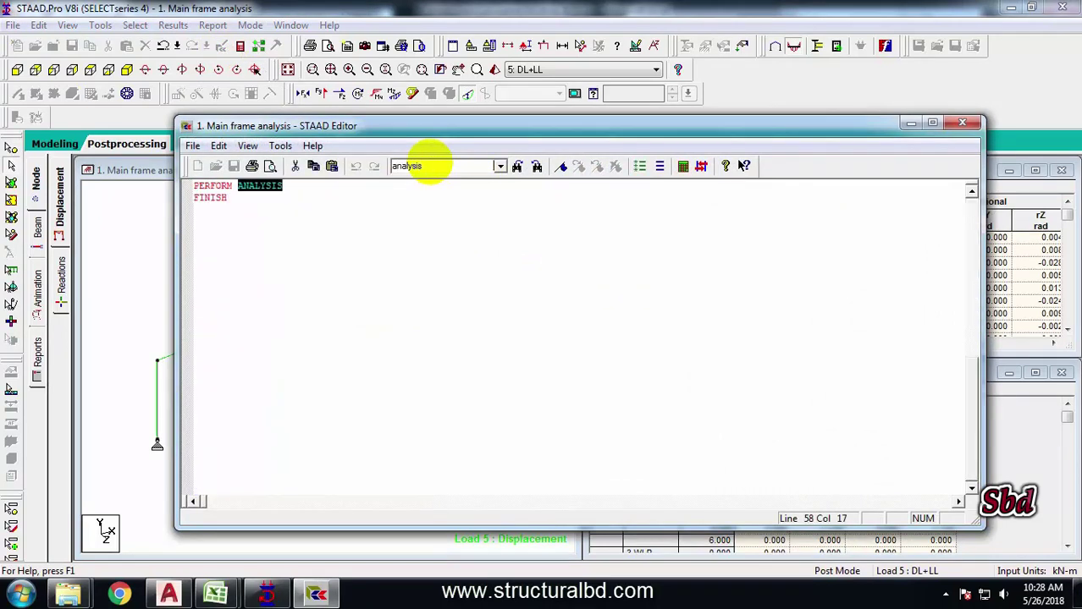
pyautogui.click(231, 186)
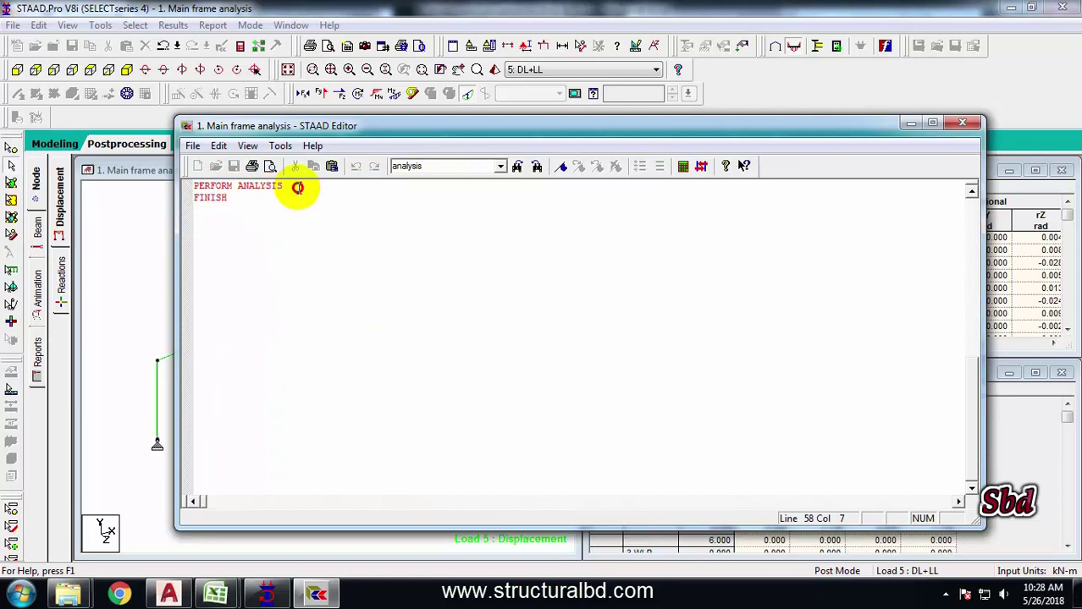
pyautogui.click(296, 188)
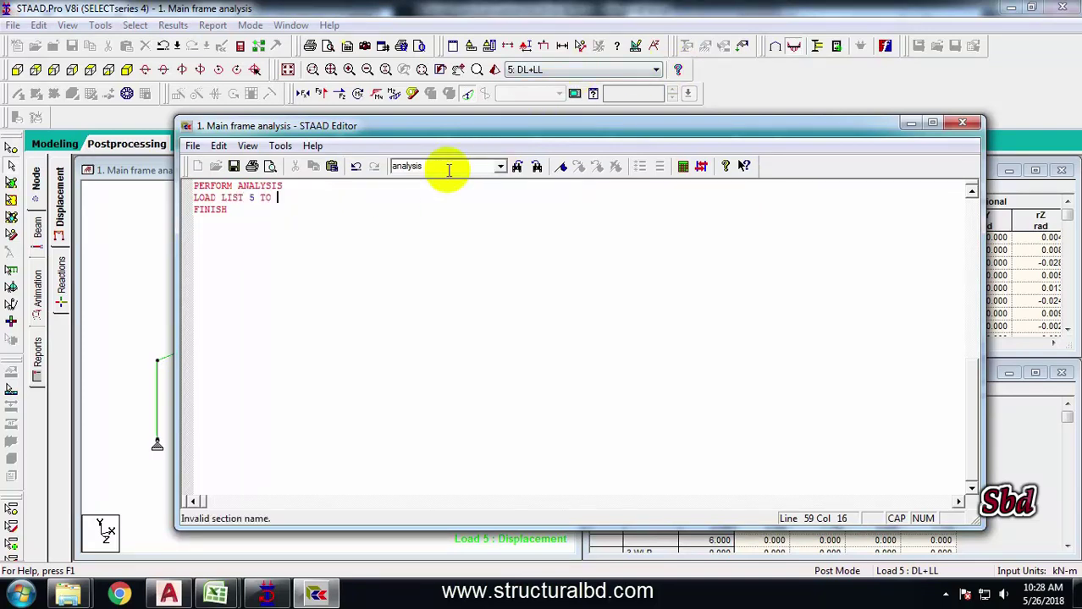
pyautogui.click(234, 166)
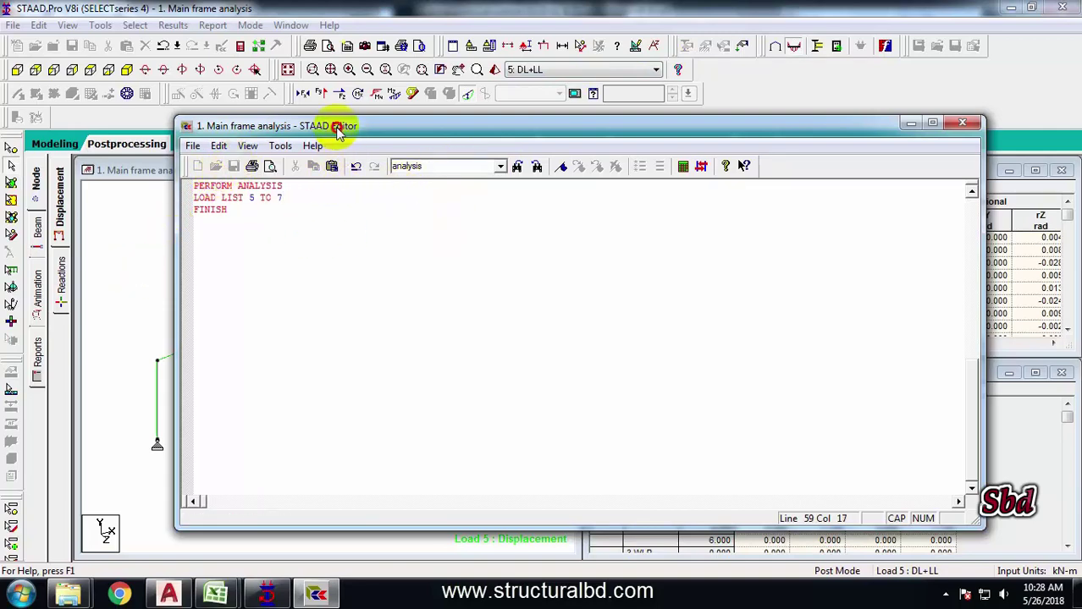
# Step: Check the available load cases against the LOAD LIST 5 TO 7 line in the command file
pyautogui.moveTo(338, 127); pyautogui.dragTo(329, 151)
pyautogui.click(583, 70)
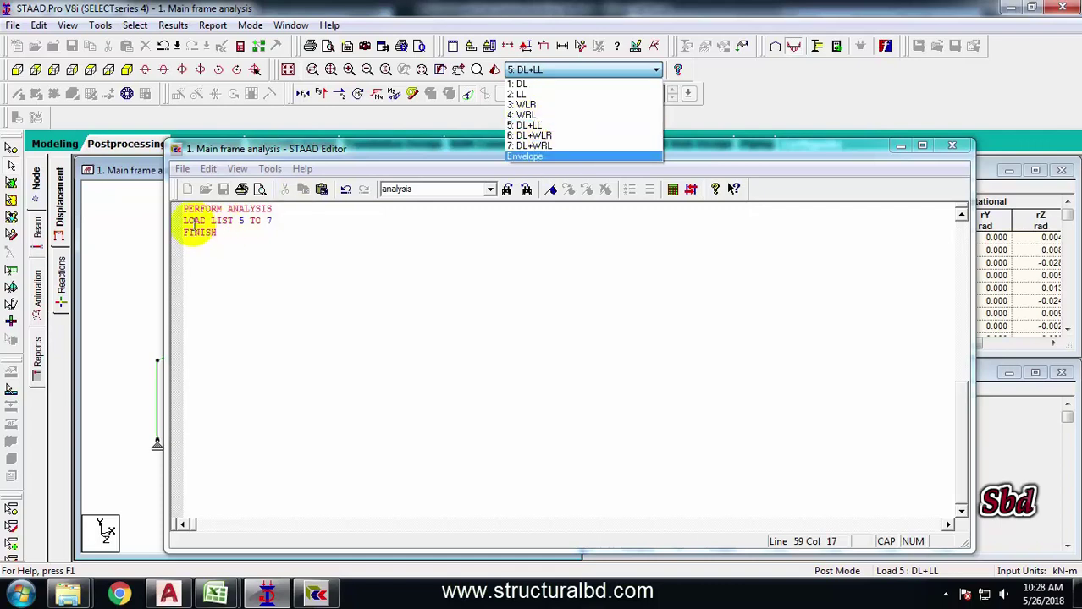
pyautogui.click(267, 220)
pyautogui.write('7')
pyautogui.click(218, 234)
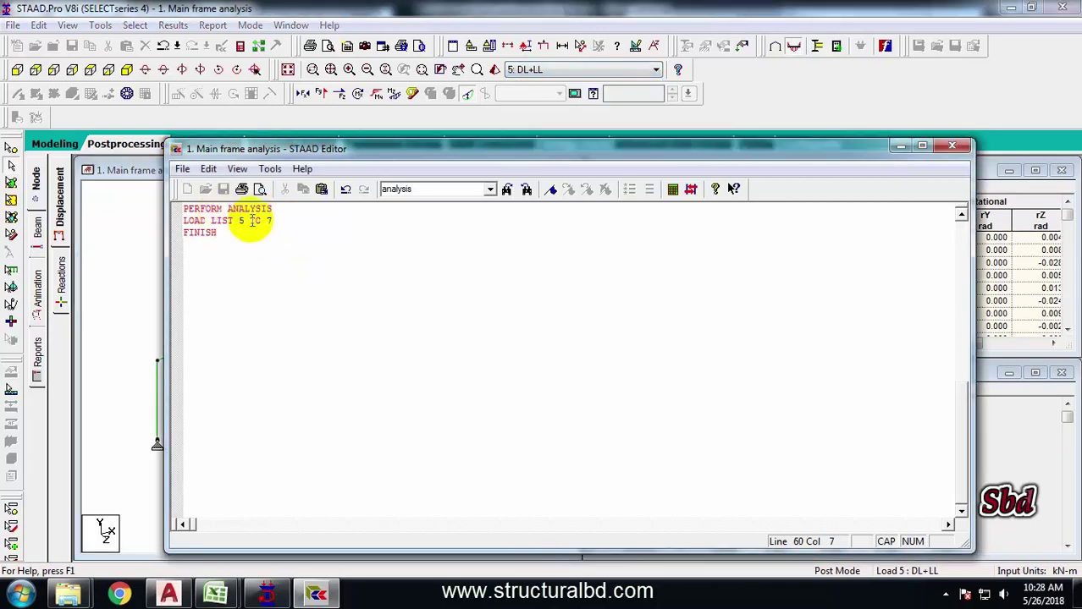
# Step: Save the STAAD command file and close the editor
pyautogui.click(221, 189)
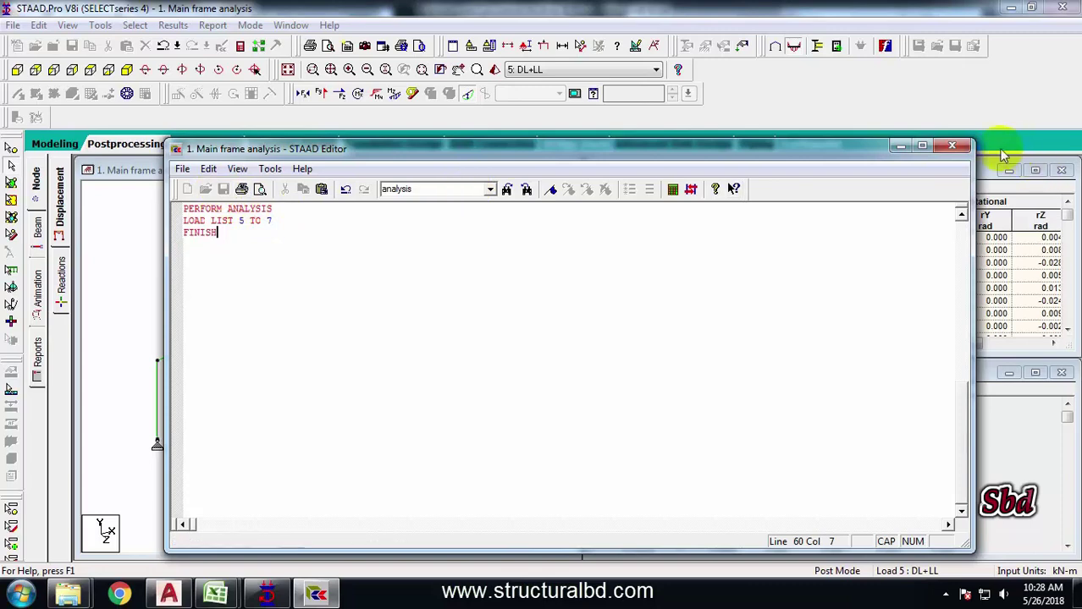
pyautogui.click(950, 146)
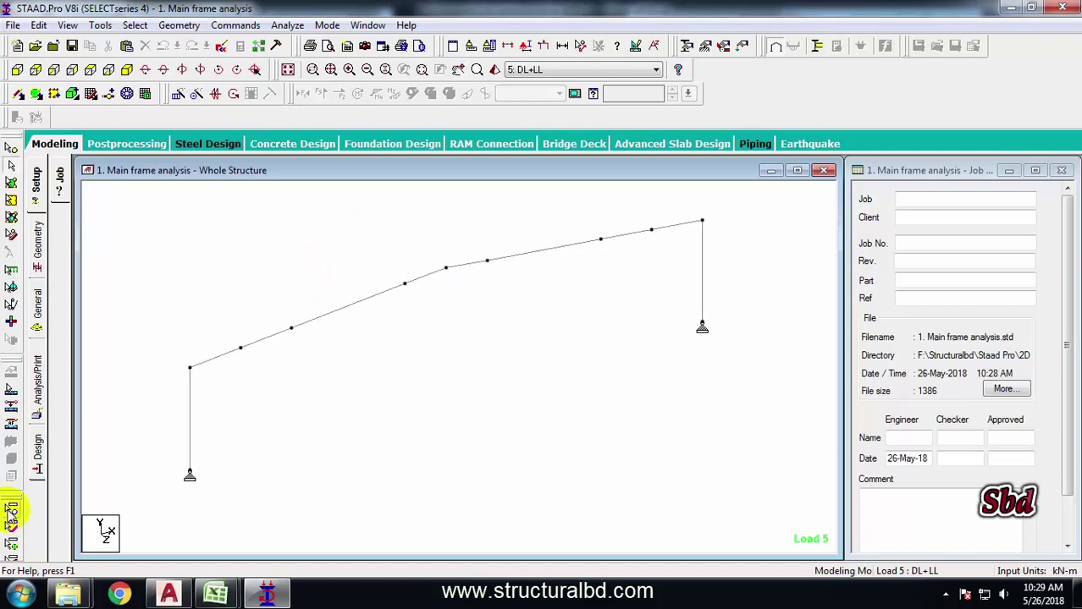
# Step: Open the steel design settings for the whole structure and set the current design code to AISC ASD
pyautogui.click(38, 450)
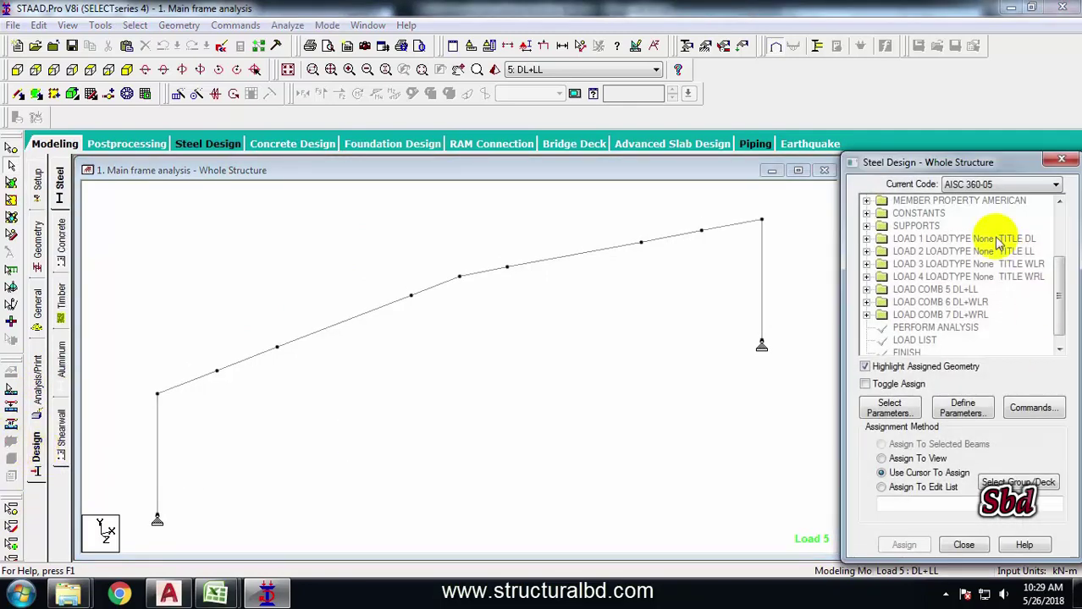
pyautogui.click(971, 184)
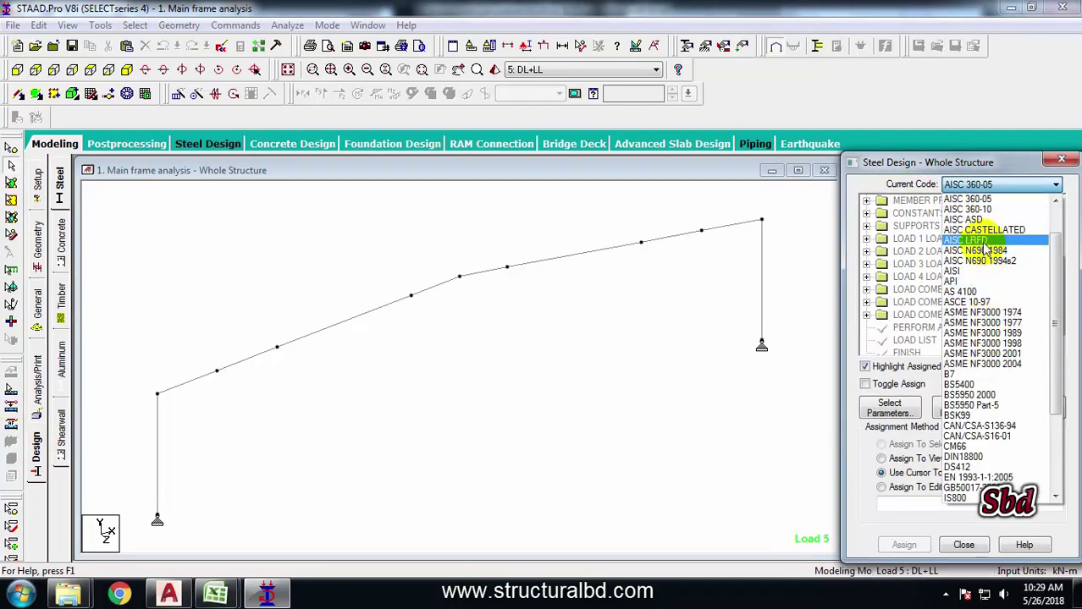
pyautogui.click(986, 219)
pyautogui.click(1024, 181)
pyautogui.scroll(-4, 1020, 280)
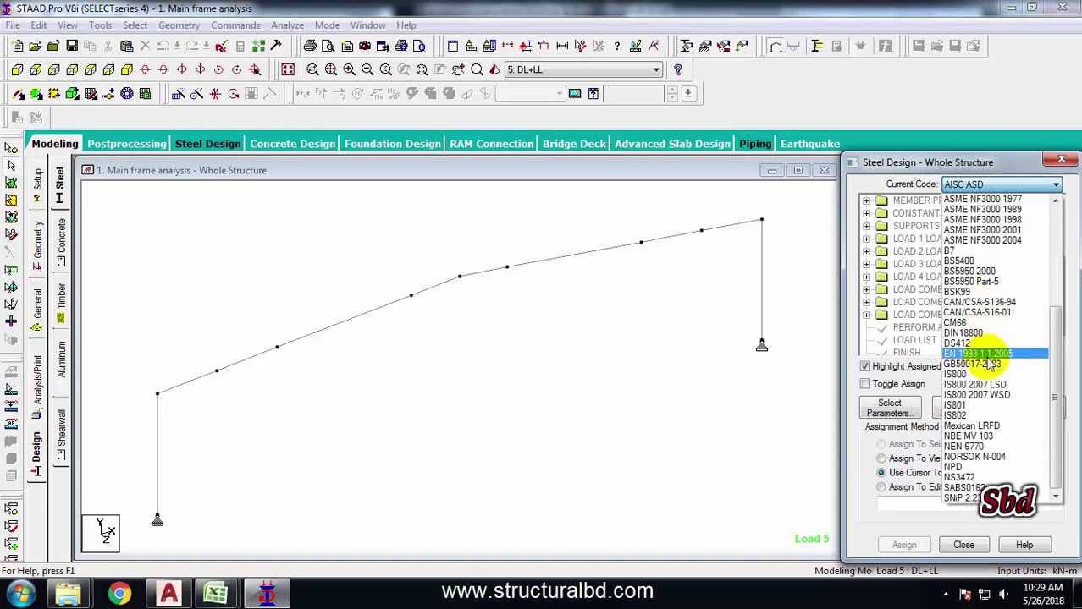
pyautogui.scroll(5, 997, 253)
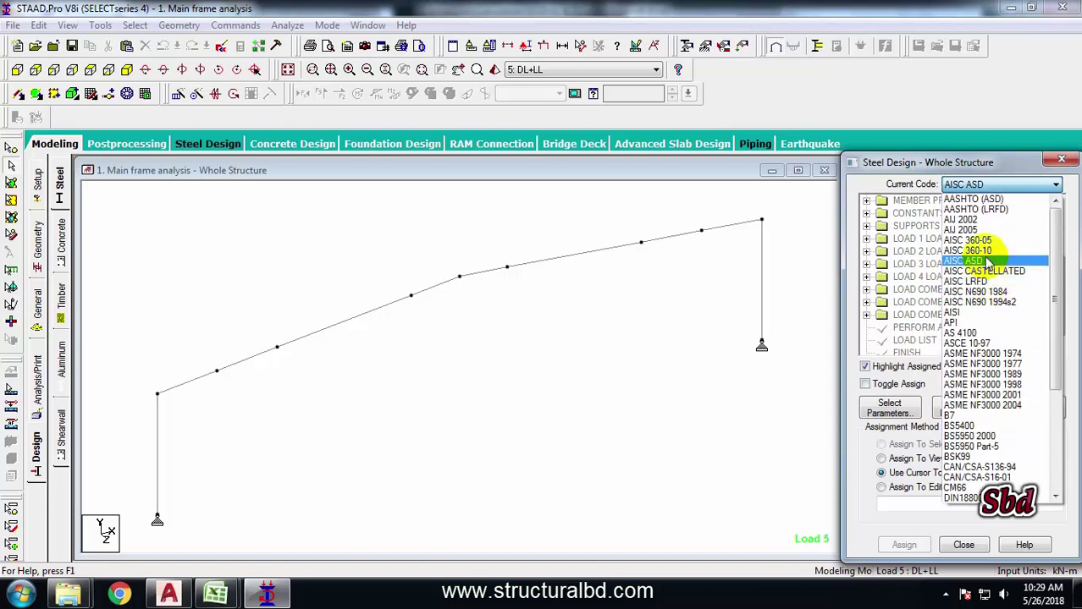
pyautogui.click(977, 174)
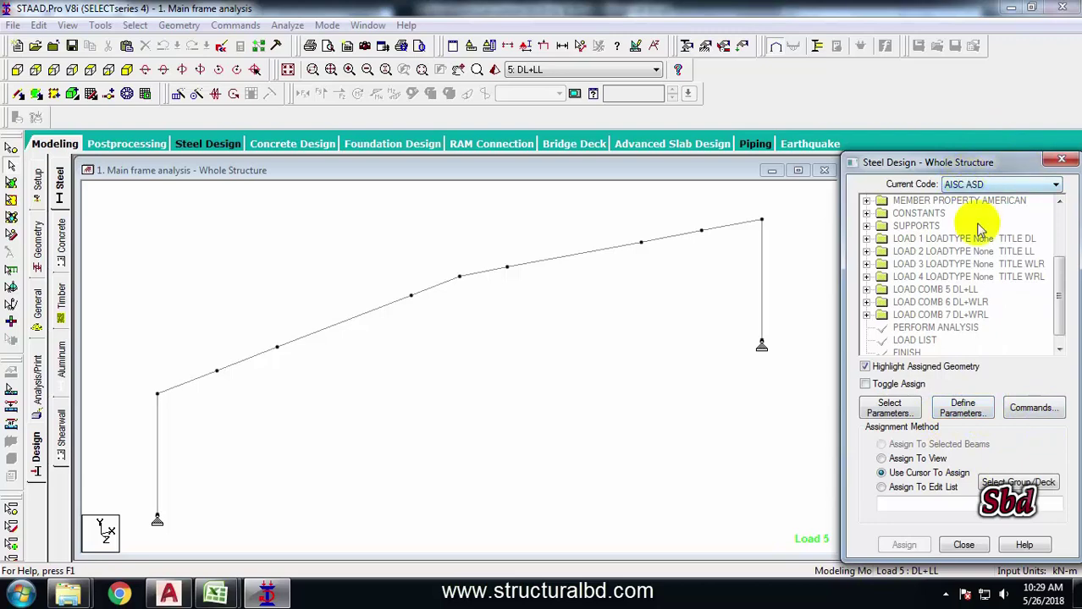
# Step: Add the FYLD design parameter with a steel yield strength of 250000 kN/m2
pyautogui.click(959, 412)
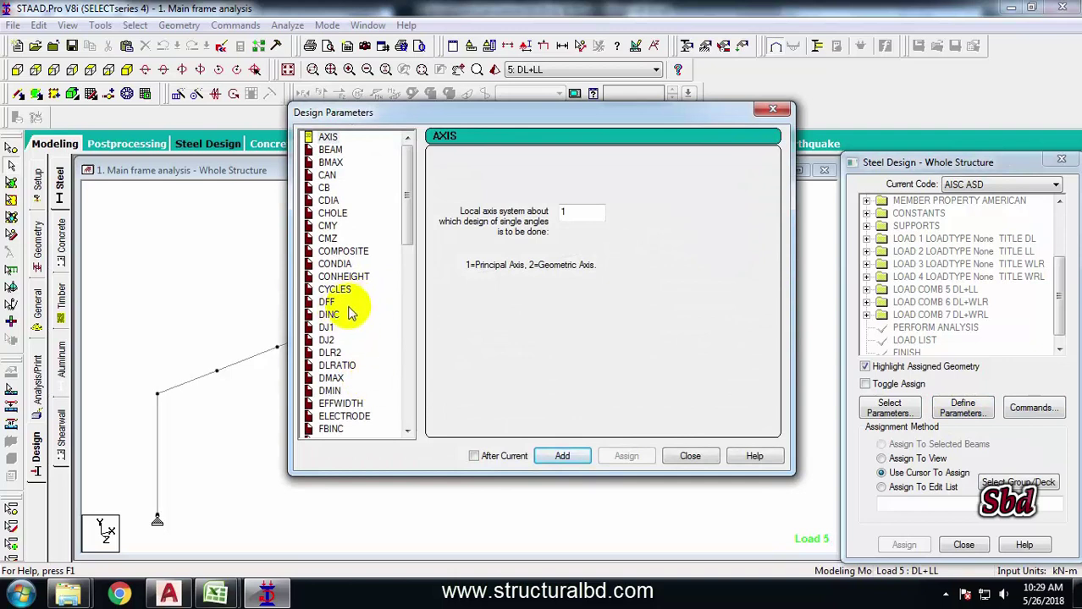
pyautogui.click(329, 314)
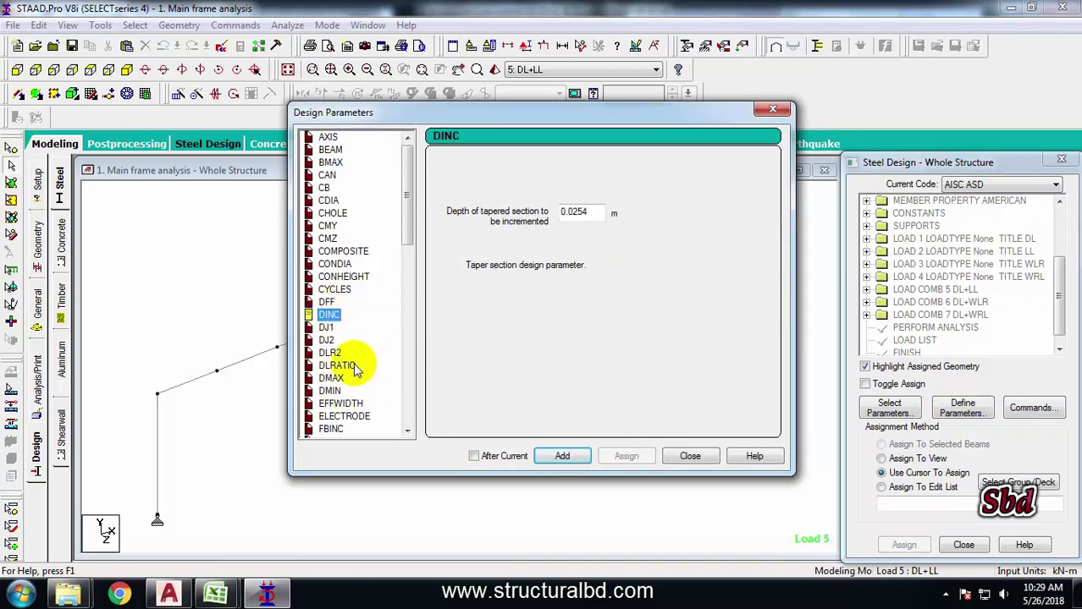
pyautogui.click(334, 263)
pyautogui.scroll(-4, 334, 355)
pyautogui.click(330, 365)
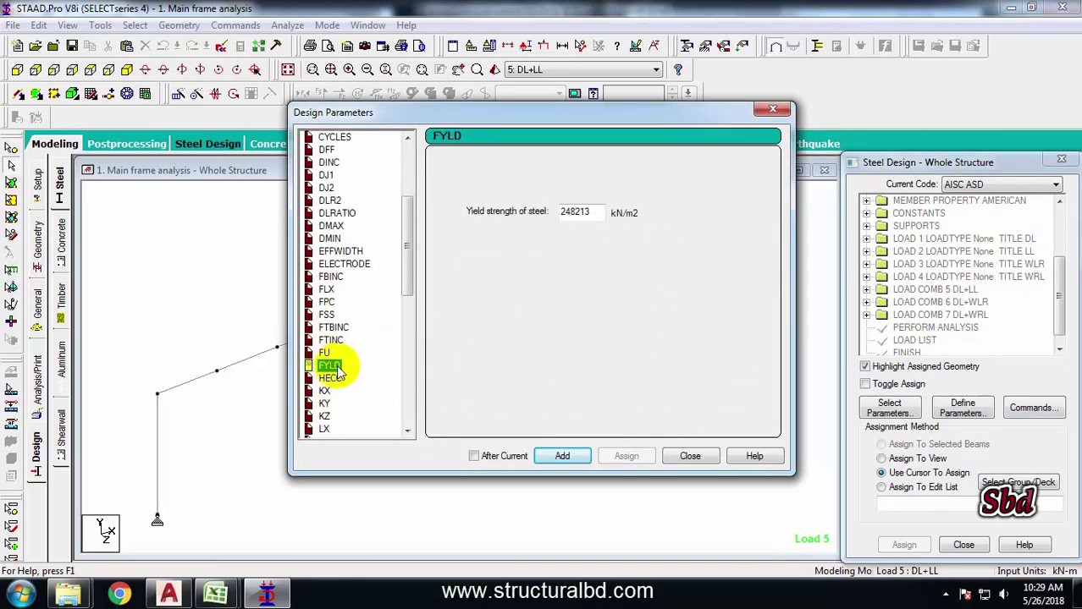
pyautogui.doubleClick(598, 212)
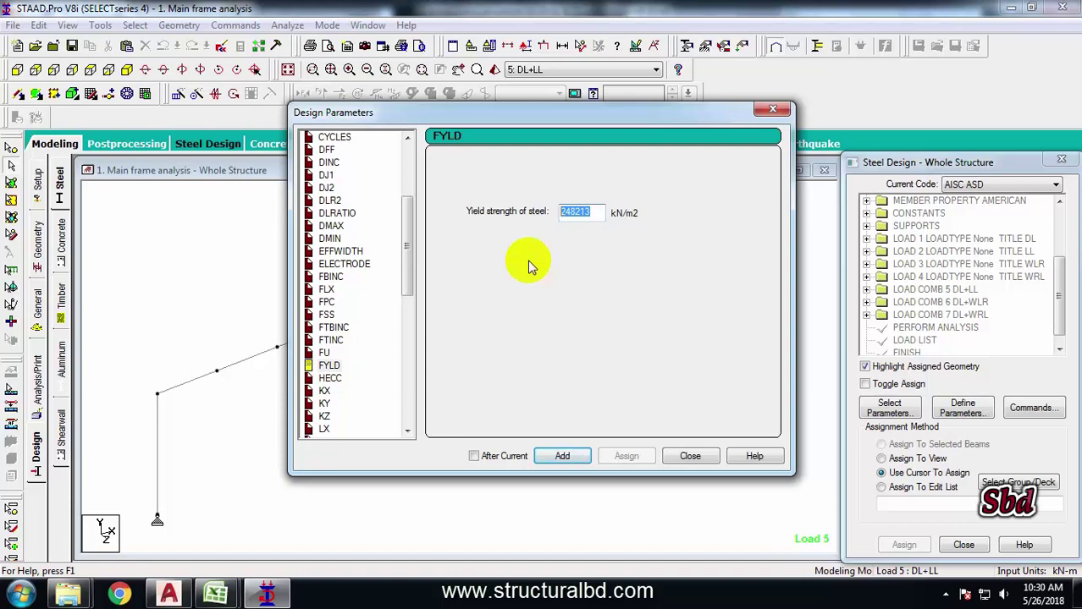
pyautogui.write('250000')
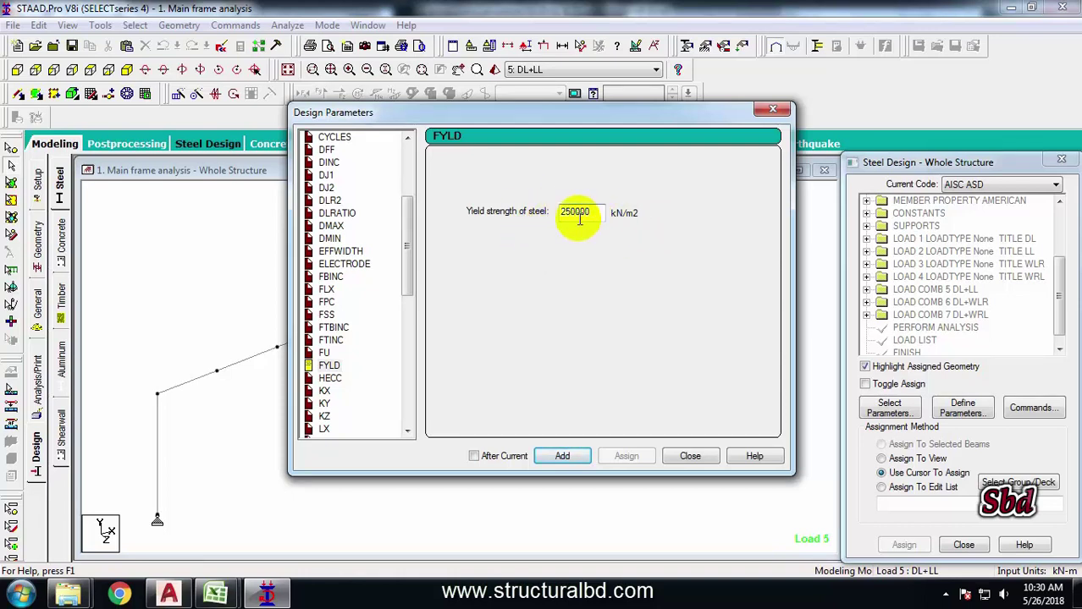
pyautogui.click(597, 215)
pyautogui.click(557, 456)
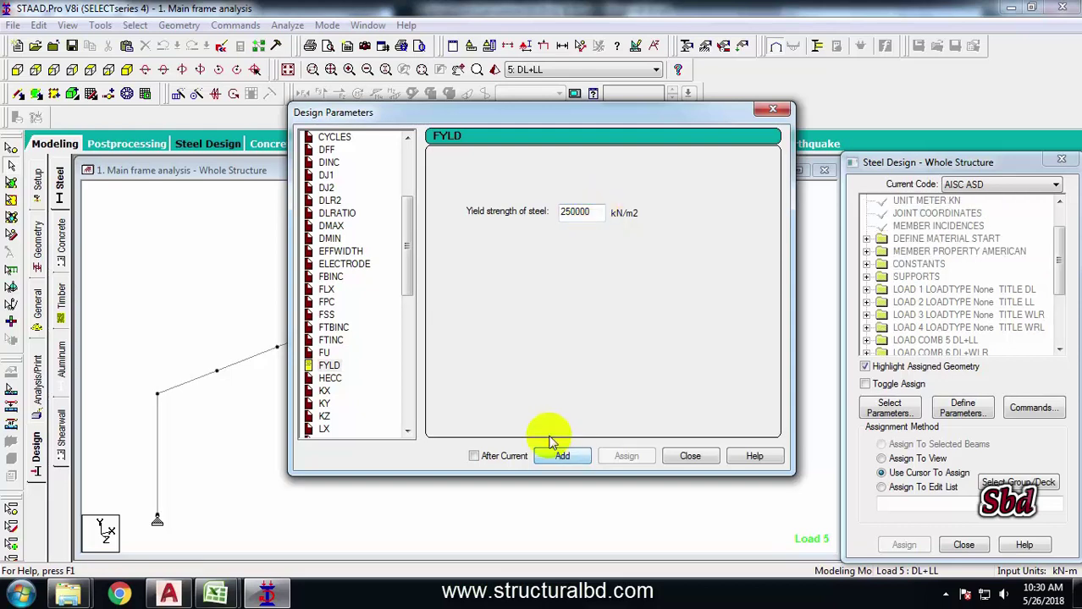
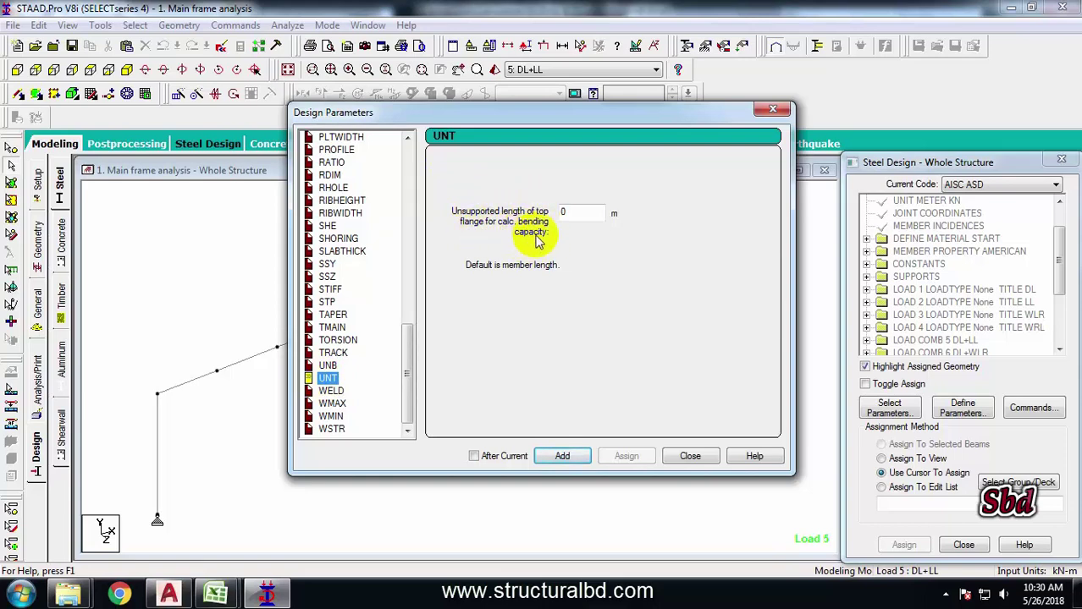
# Step: Add unsupported flange length parameters: UNT of 1.1 m for the top flange and UNB of 2.2 m for the bottom flange
pyautogui.moveTo(434, 116); pyautogui.dragTo(557, 129)
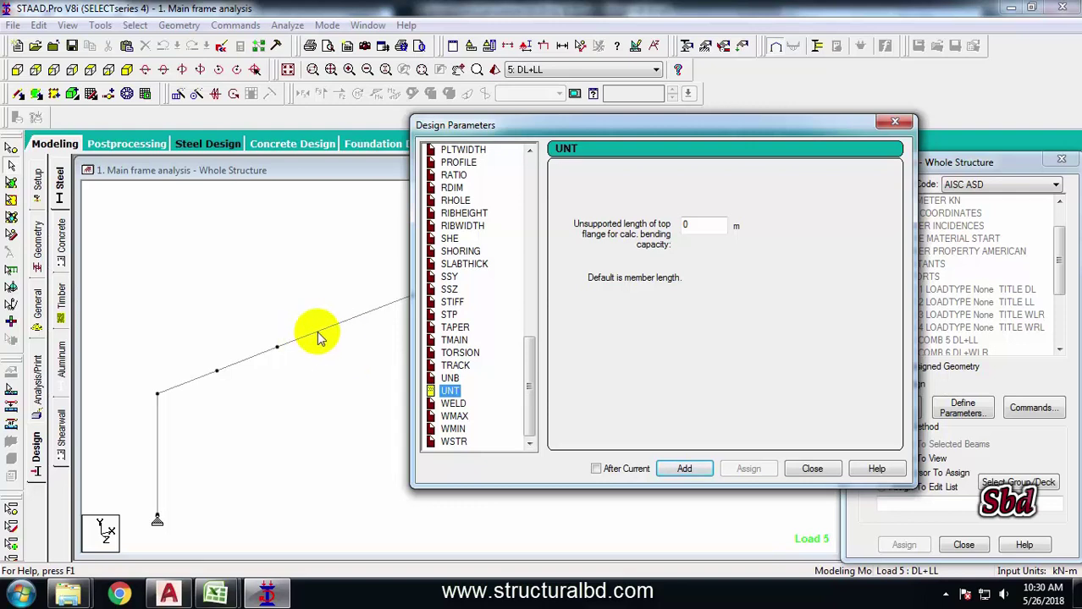
pyautogui.doubleClick(695, 225)
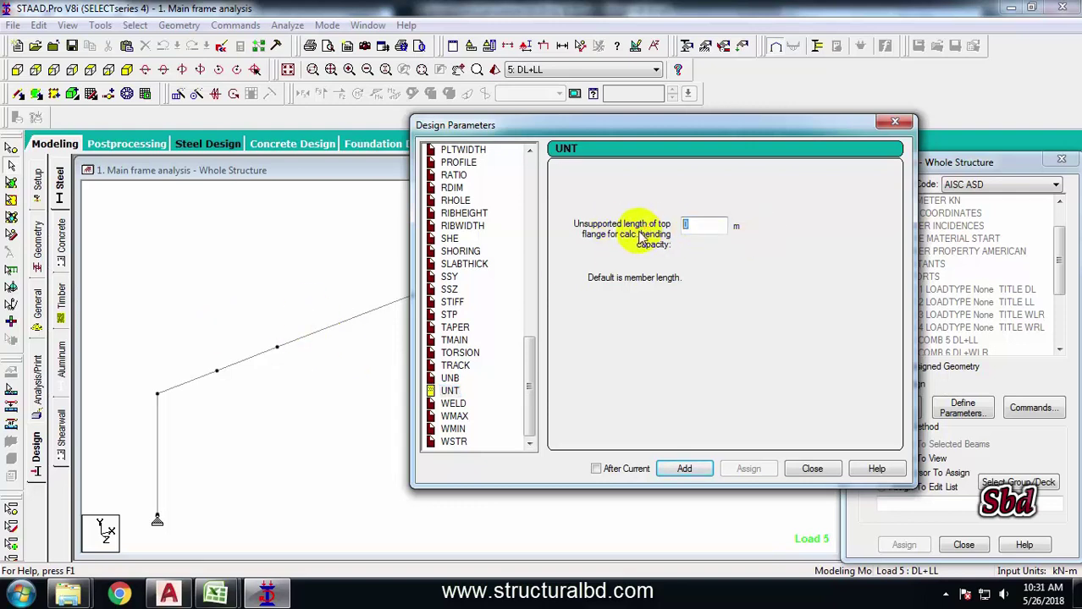
pyautogui.click(685, 471)
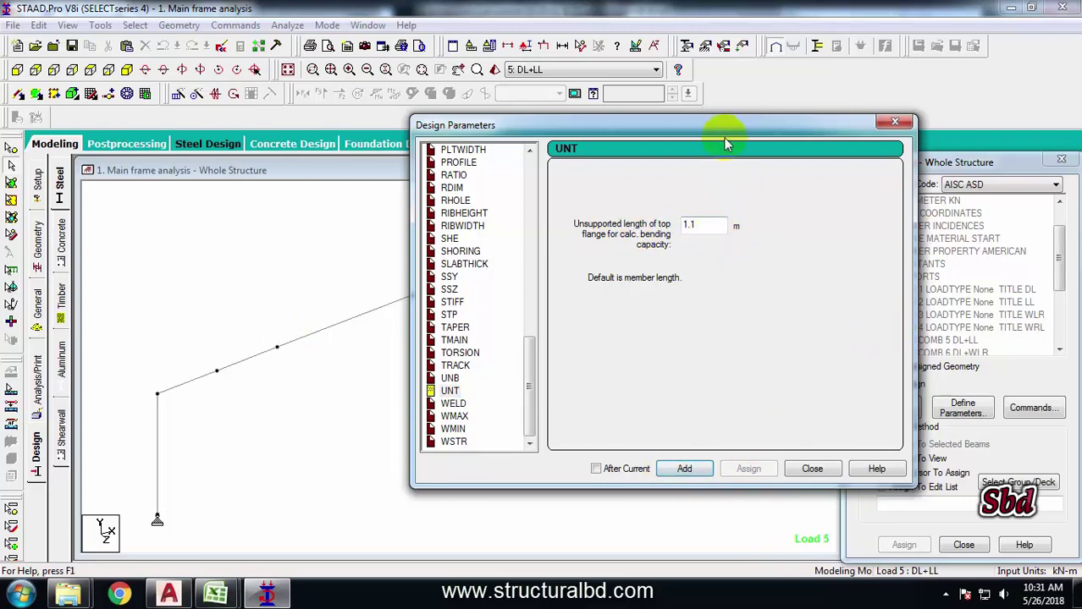
pyautogui.moveTo(724, 124); pyautogui.dragTo(647, 117)
pyautogui.click(372, 371)
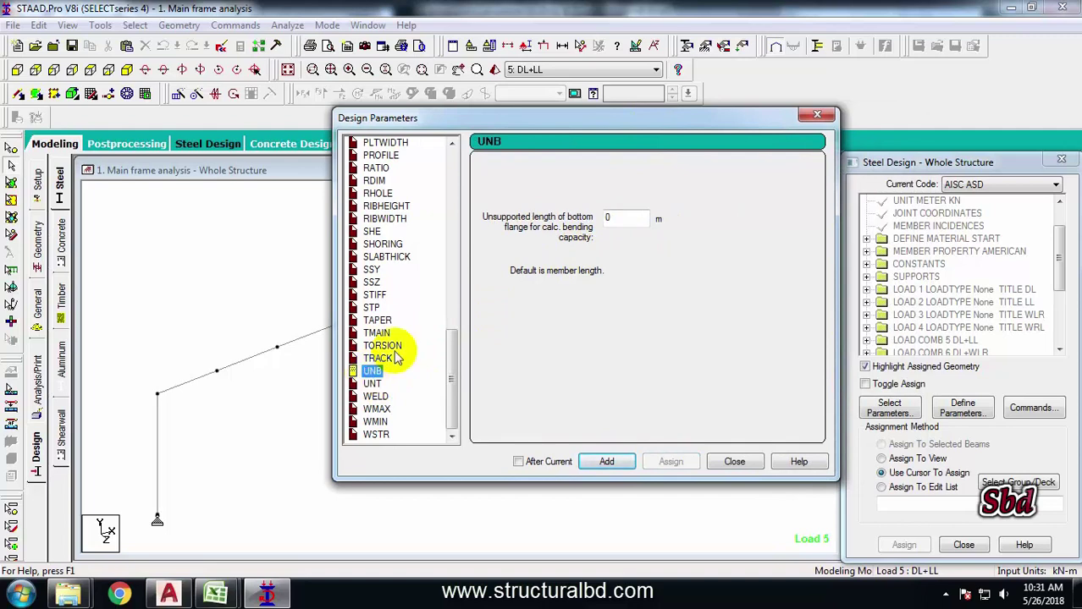
pyautogui.doubleClick(614, 218)
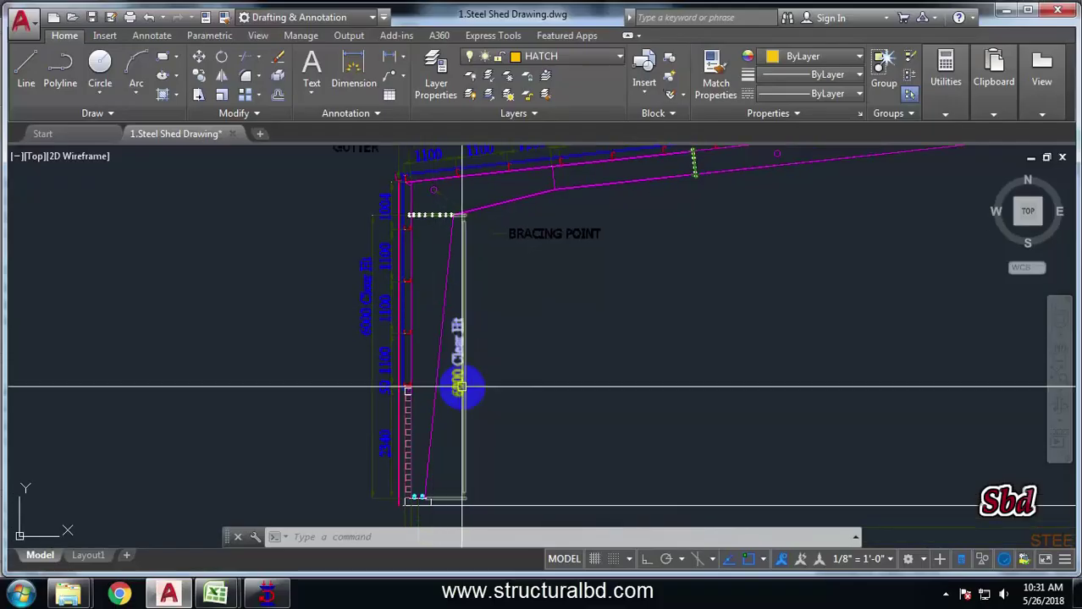
# Step: Examine the dimensions along the left column in the AutoCAD steel shed drawing, and return to STAAD.Pro
pyautogui.scroll(2, 421, 398)
pyautogui.scroll(-2, 411, 307)
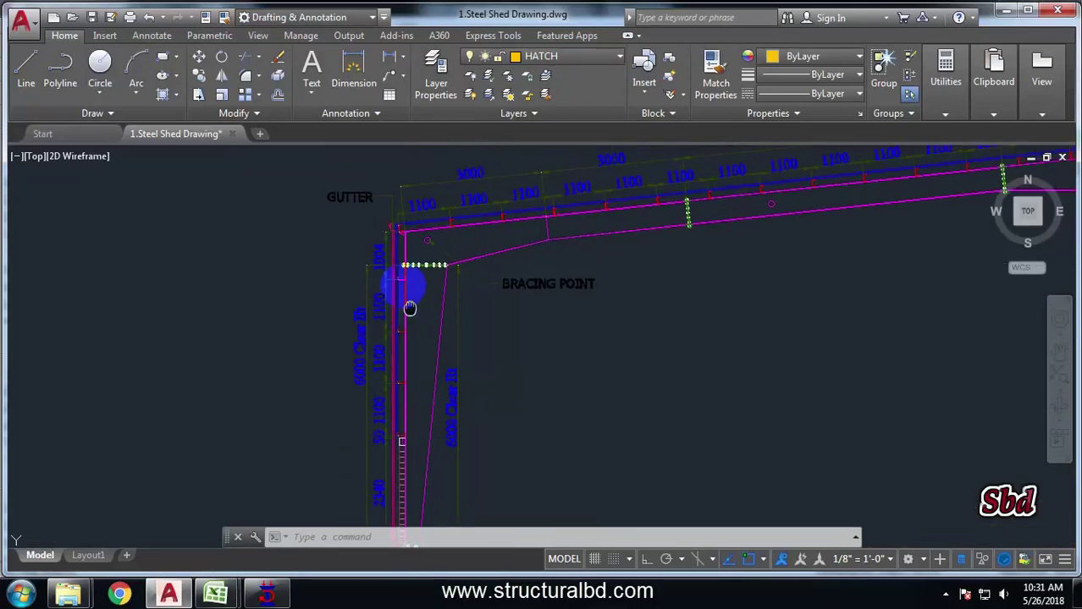
pyautogui.scroll(3, 406, 357)
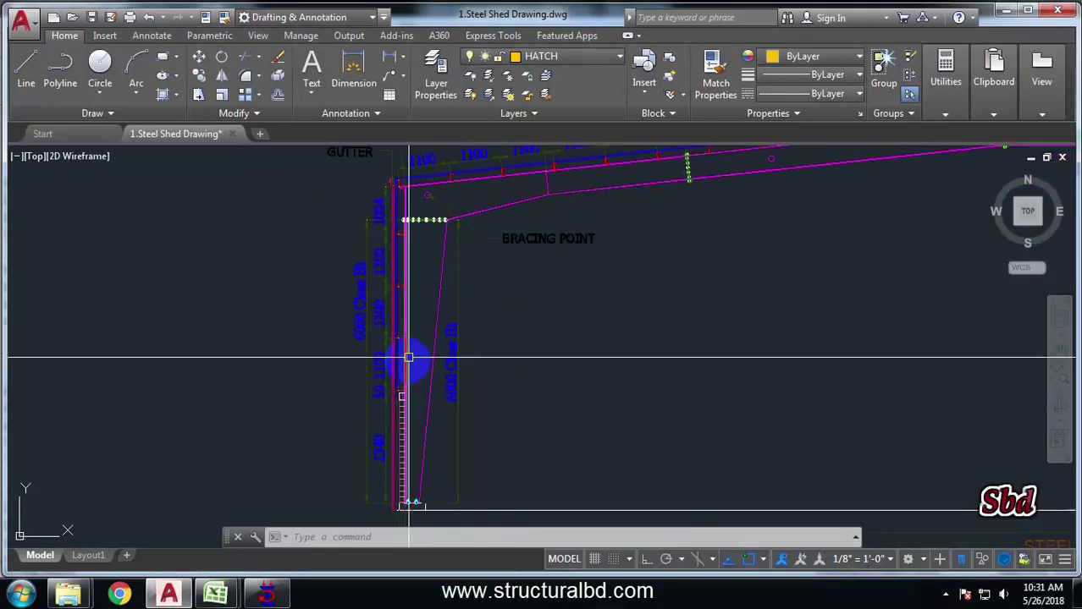
pyautogui.scroll(1, 389, 321)
pyautogui.scroll(-1, 394, 423)
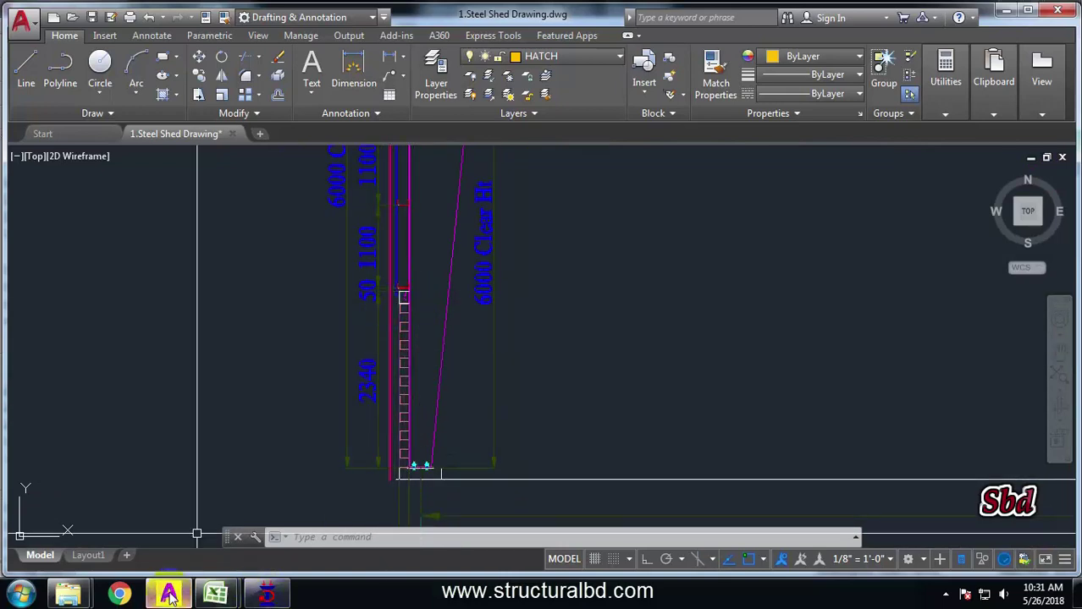
pyautogui.click(266, 593)
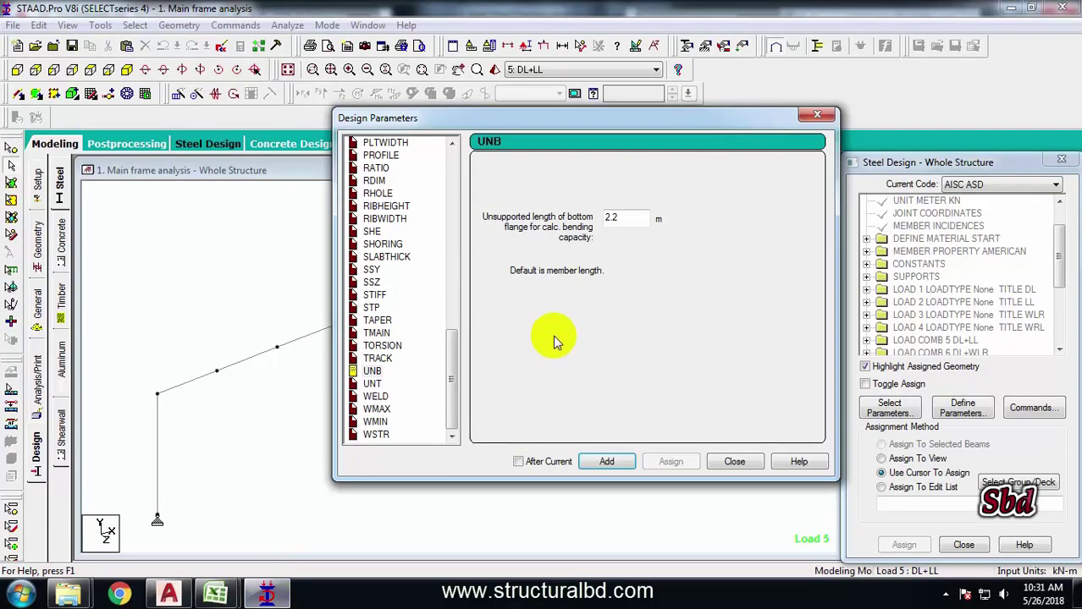
# Step: Add a second pair of unsupported length parameters, UNB 3.34 m and UNT 2.34 m, and close the parameter definitions
pyautogui.doubleClick(631, 217)
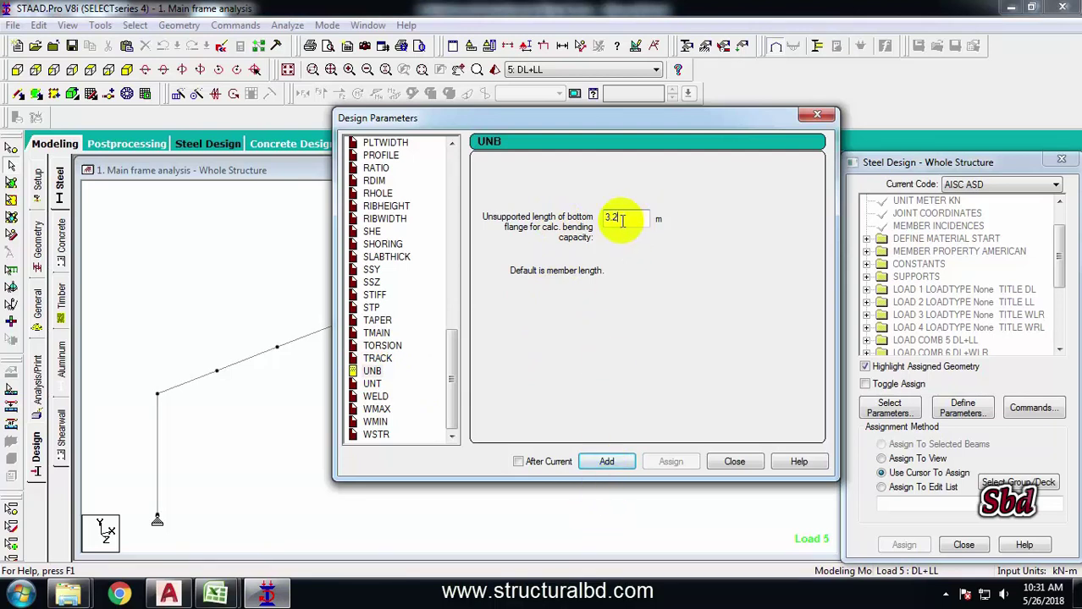
pyautogui.click(606, 460)
pyautogui.click(372, 383)
pyautogui.doubleClick(617, 217)
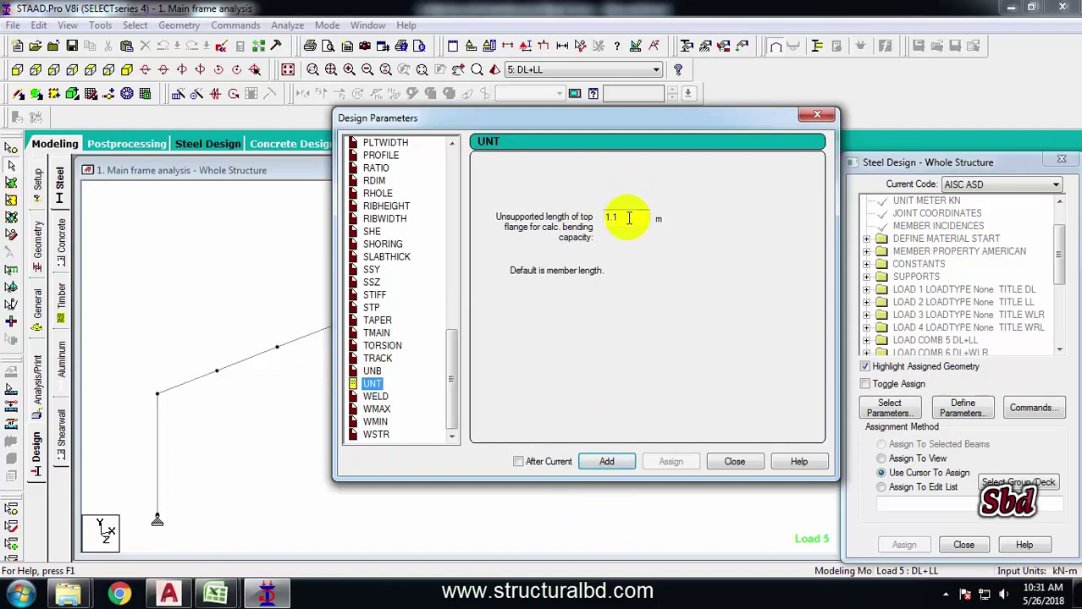
pyautogui.click(613, 459)
pyautogui.click(732, 461)
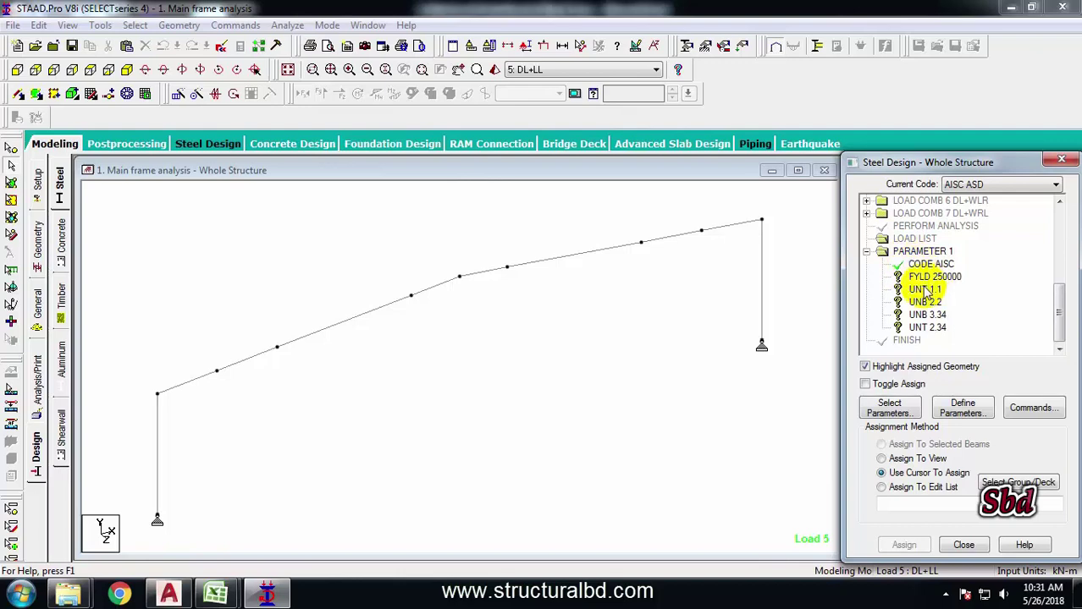
# Step: Assign the FYLD 250000 parameter to all members in the view
pyautogui.click(900, 254)
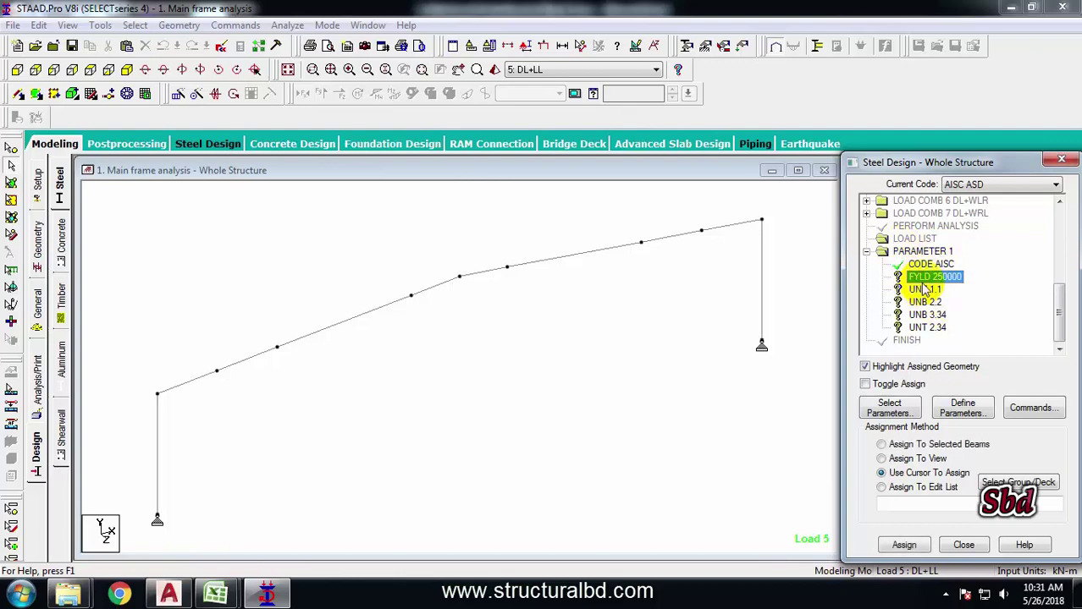
pyautogui.click(905, 459)
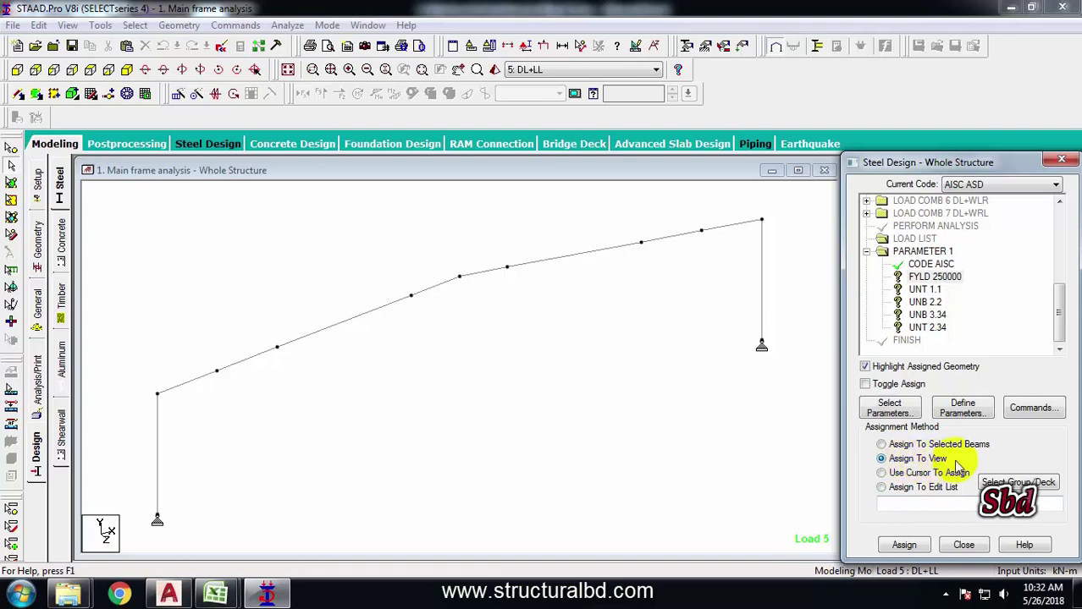
pyautogui.click(902, 545)
pyautogui.click(958, 401)
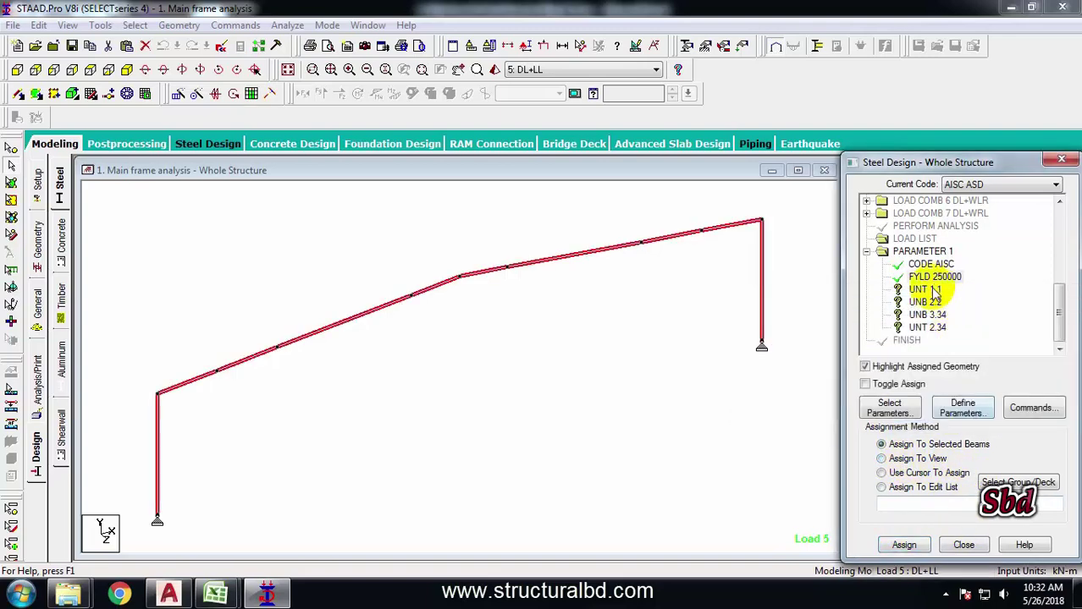
# Step: Assign the UNT 1.1 parameter to all sloping rafter members between the two columns
pyautogui.click(924, 290)
pyautogui.click(227, 377)
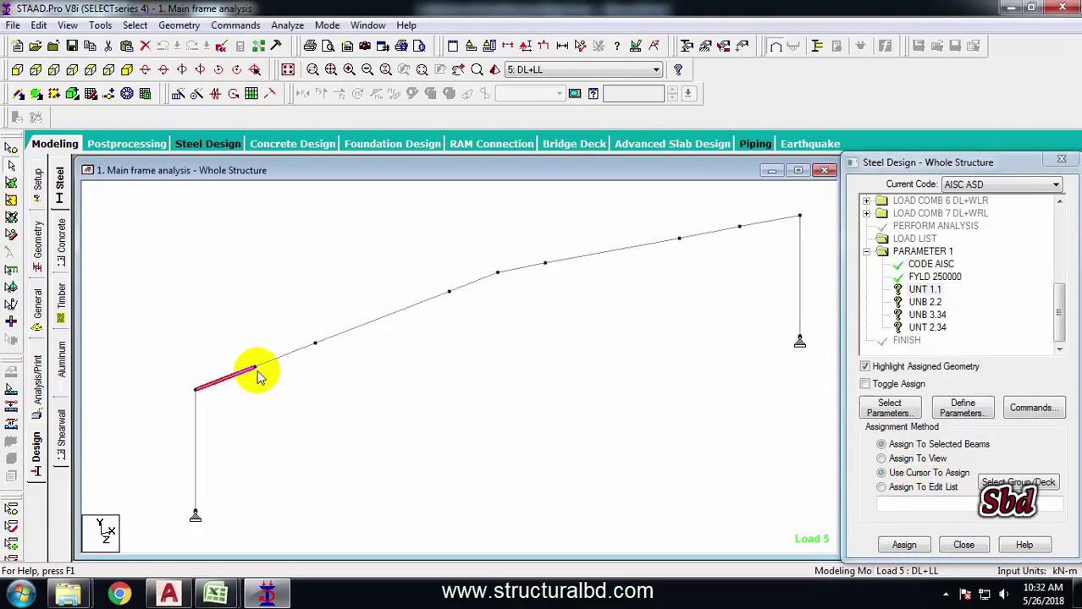
pyautogui.keyDown('ctrl'); pyautogui.click(283, 355); pyautogui.keyUp('ctrl')
pyautogui.keyDown('ctrl'); pyautogui.click(372, 322); pyautogui.keyUp('ctrl')
pyautogui.keyDown('ctrl'); pyautogui.click(474, 283); pyautogui.keyUp('ctrl')
pyautogui.keyDown('ctrl'); pyautogui.click(521, 267); pyautogui.keyUp('ctrl')
pyautogui.keyDown('ctrl'); pyautogui.click(611, 250); pyautogui.keyUp('ctrl')
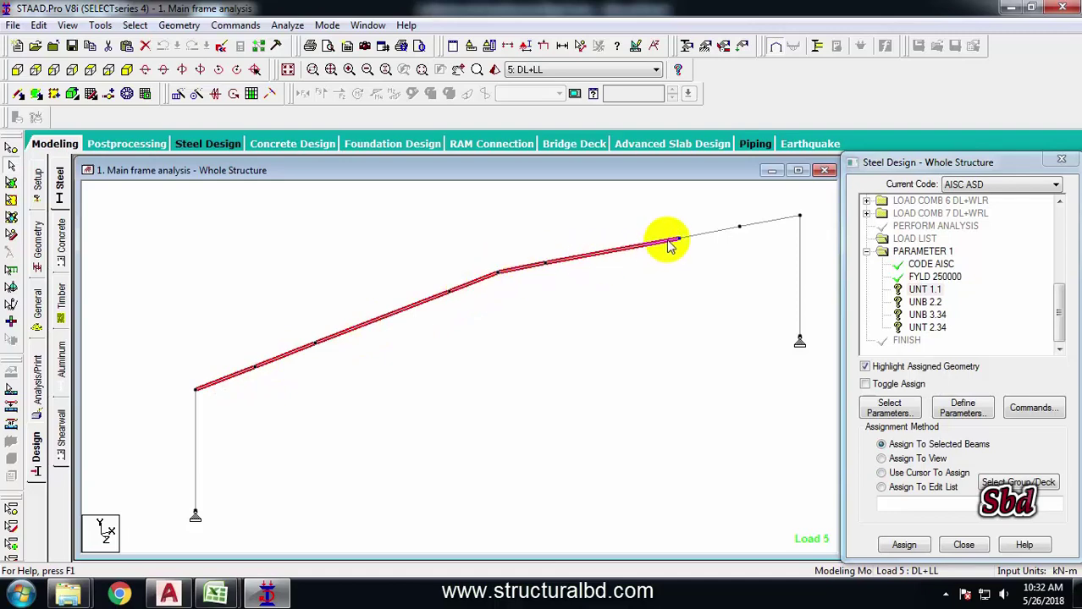
pyautogui.keyDown('ctrl'); pyautogui.click(711, 233); pyautogui.keyUp('ctrl')
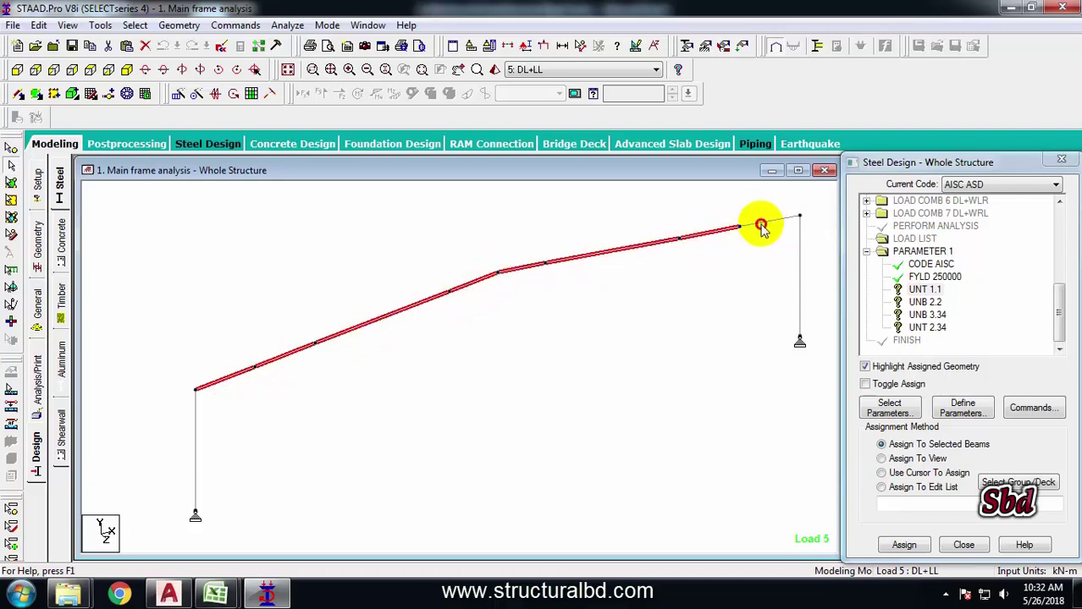
pyautogui.keyDown('ctrl'); pyautogui.click(762, 227); pyautogui.keyUp('ctrl')
pyautogui.click(904, 544)
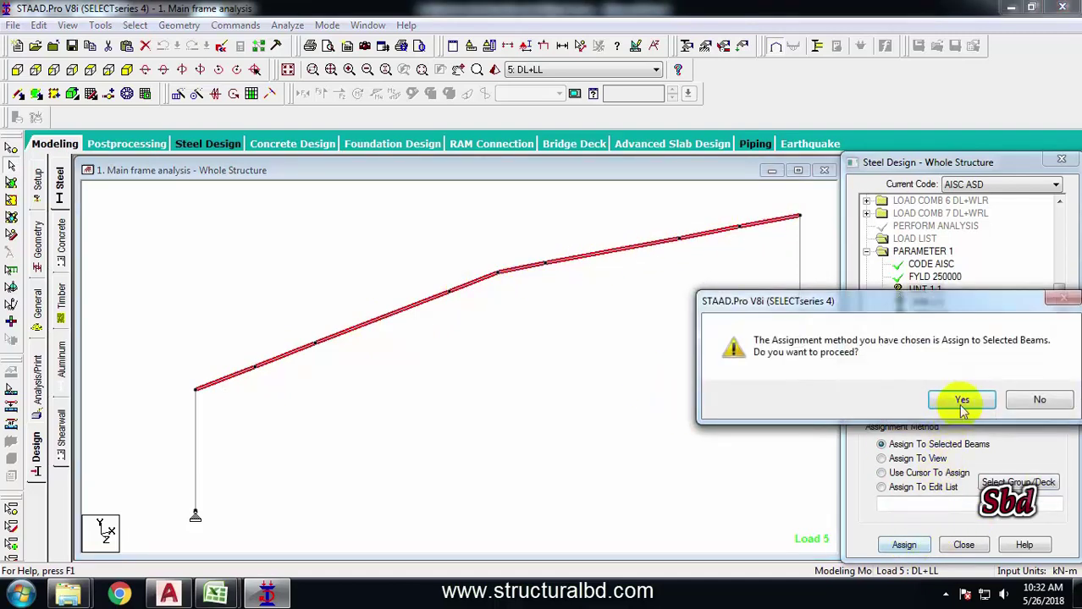
pyautogui.click(963, 401)
# Step: Assign the UNB 2.2 parameter to all sloping rafter members between the two columns
pyautogui.click(923, 302)
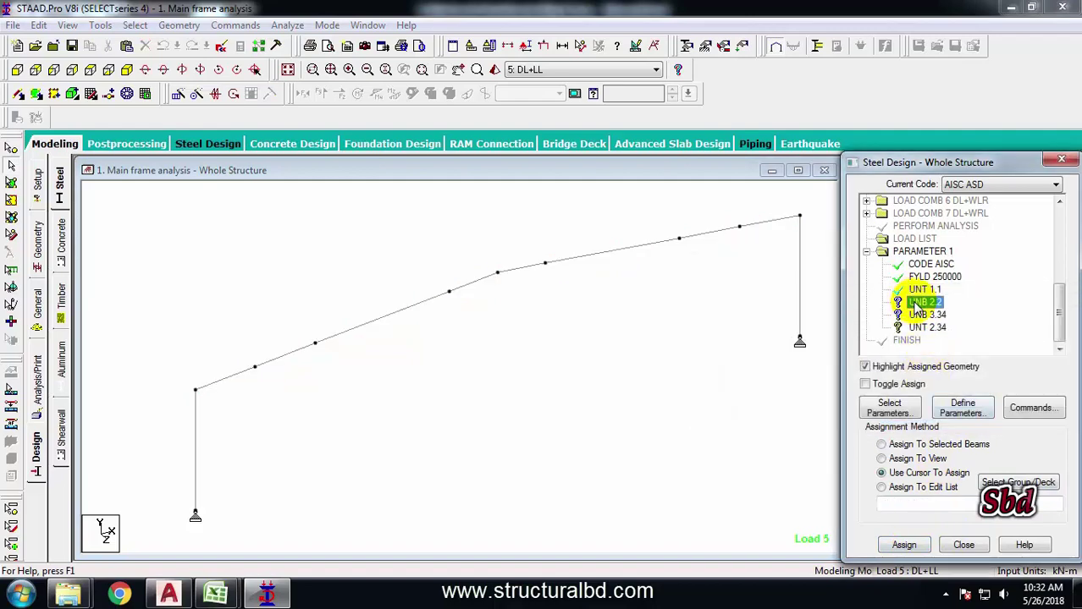
pyautogui.click(237, 374)
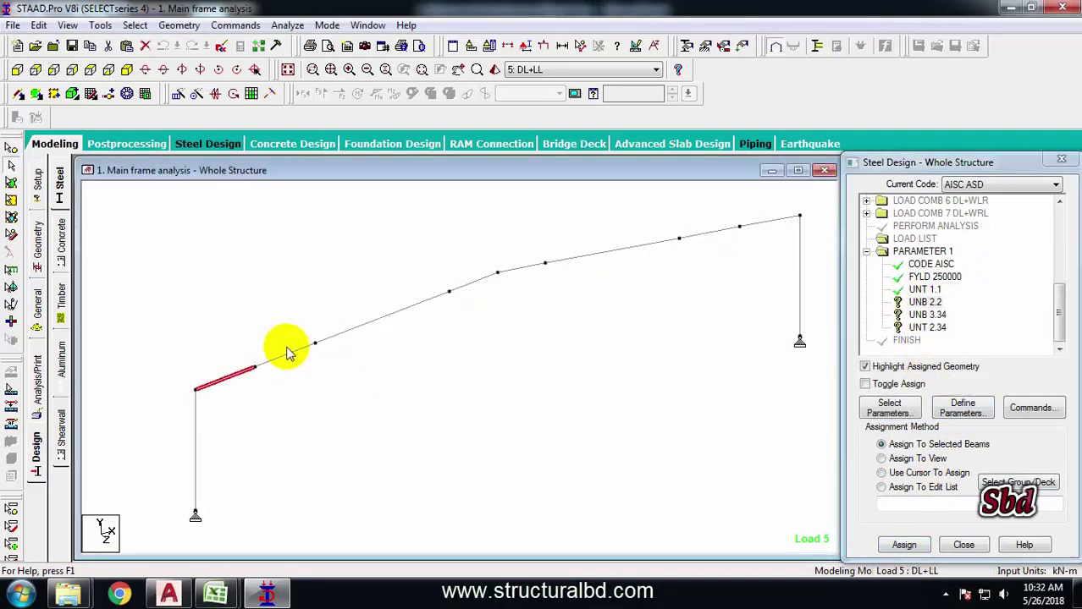
pyautogui.keyDown('ctrl'); pyautogui.click(386, 315); pyautogui.keyUp('ctrl')
pyautogui.keyDown('ctrl'); pyautogui.click(286, 354); pyautogui.keyUp('ctrl')
pyautogui.keyDown('ctrl'); pyautogui.click(472, 283); pyautogui.keyUp('ctrl')
pyautogui.keyDown('ctrl'); pyautogui.click(533, 266); pyautogui.keyUp('ctrl')
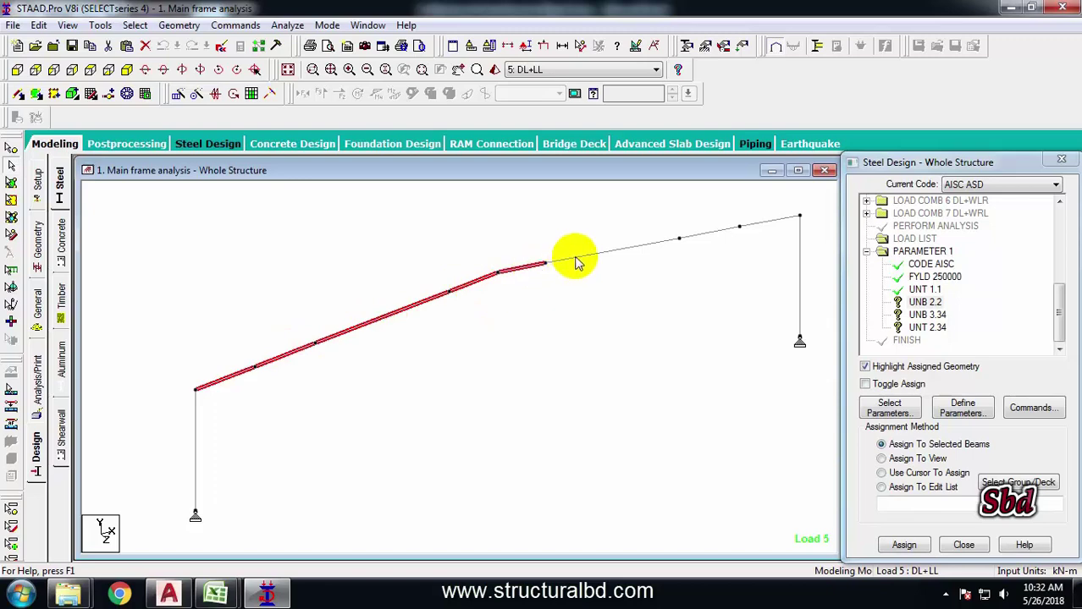
pyautogui.keyDown('ctrl'); pyautogui.click(572, 258); pyautogui.keyUp('ctrl')
pyautogui.keyDown('ctrl'); pyautogui.click(703, 235); pyautogui.keyUp('ctrl')
pyautogui.keyDown('ctrl'); pyautogui.click(759, 225); pyautogui.keyUp('ctrl')
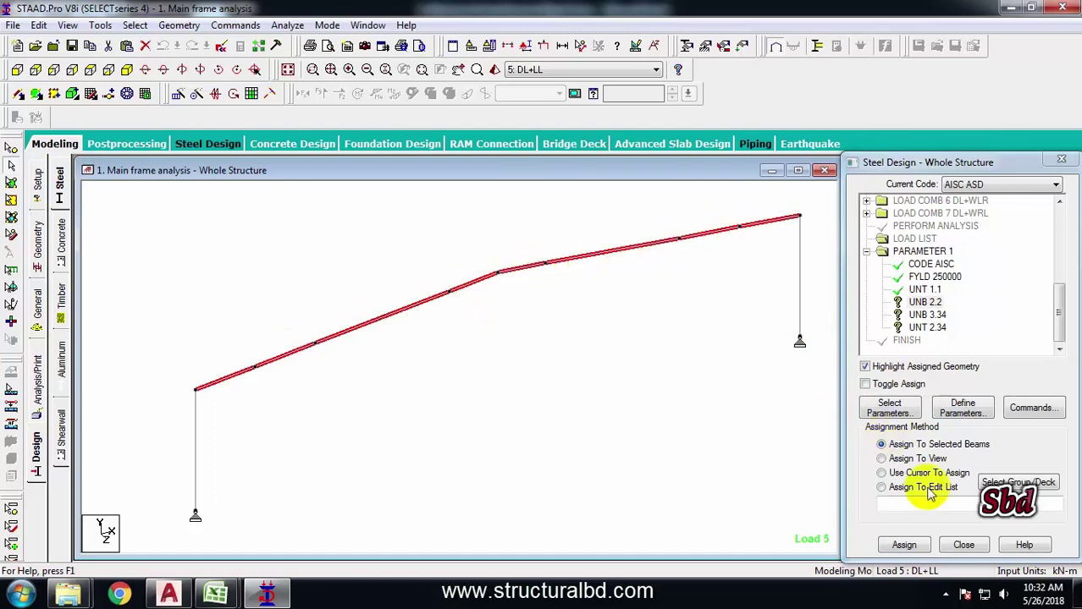
pyautogui.click(904, 545)
pyautogui.click(959, 398)
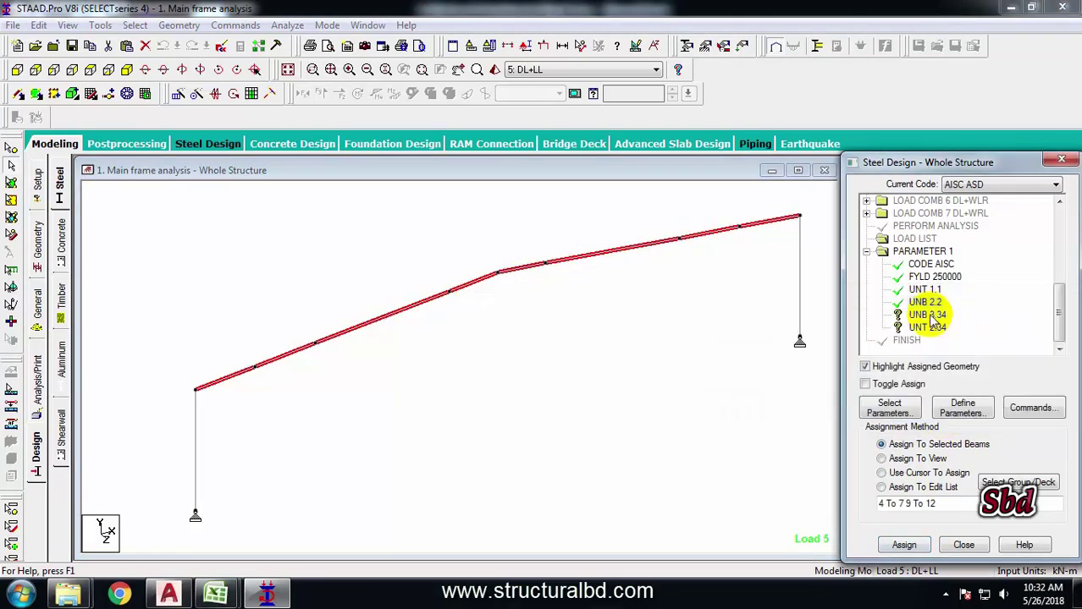
# Step: Assign the UNB 3.34 parameter to both columns
pyautogui.click(928, 314)
pyautogui.click(799, 278)
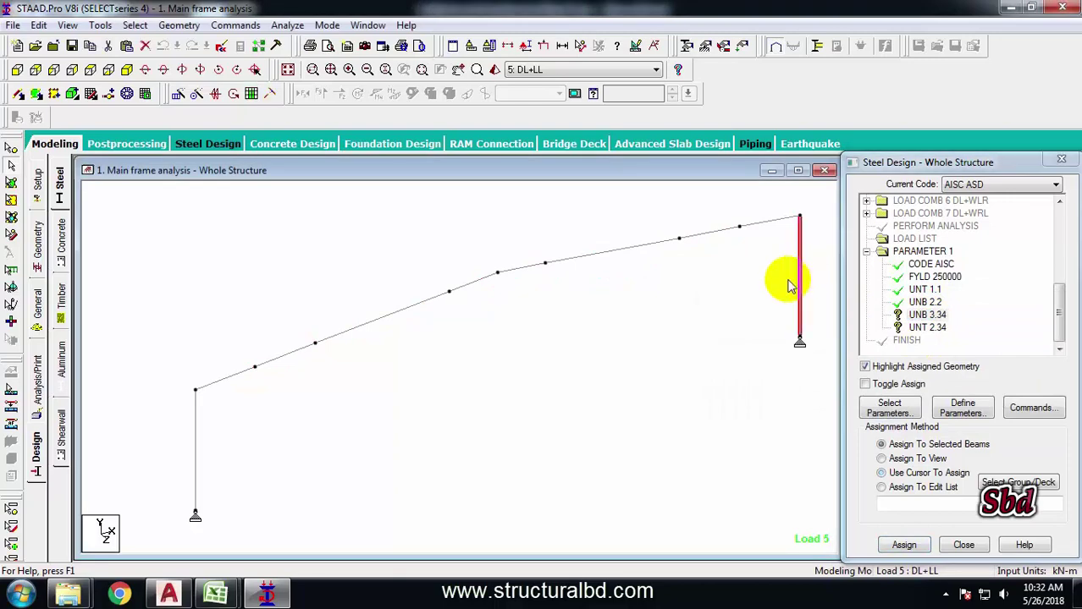
pyautogui.keyDown('ctrl'); pyautogui.click(196, 443); pyautogui.keyUp('ctrl')
pyautogui.click(904, 545)
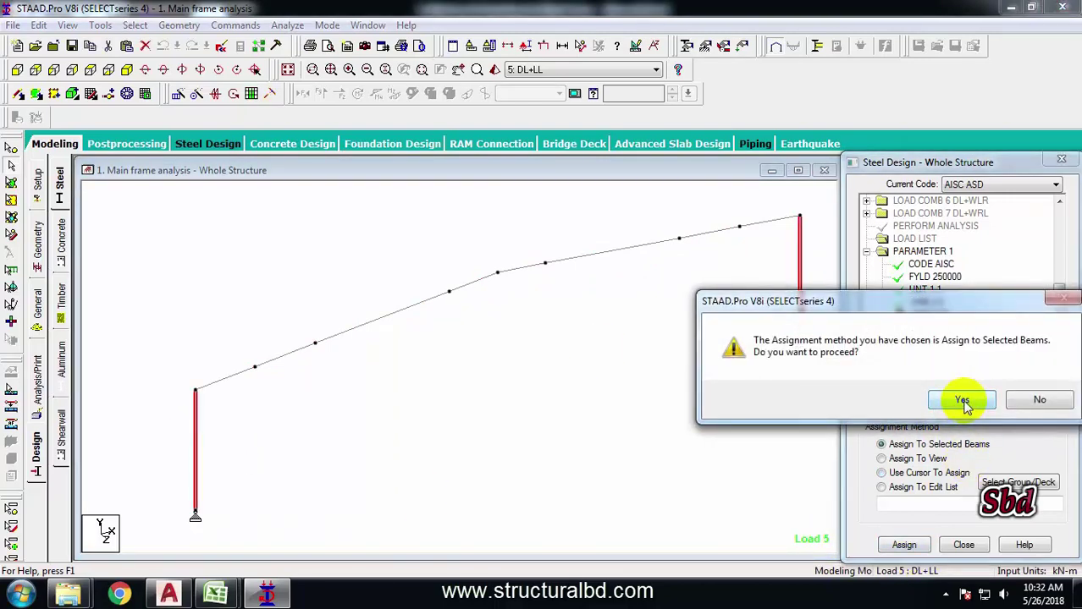
pyautogui.click(1036, 401)
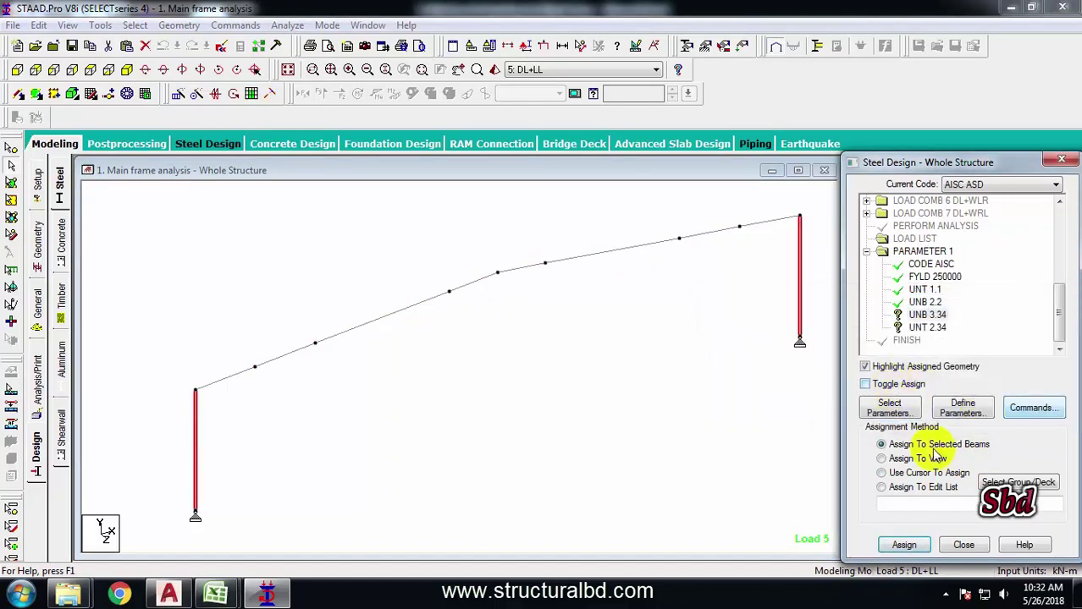
pyautogui.click(902, 544)
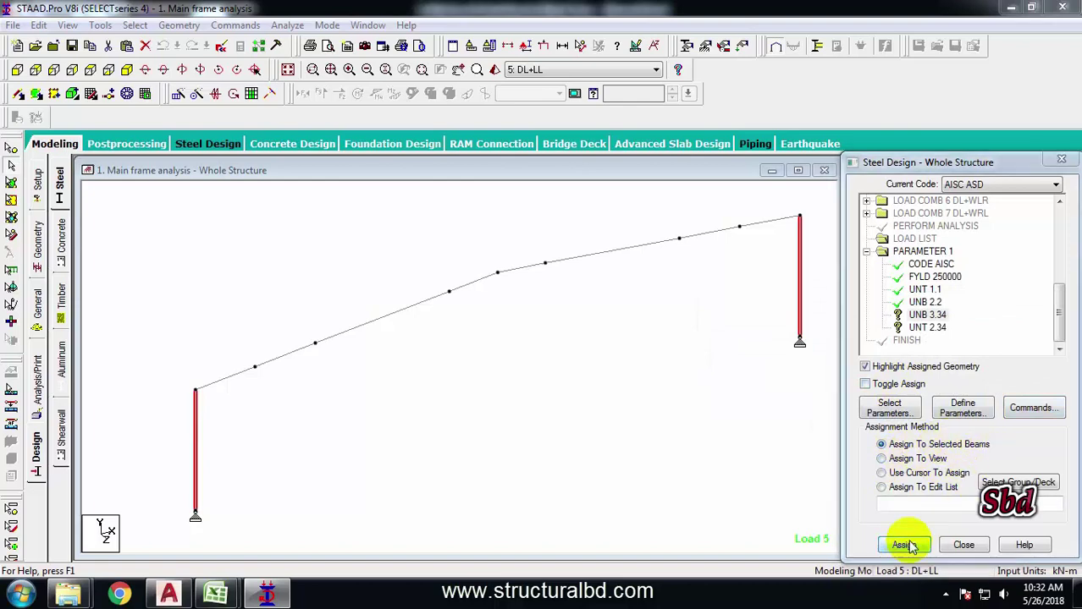
pyautogui.click(962, 400)
# Step: Assign the UNT 2.34 parameter to both columns
pyautogui.click(935, 327)
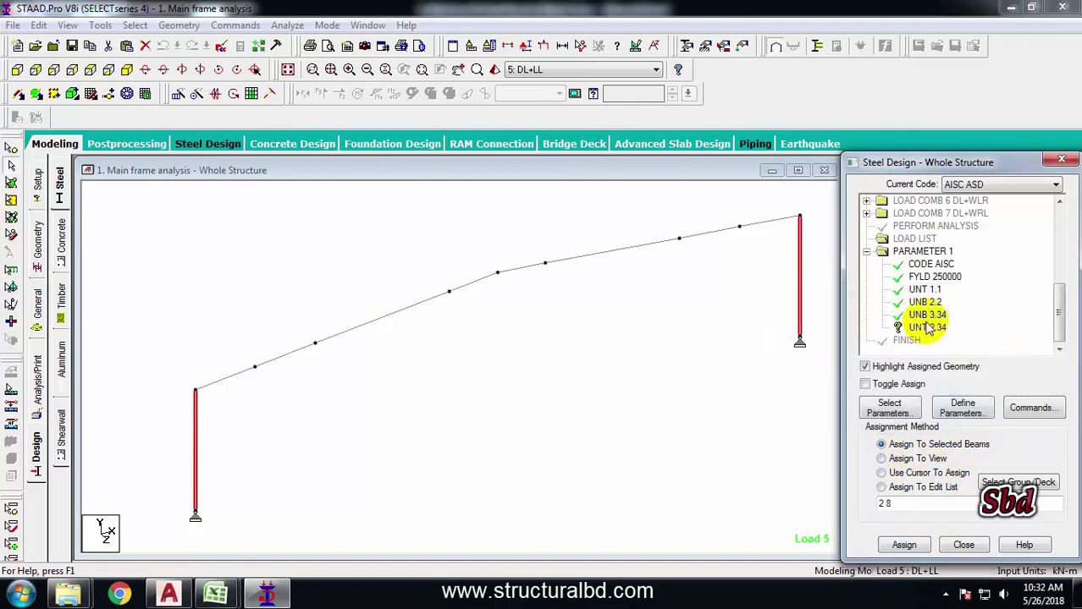
pyautogui.click(799, 272)
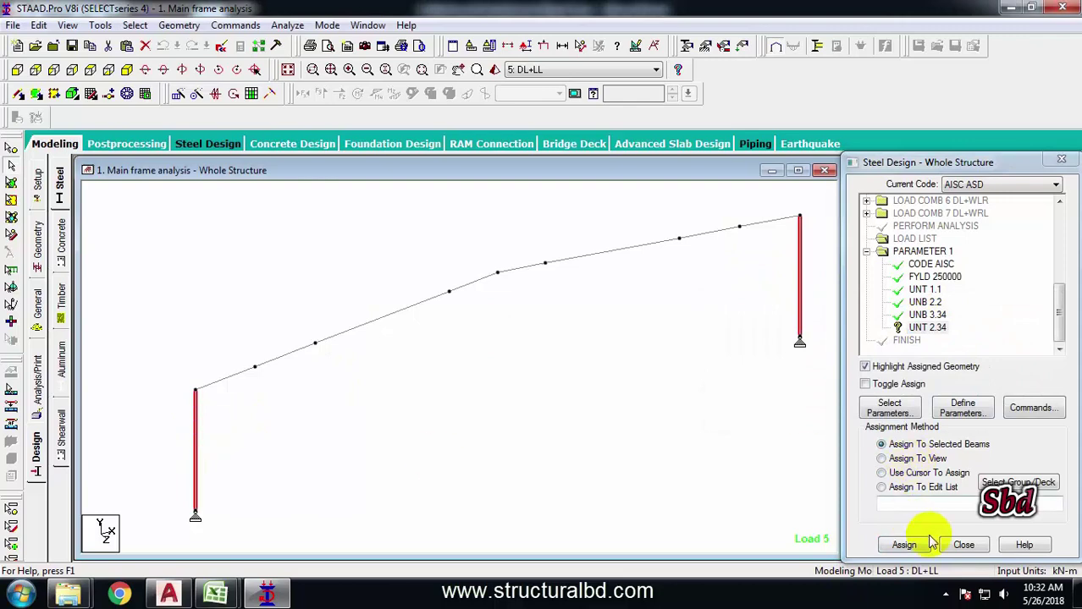
pyautogui.click(903, 546)
pyautogui.click(962, 399)
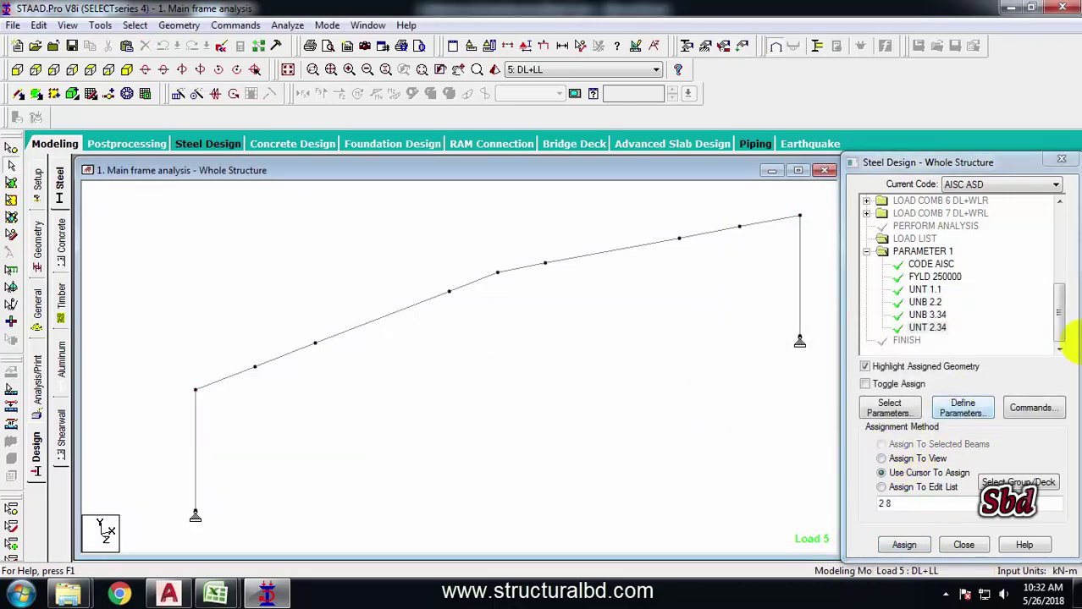
# Step: Add the CHECK CODE and TAKE OFF design commands, and close the command definitions
pyautogui.click(1030, 410)
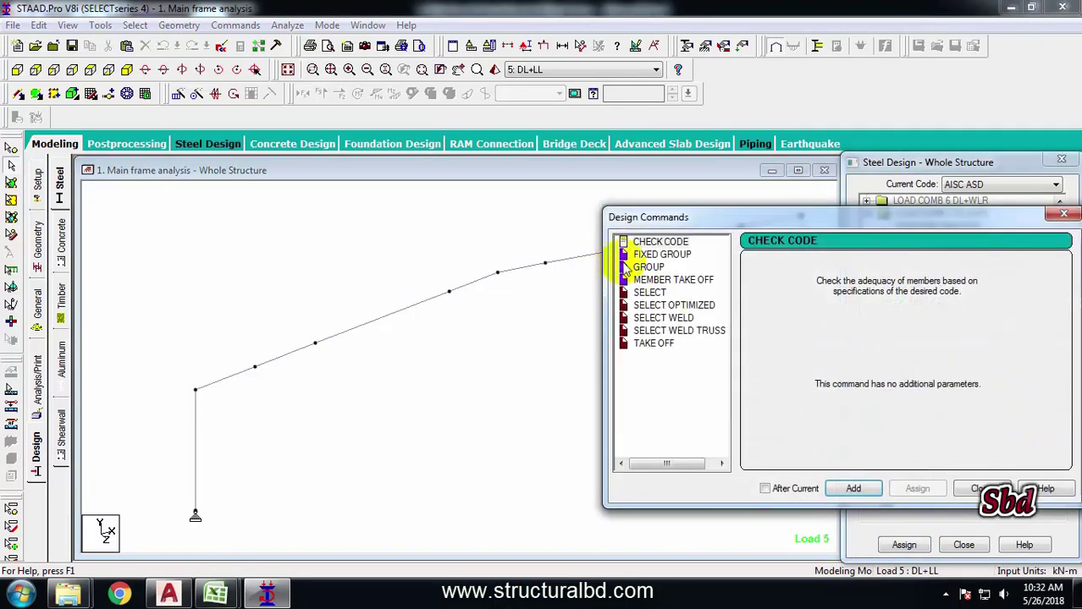
pyautogui.moveTo(674, 218); pyautogui.dragTo(561, 220)
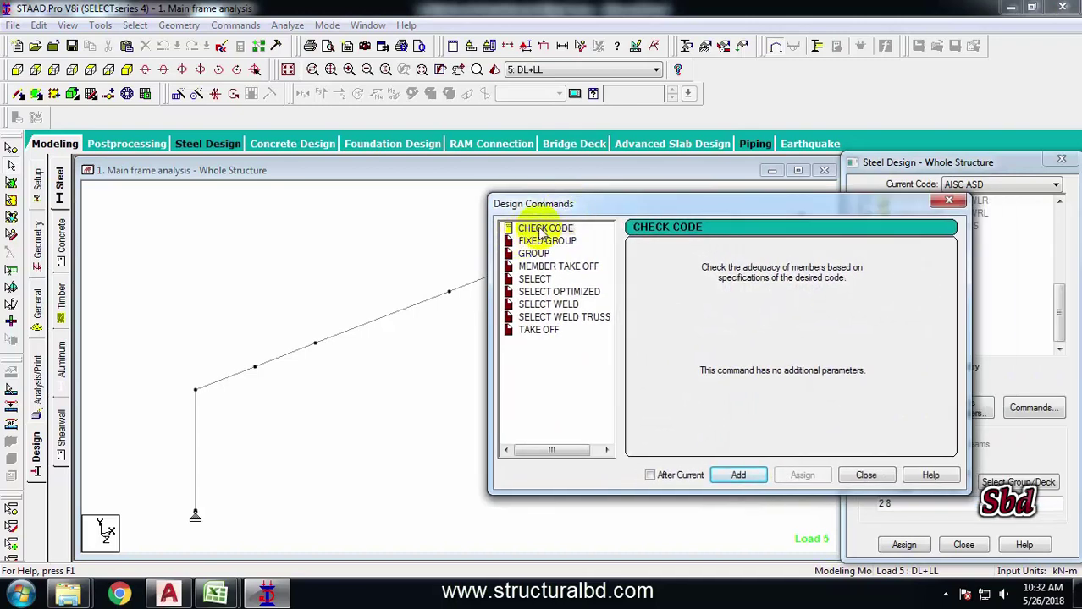
pyautogui.click(738, 476)
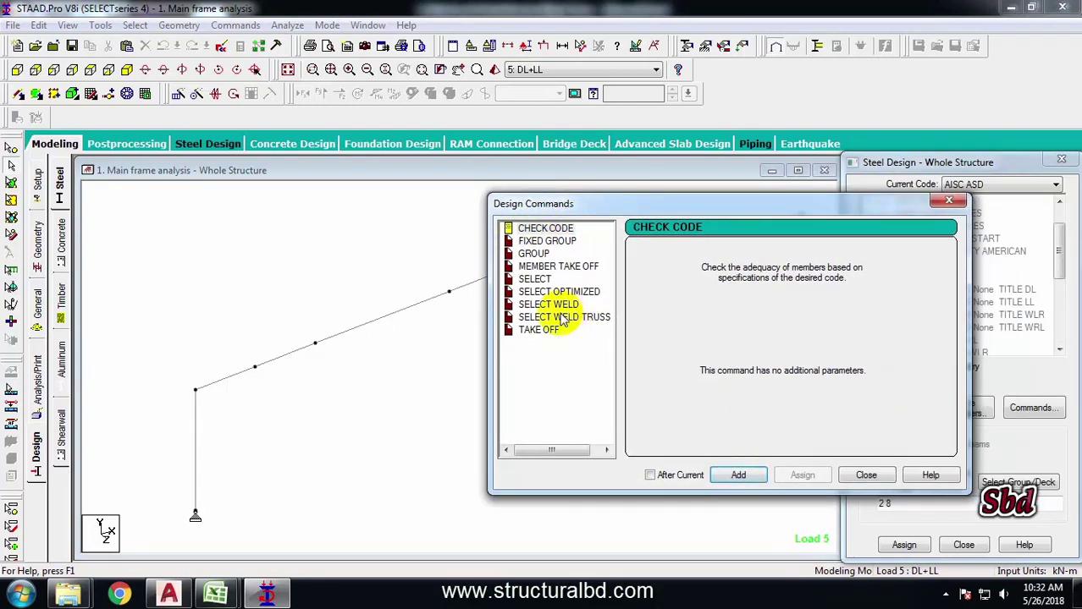
pyautogui.click(538, 332)
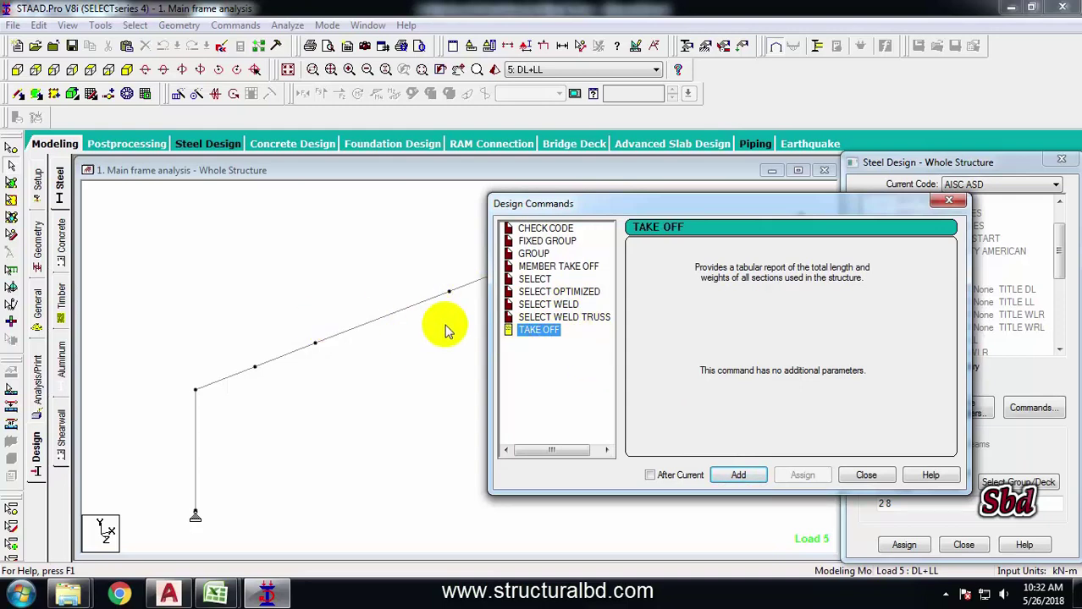
pyautogui.click(739, 474)
pyautogui.click(864, 474)
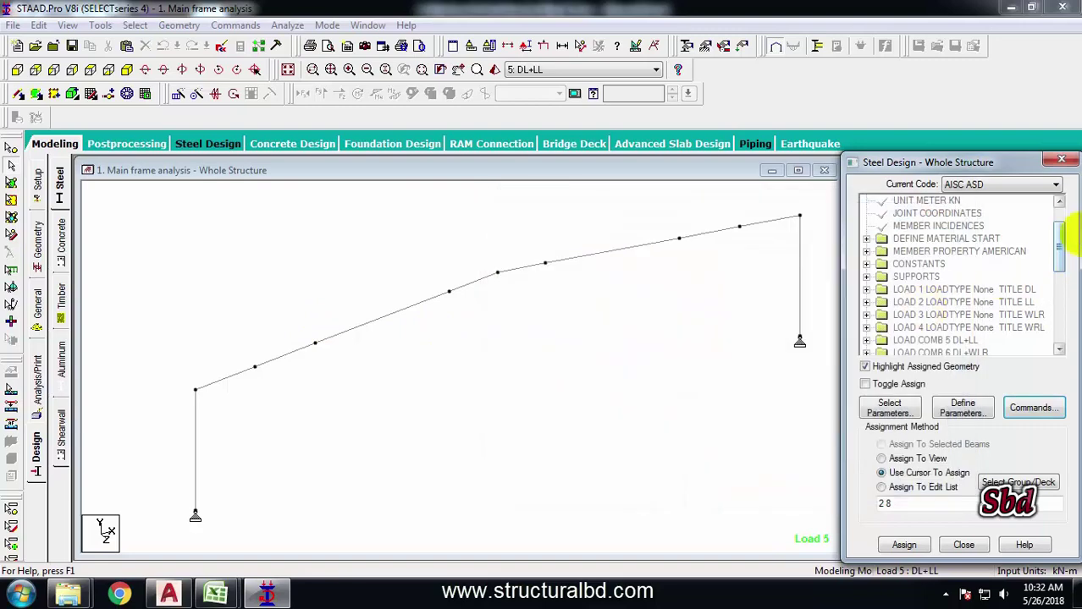
# Step: Assign the CHECK CODE command to all members in the view
pyautogui.moveTo(1060, 247); pyautogui.dragTo(1057, 326)
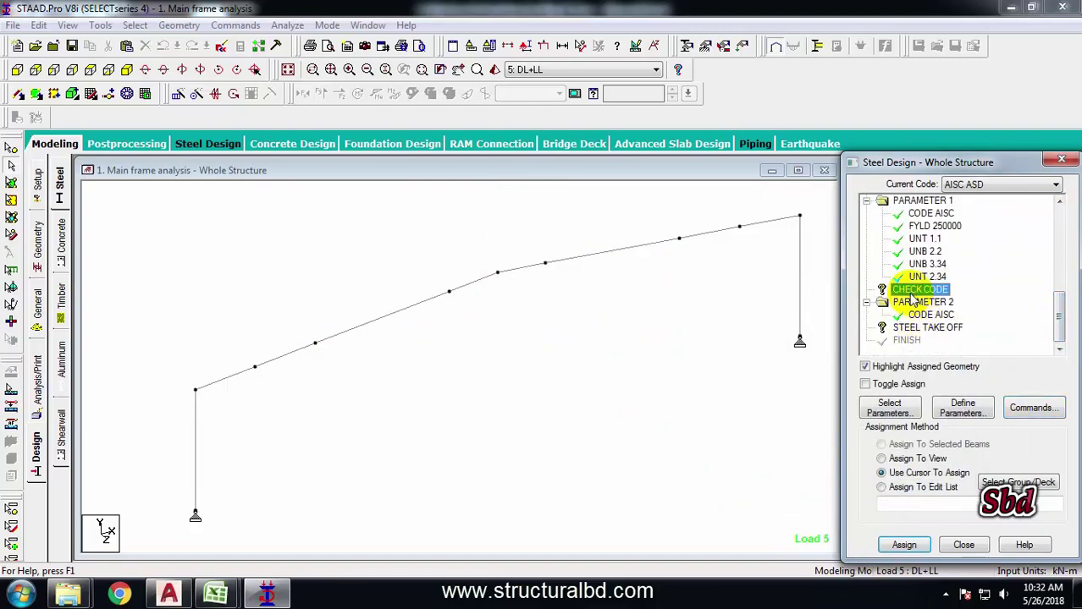
pyautogui.click(906, 459)
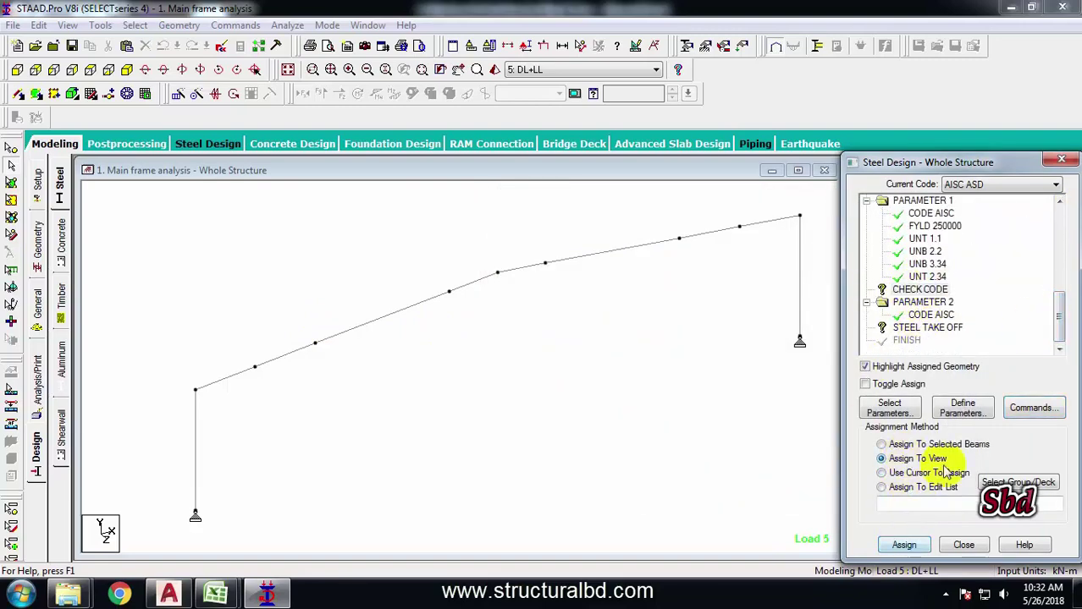
pyautogui.click(903, 543)
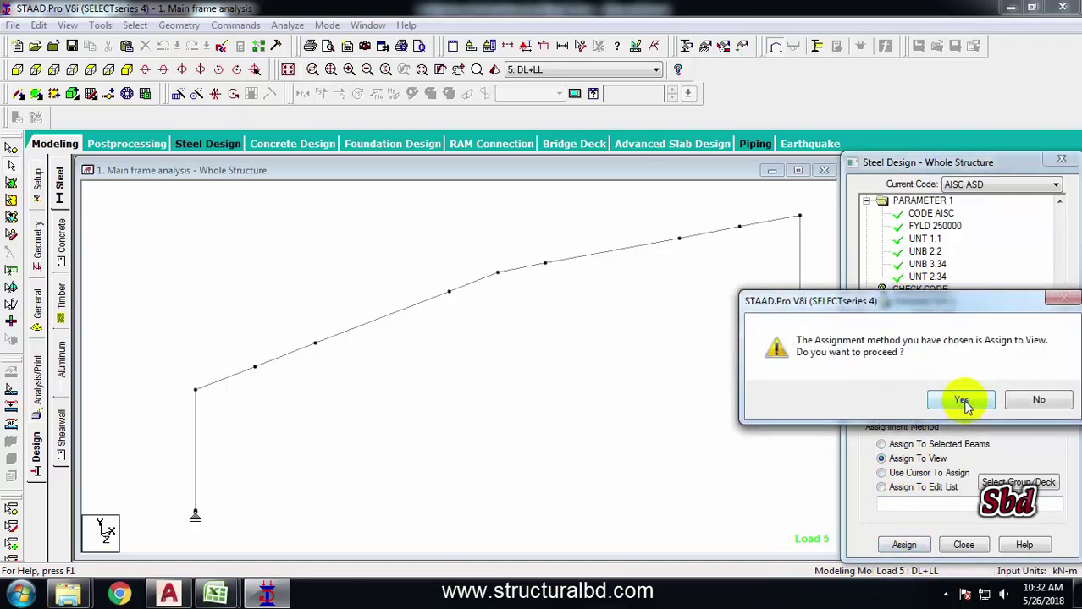
pyautogui.click(963, 402)
# Step: Assign the STEEL TAKE OFF command to all members in the view
pyautogui.click(928, 328)
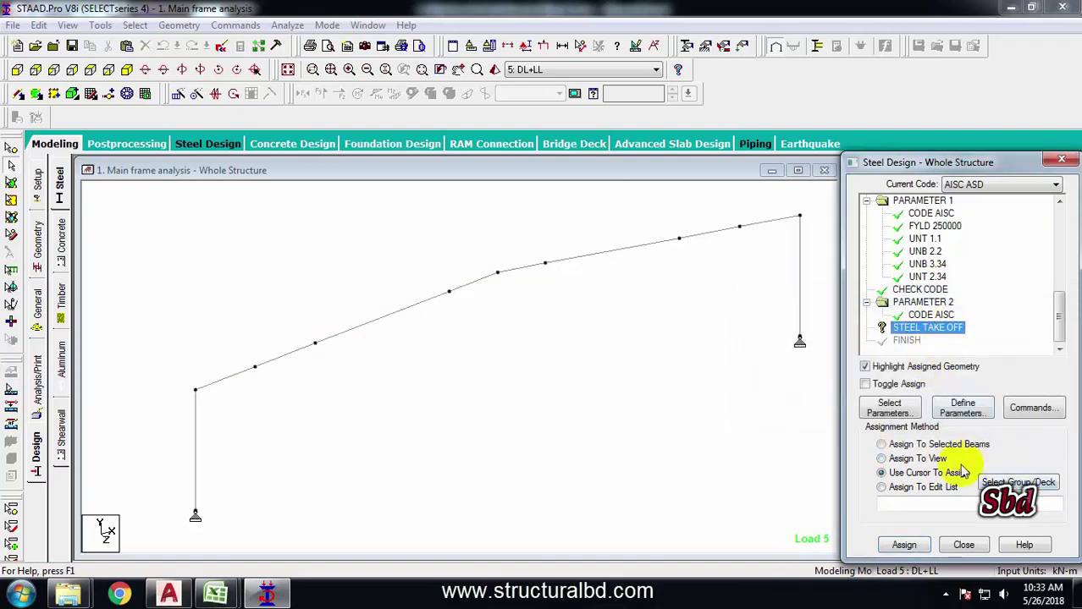
pyautogui.click(902, 546)
pyautogui.click(964, 399)
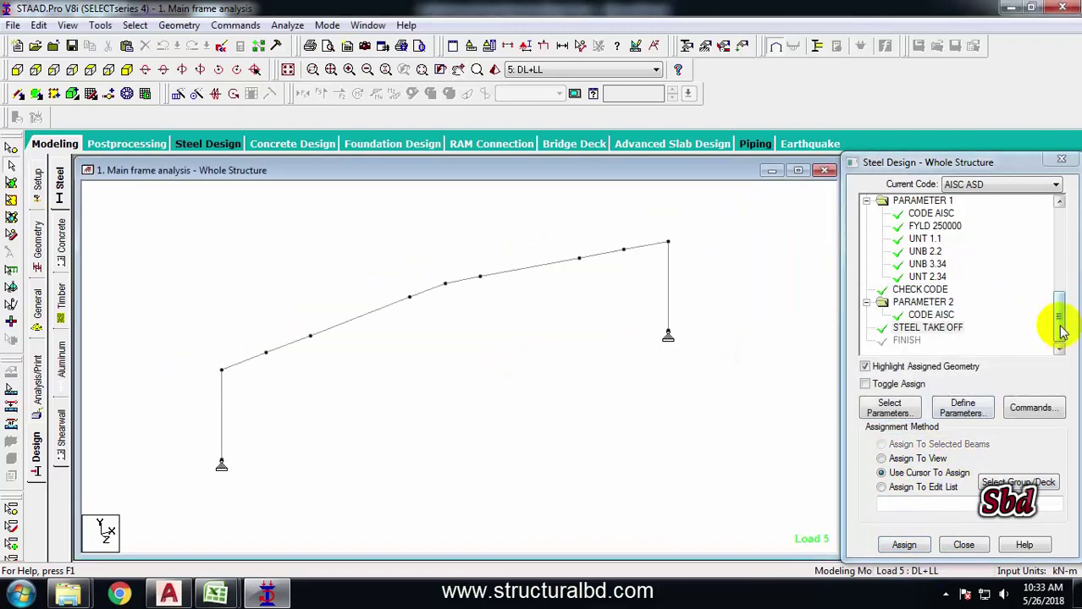
pyautogui.moveTo(1055, 322)
pyautogui.mouseDown()
pyautogui.moveTo(1056, 217)
pyautogui.moveTo(1058, 330)
pyautogui.mouseUp()
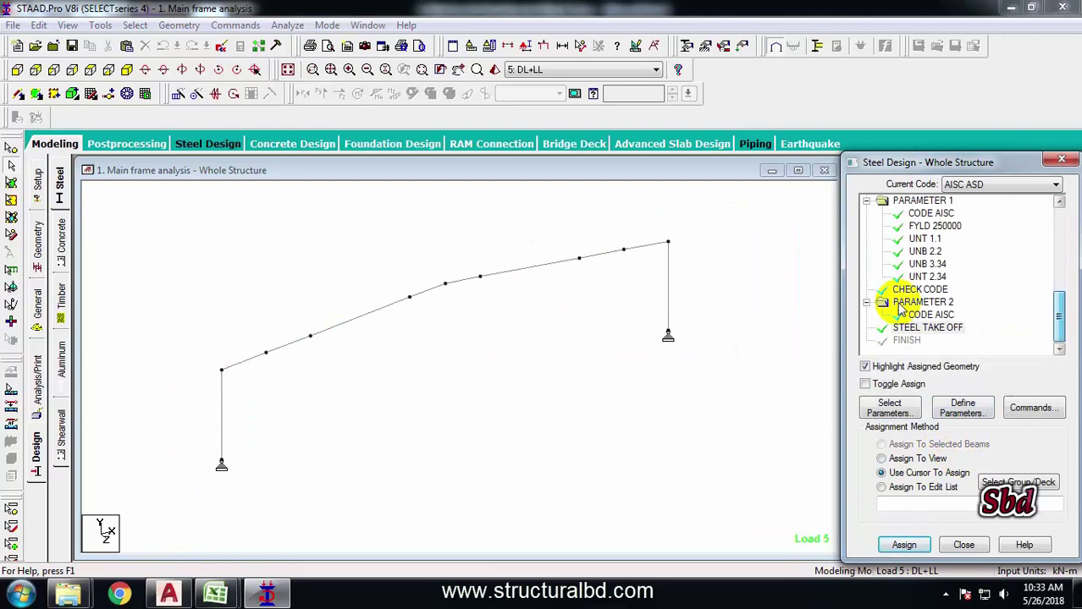
pyautogui.click(434, 368)
# Step: Save the modified structure, run the analysis and design, and go to the post-processing mode with its results setup accepted
pyautogui.click(286, 26)
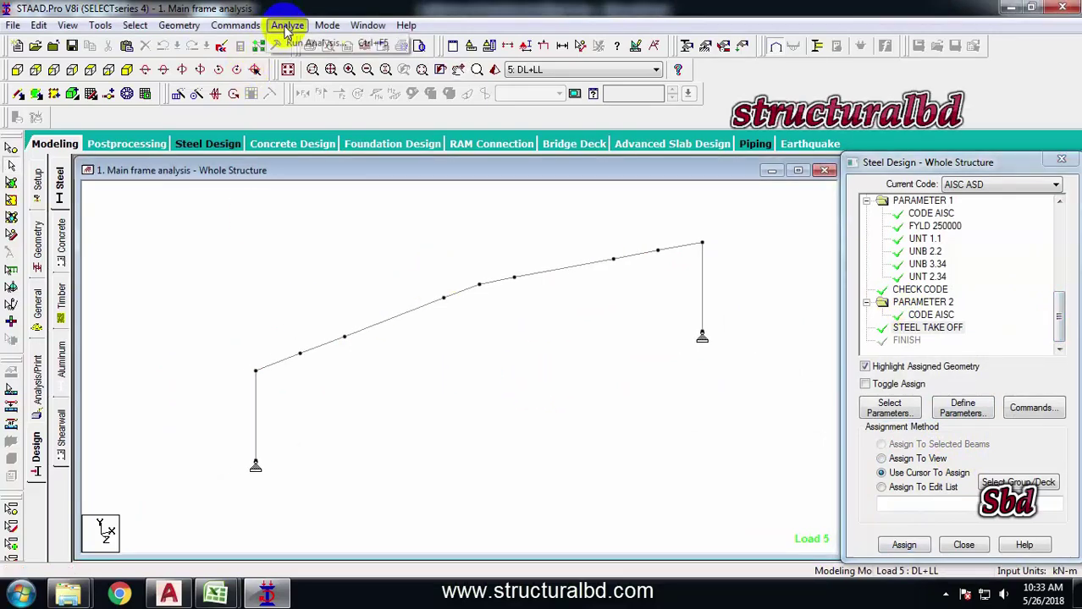
pyautogui.click(313, 44)
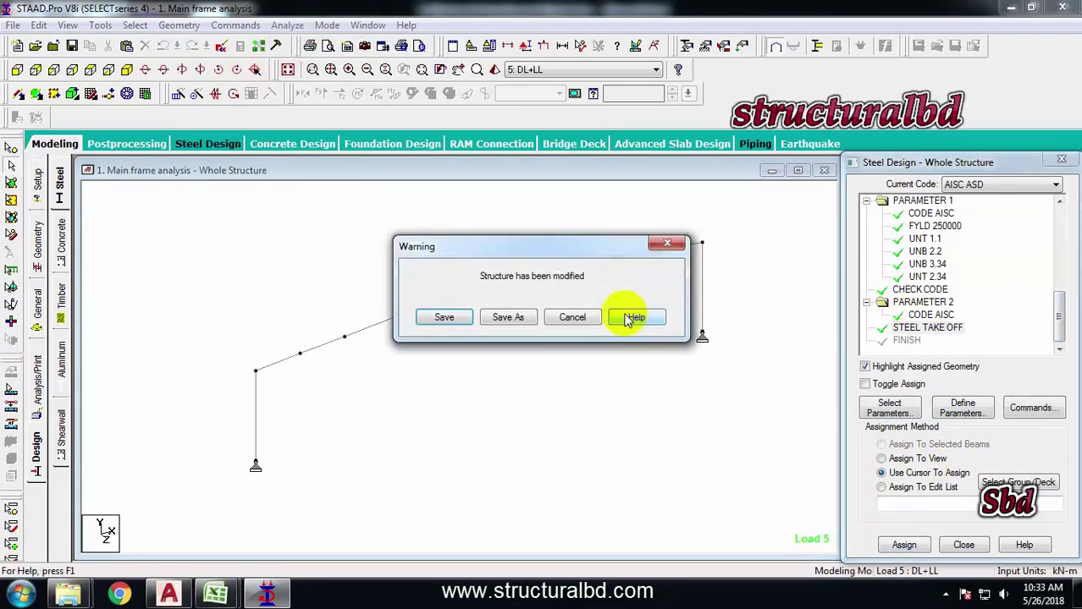
pyautogui.click(441, 316)
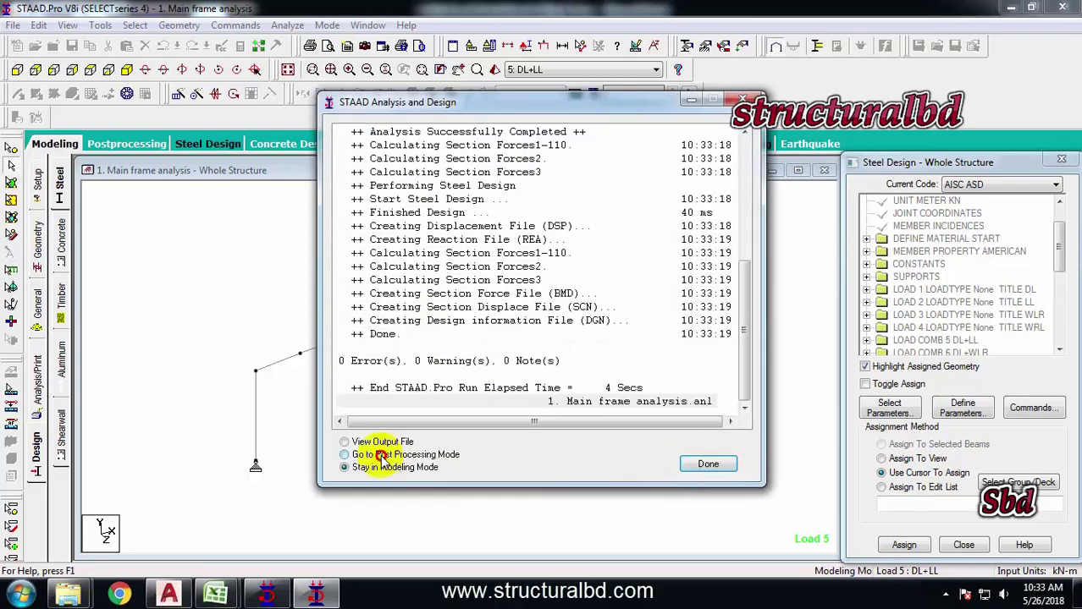
pyautogui.click(700, 464)
pyautogui.click(562, 416)
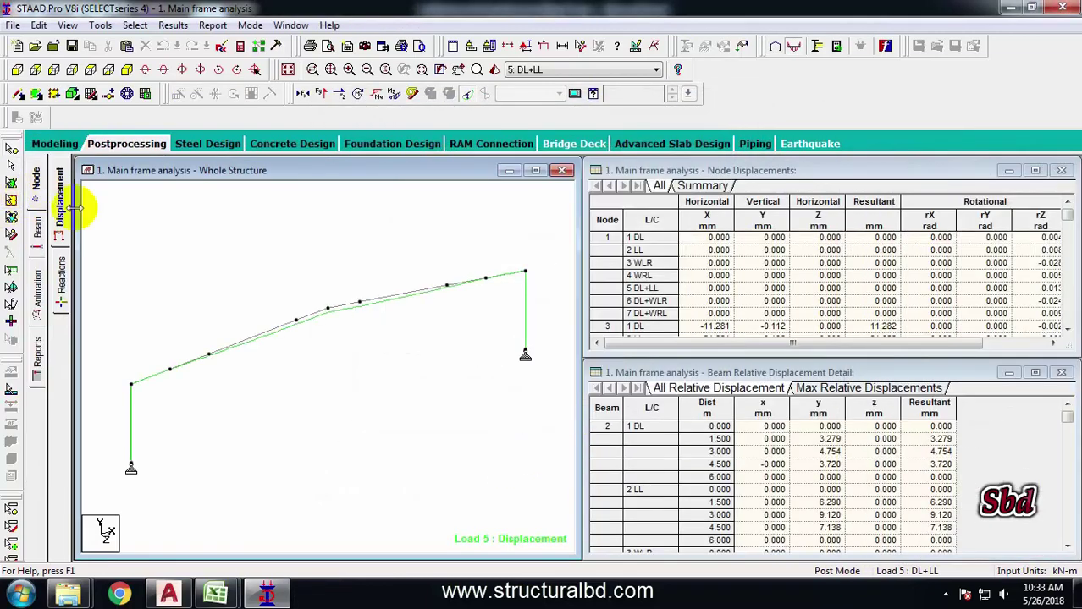
# Step: Examine the unity check ratios of the columns and rafter members in the beam design results
pyautogui.click(36, 235)
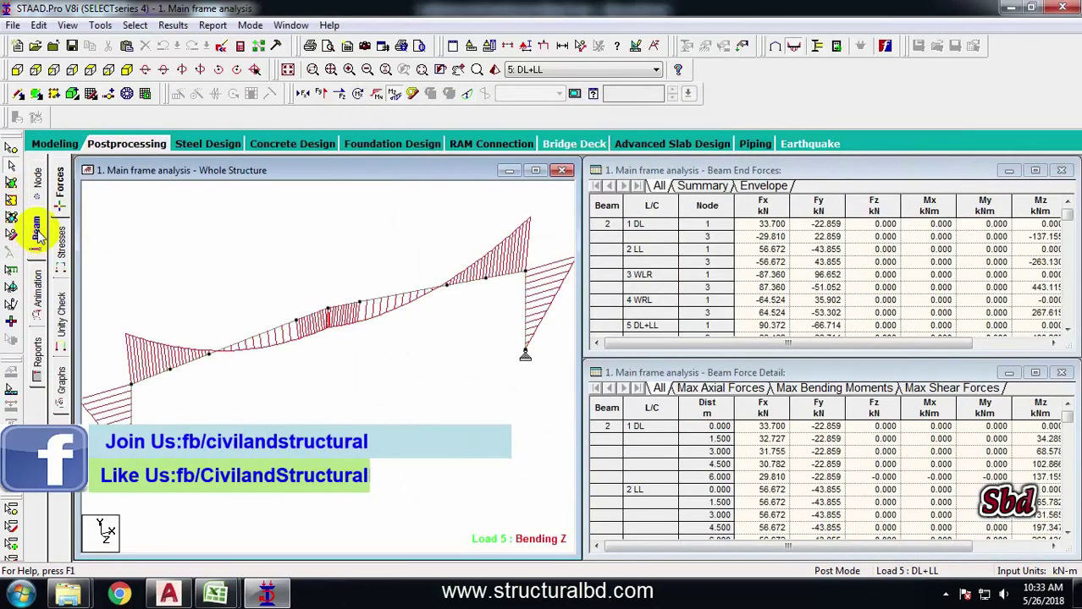
pyautogui.click(61, 322)
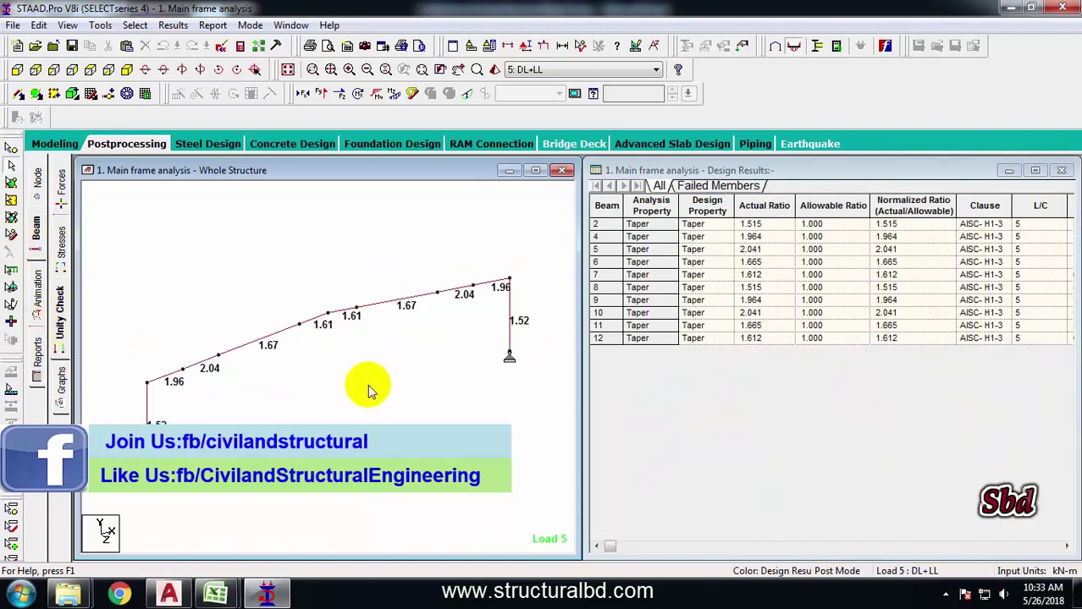
pyautogui.scroll(2, 216, 337)
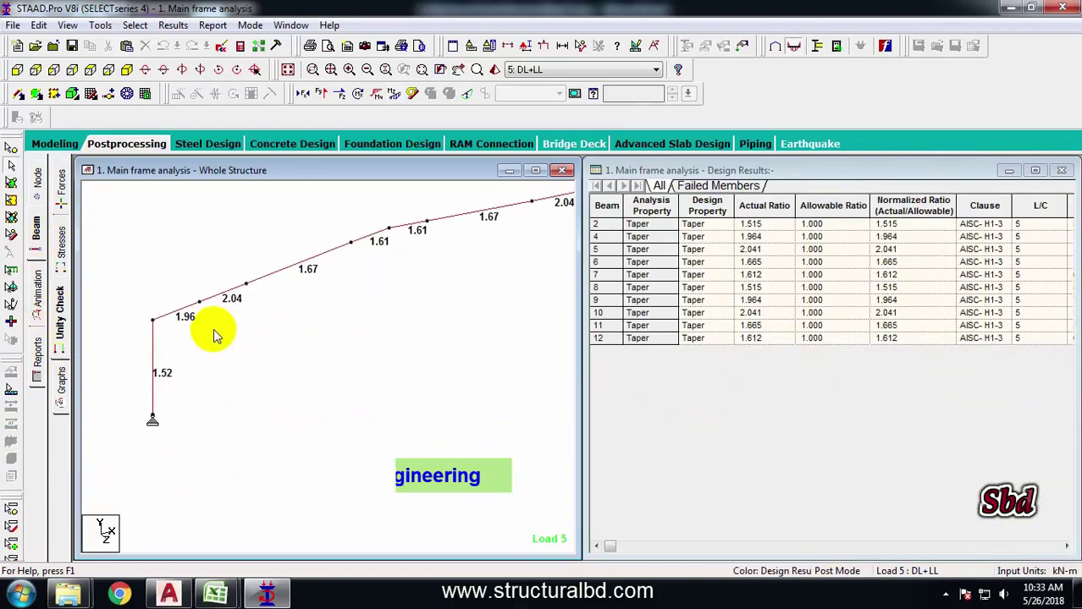
pyautogui.scroll(-2, 216, 333)
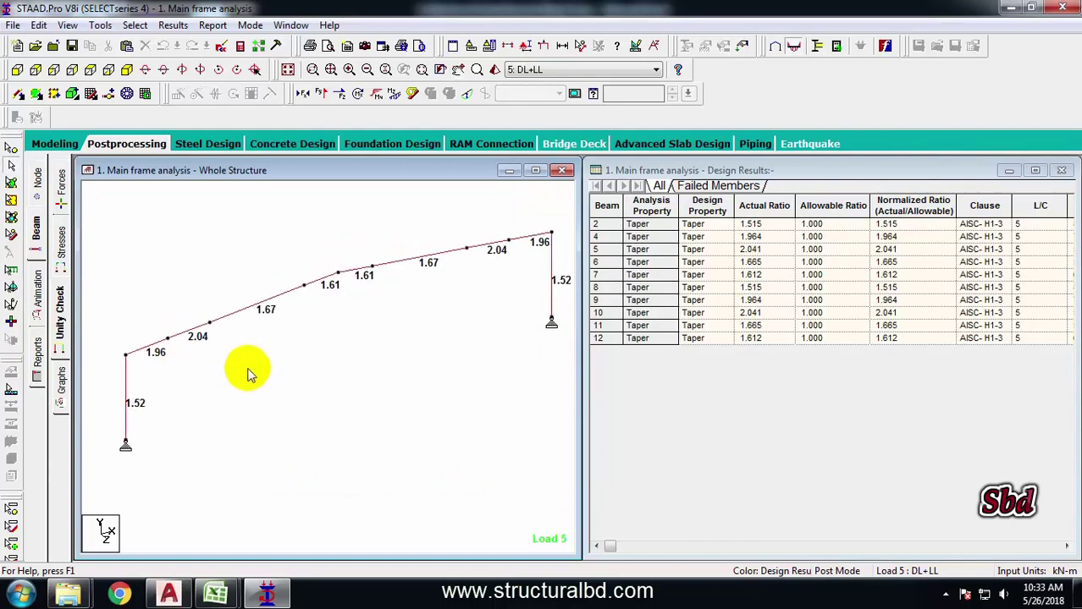
pyautogui.scroll(1, 195, 398)
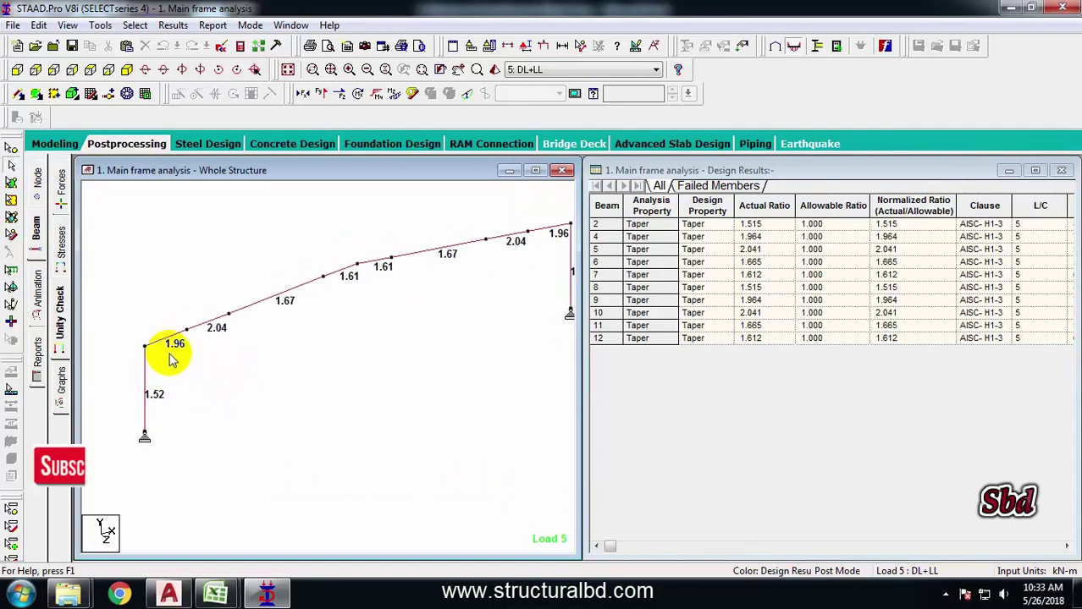
pyautogui.scroll(1, 195, 355)
pyautogui.scroll(-2, 245, 338)
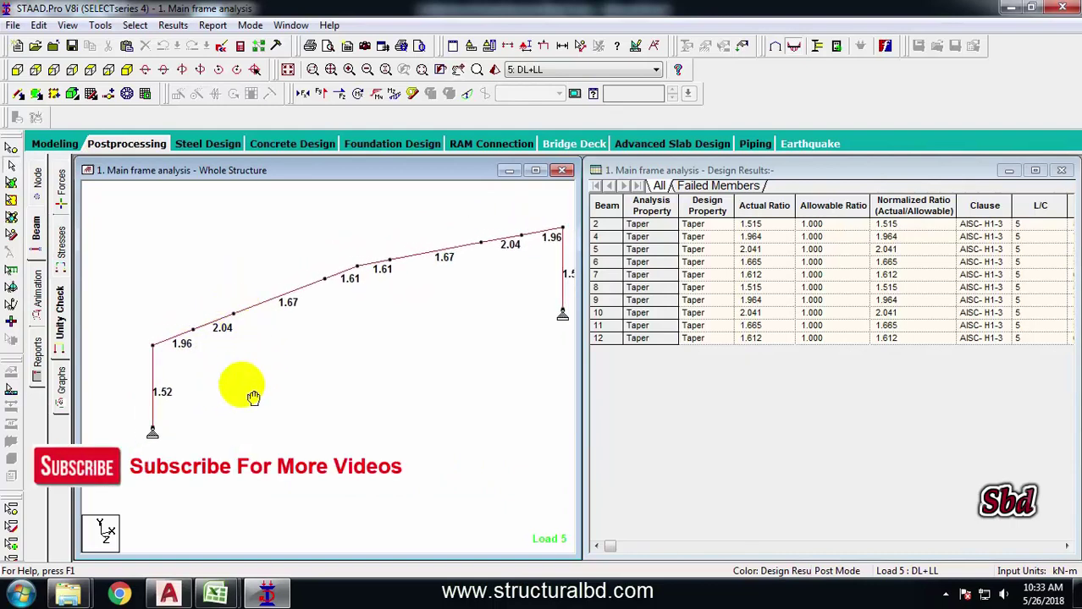
pyautogui.scroll(1, 174, 377)
pyautogui.scroll(-1, 288, 360)
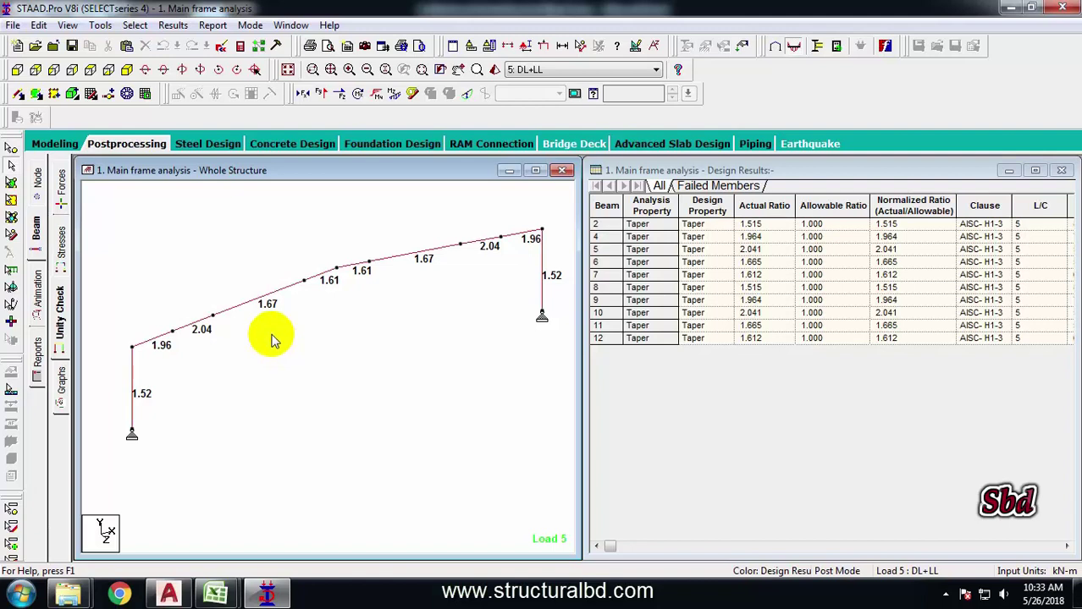
pyautogui.scroll(-1, 206, 350)
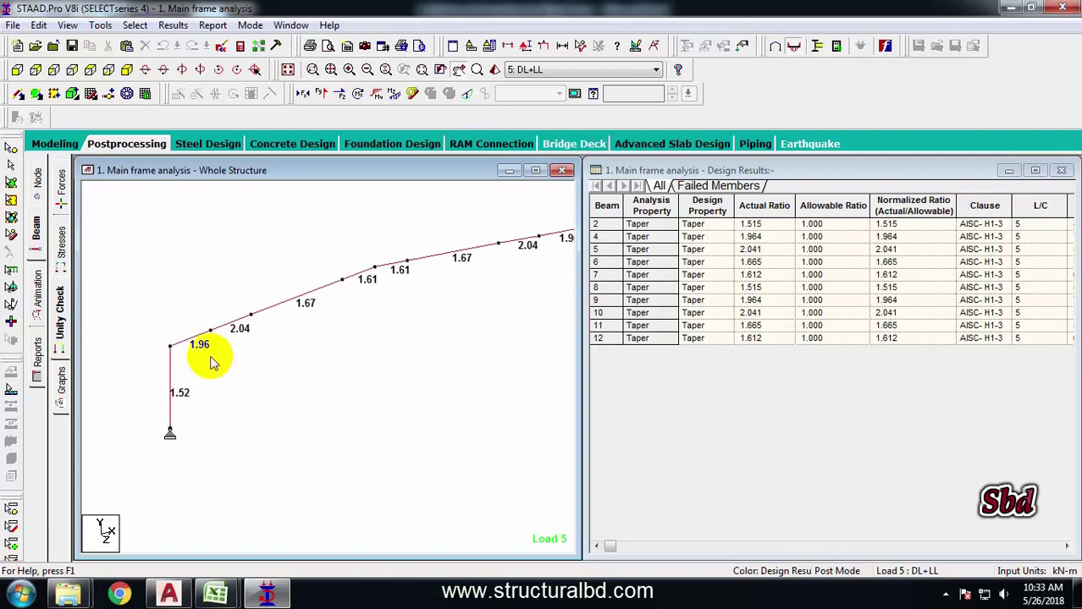
# Step: Compare the unity ratios member by member along both columns and both rafter slopes of the frame
pyautogui.scroll(1, 261, 314)
pyautogui.scroll(-1, 328, 337)
pyautogui.scroll(1, 322, 326)
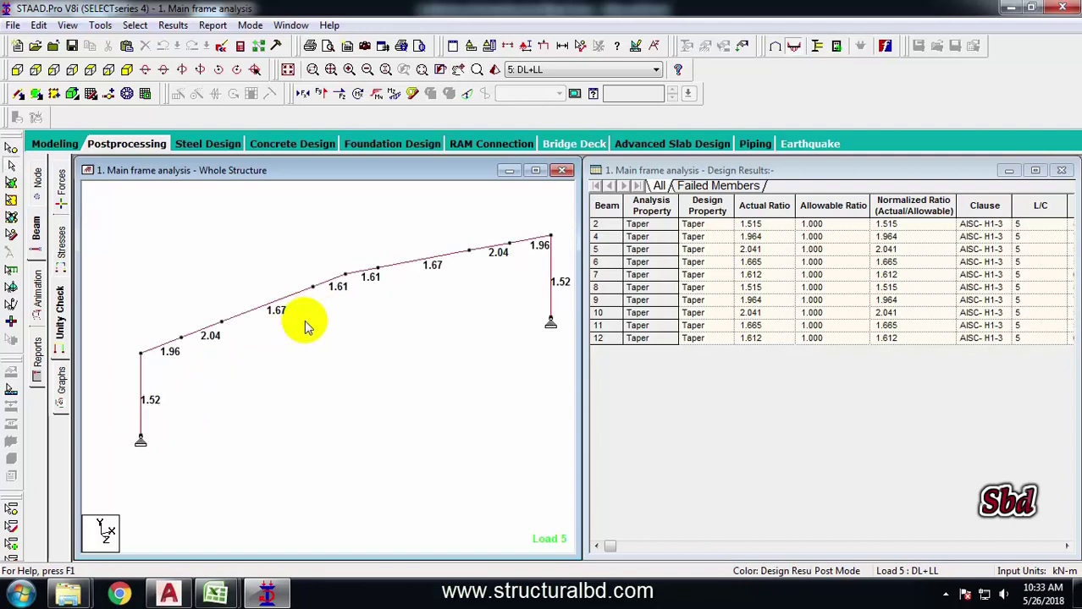
pyautogui.scroll(-2, 222, 331)
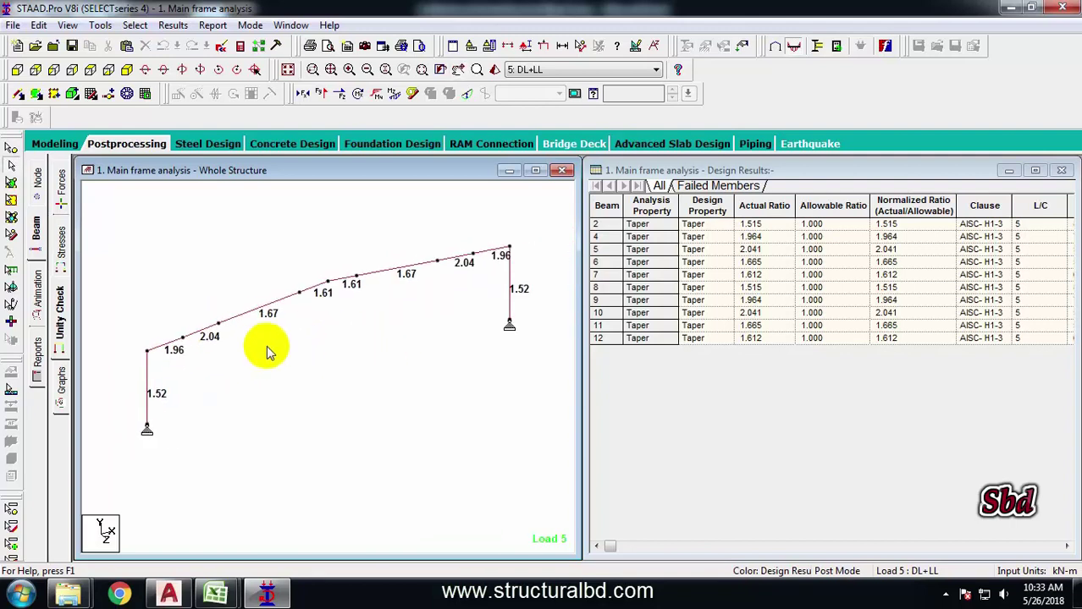
pyautogui.scroll(2, 326, 289)
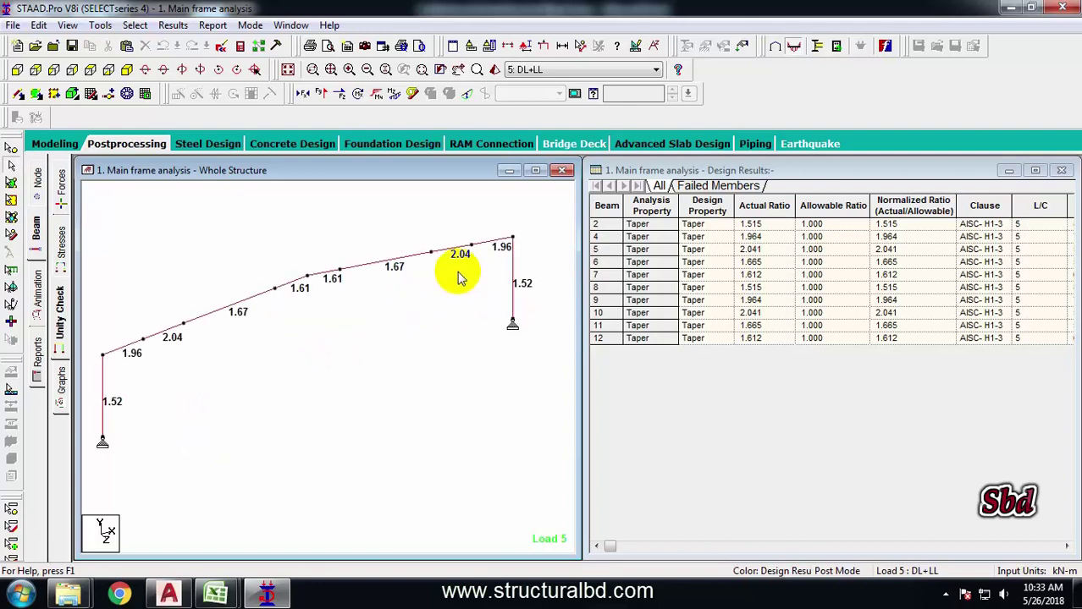
pyautogui.scroll(-2, 362, 353)
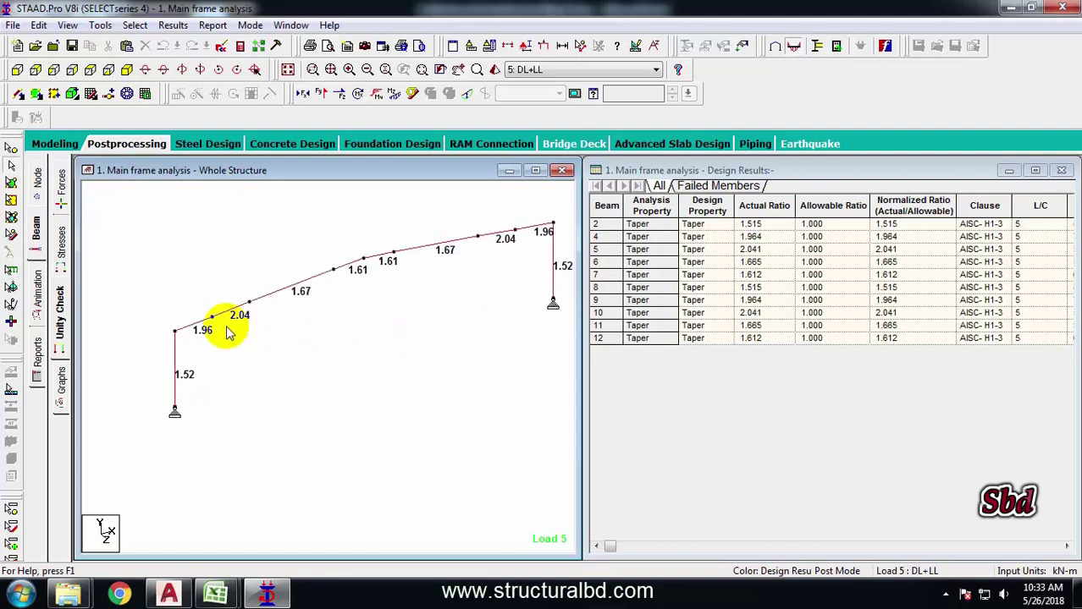
pyautogui.scroll(-1, 266, 340)
pyautogui.scroll(1, 258, 307)
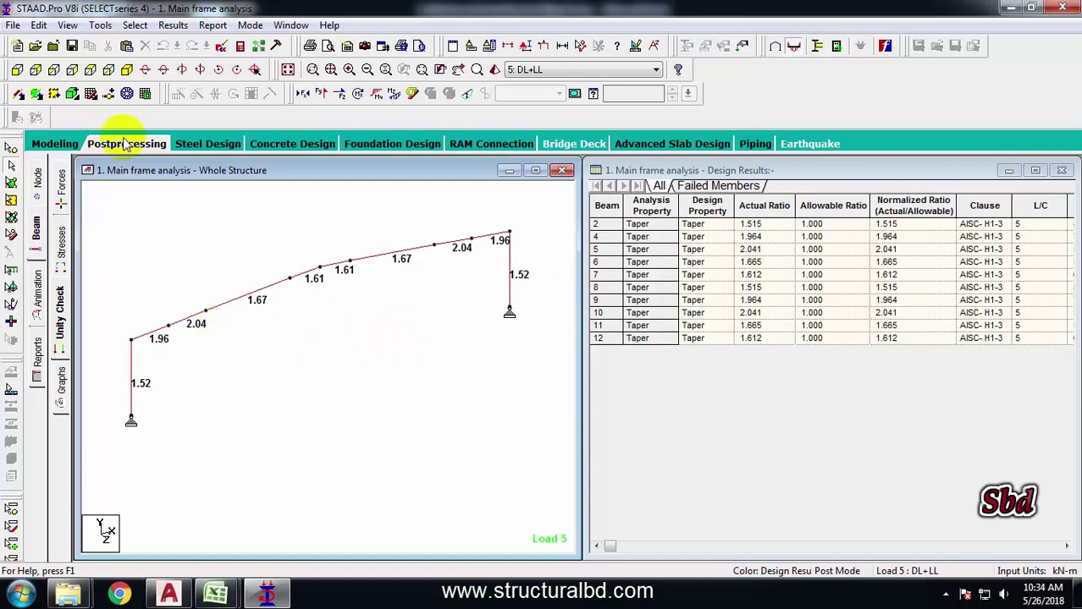
# Step: Return to modeling and change column taper section R1 to 0.65 m end depth and 0.012 m top flange thickness, deleting the old result files
pyautogui.click(48, 148)
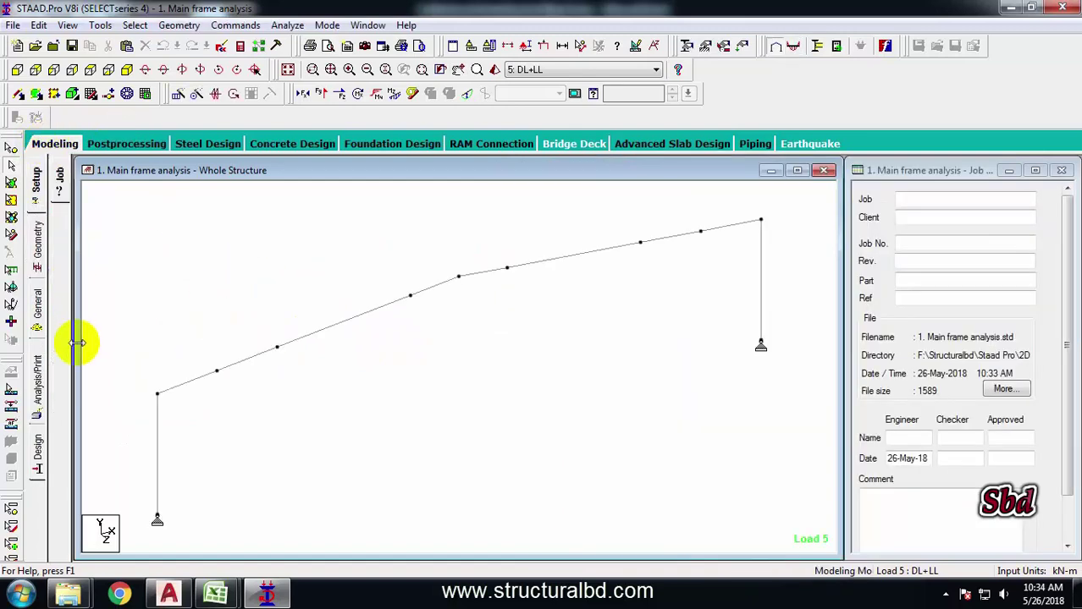
pyautogui.click(37, 303)
pyautogui.click(858, 284)
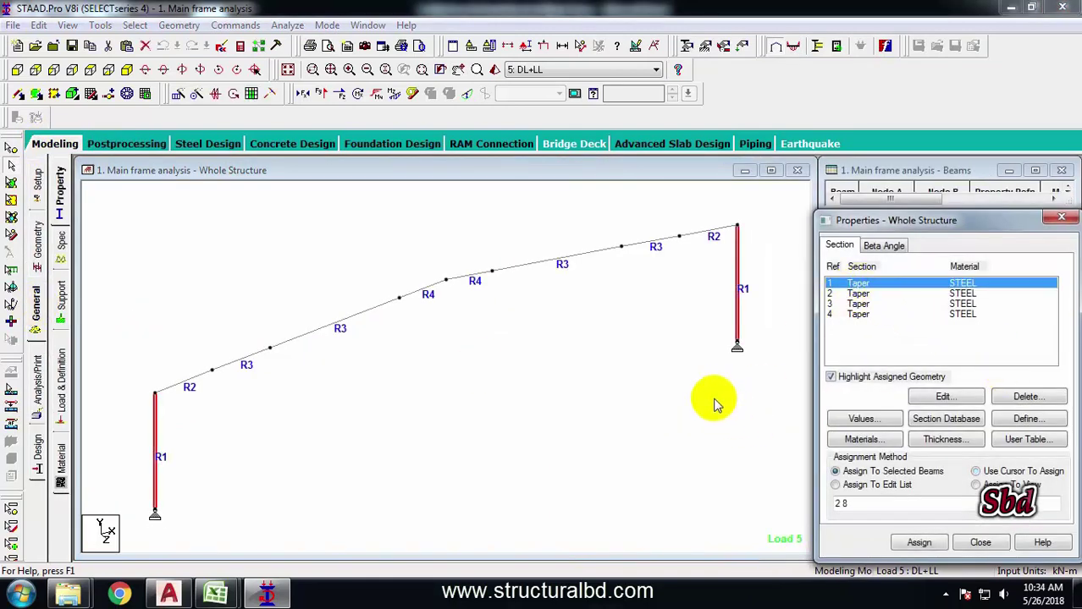
pyautogui.doubleClick(857, 286)
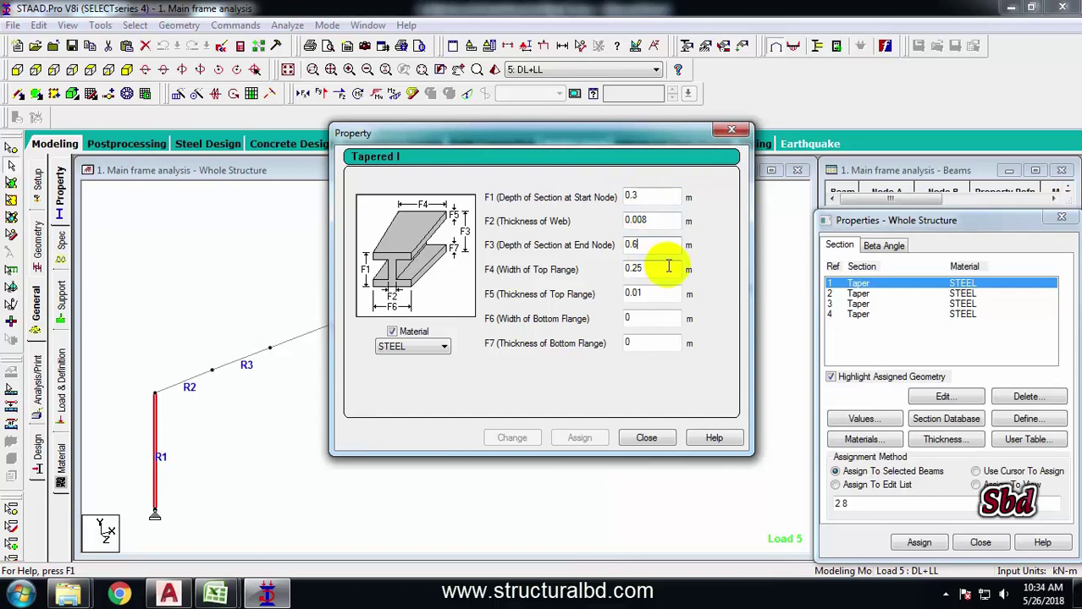
pyautogui.click(648, 220)
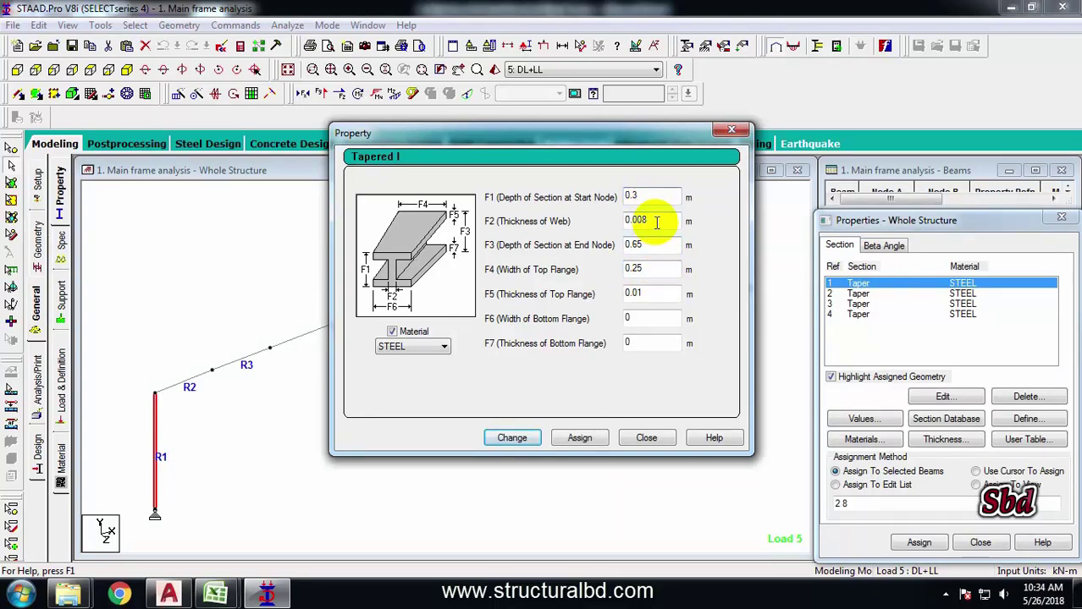
pyautogui.click(649, 295)
pyautogui.write('0.012')
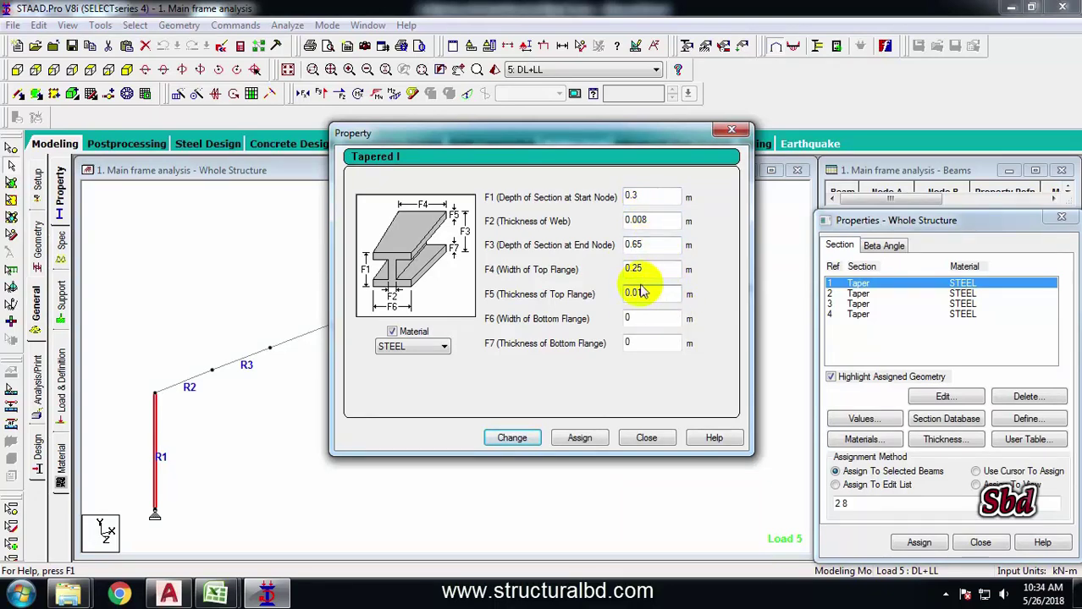
pyautogui.click(510, 439)
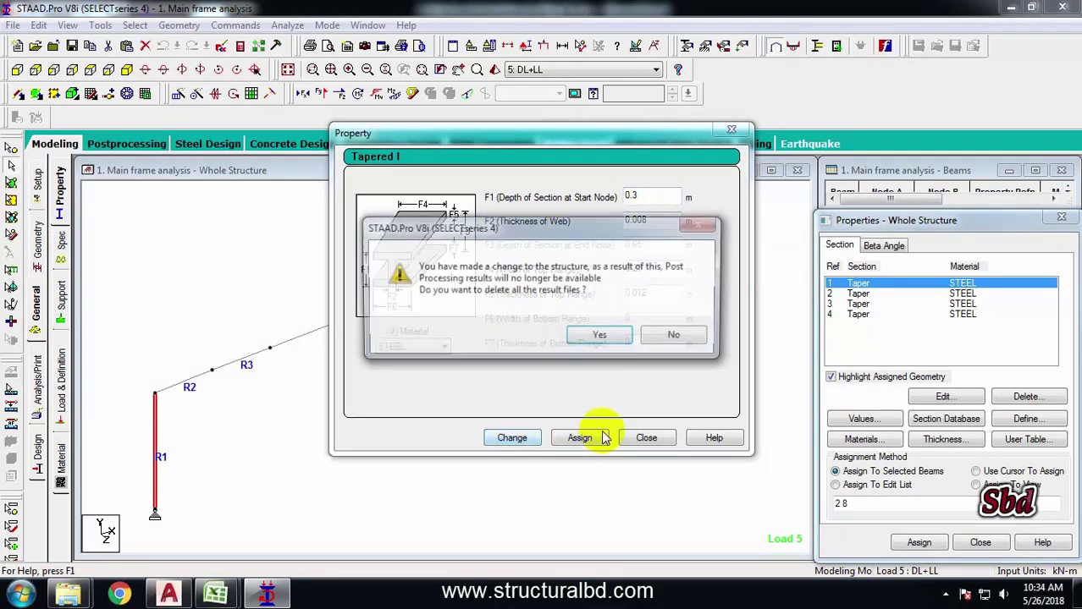
pyautogui.click(598, 336)
pyautogui.click(646, 438)
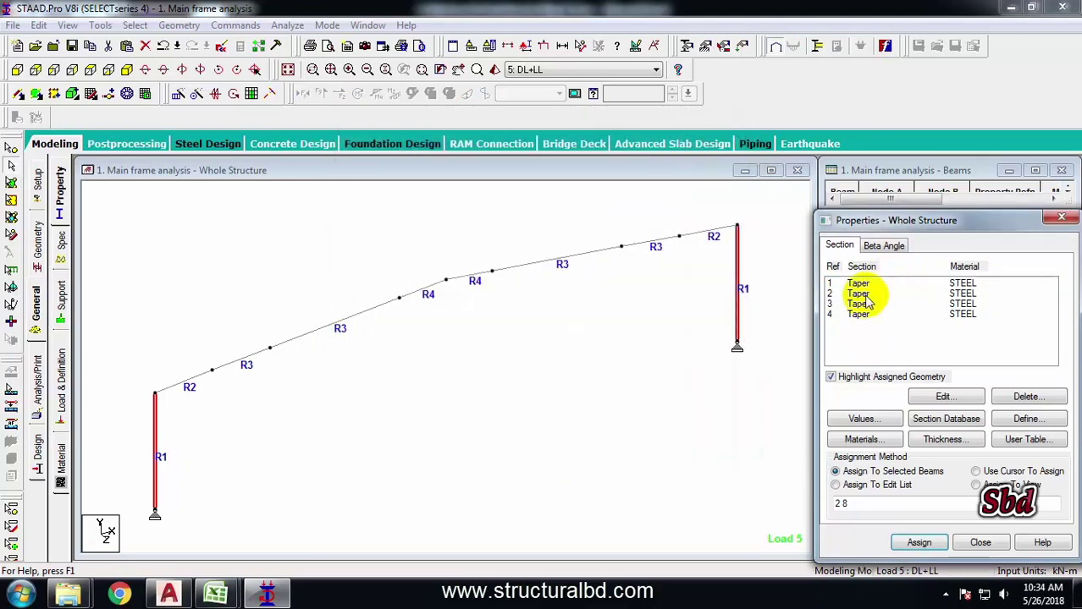
# Step: Set the start-node depth of rafter taper section R2 to 0.65 m and apply the change
pyautogui.doubleClick(872, 293)
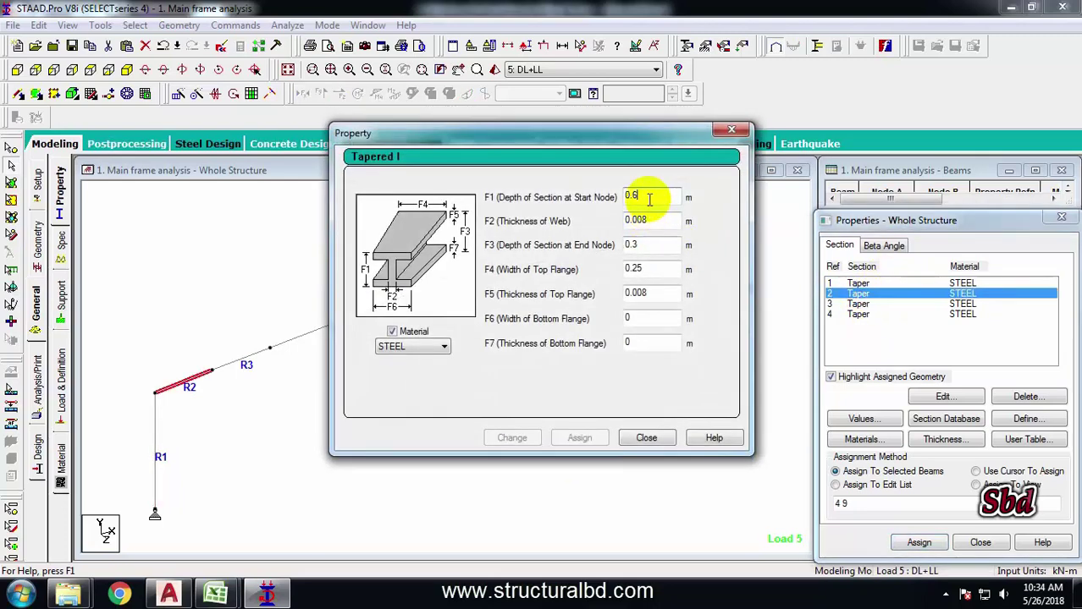
pyautogui.write('5')
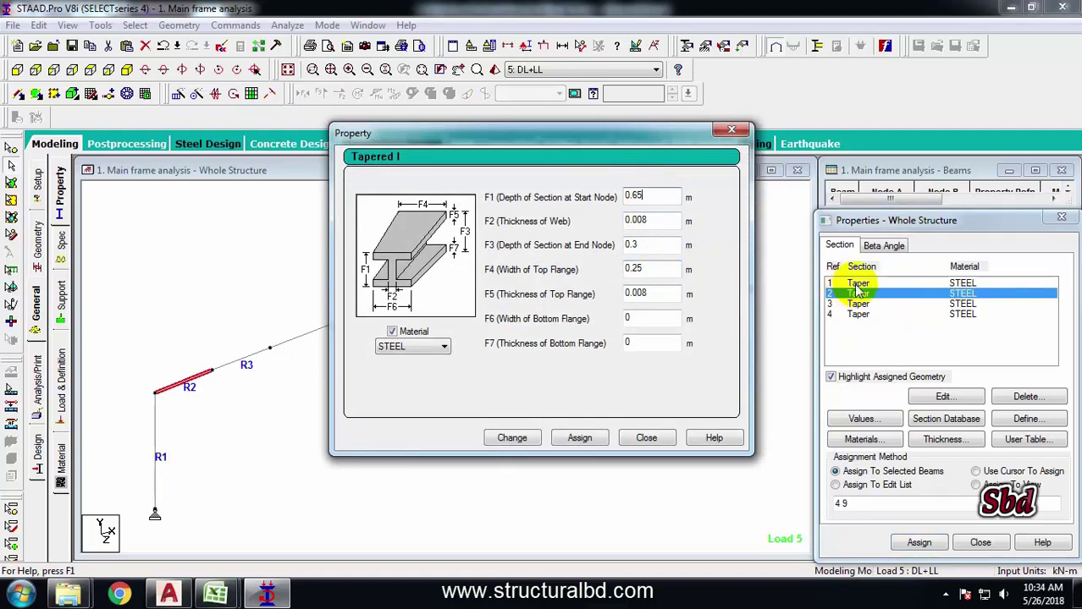
pyautogui.click(649, 220)
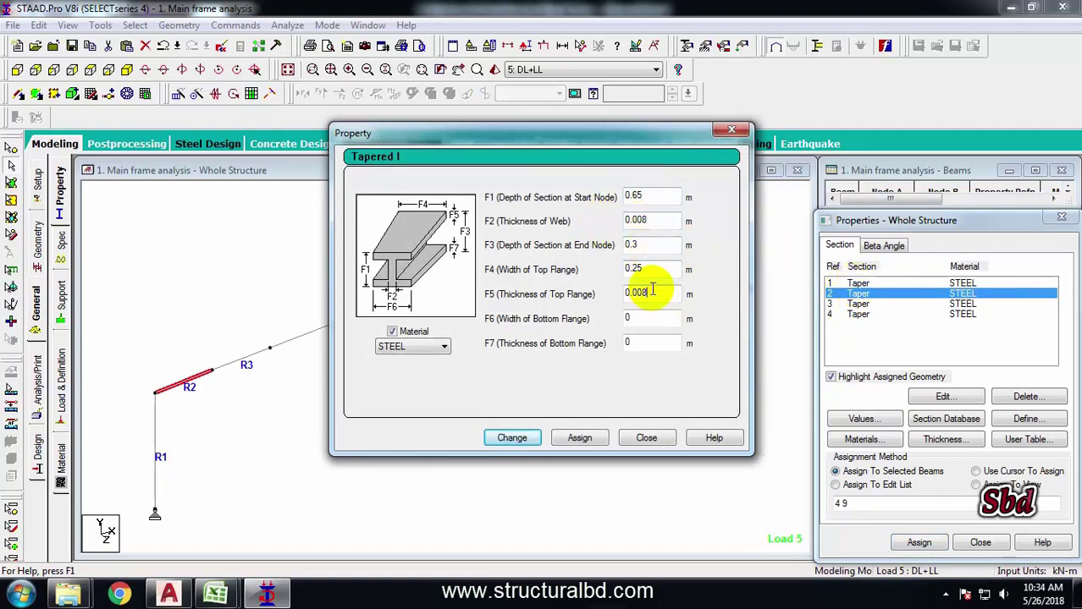
pyautogui.click(512, 438)
pyautogui.click(580, 437)
pyautogui.click(646, 438)
# Step: Change rafter taper section R3 to a 0.008 m web thickness and a 0.010 m top flange thickness
pyautogui.doubleClick(846, 304)
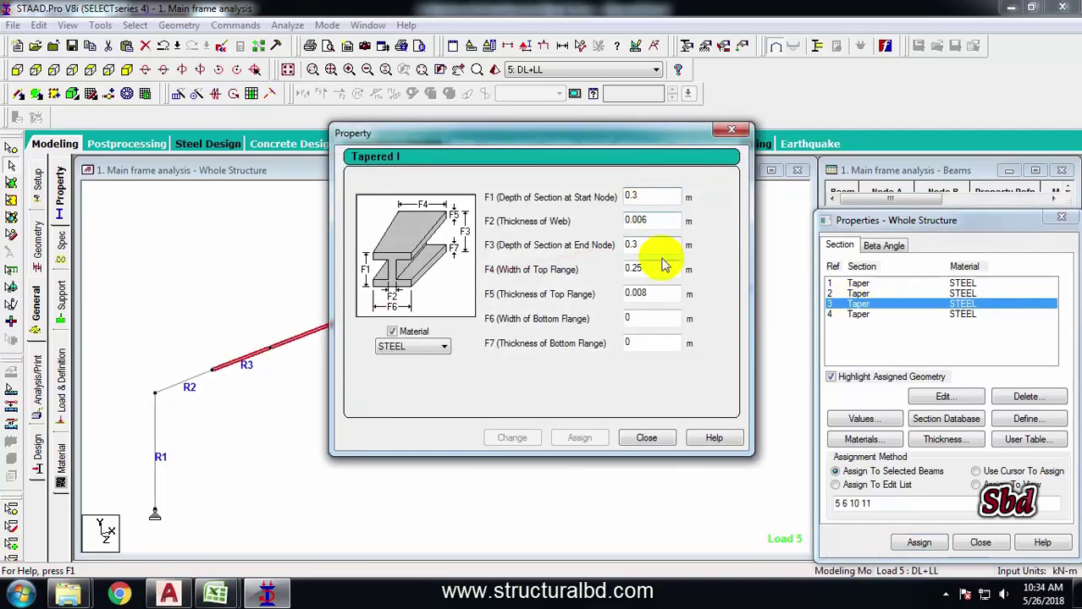
pyautogui.click(642, 268)
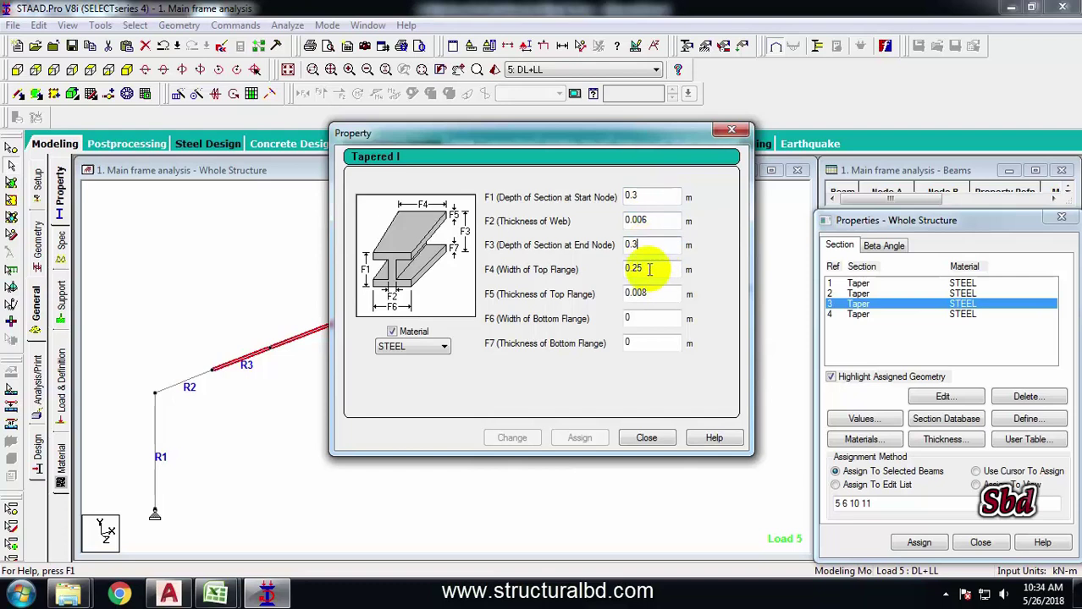
pyautogui.click(654, 220)
pyautogui.write('0.008')
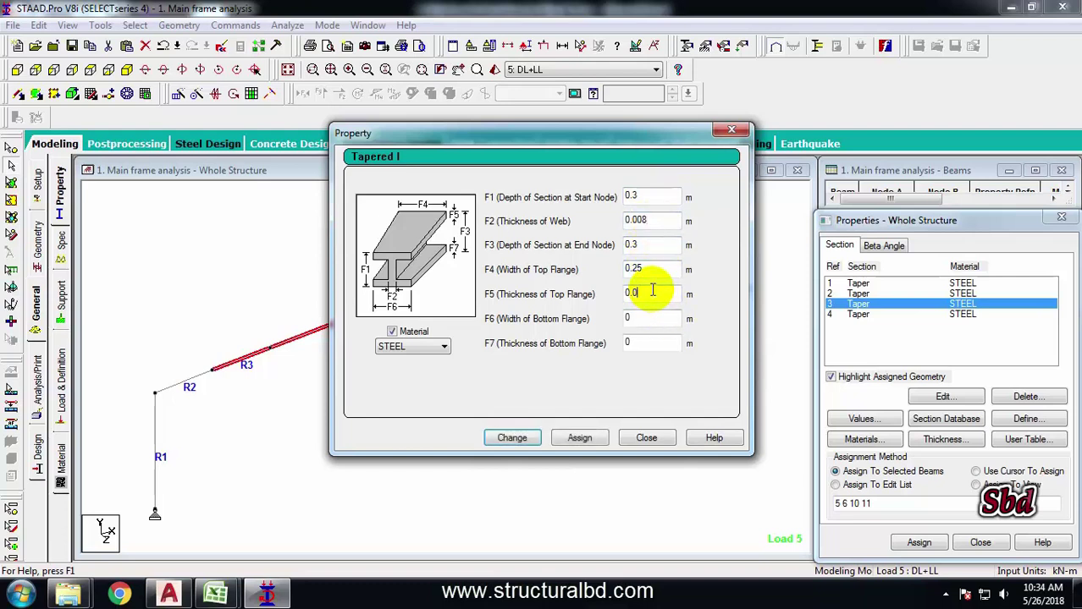
pyautogui.click(508, 437)
pyautogui.click(579, 437)
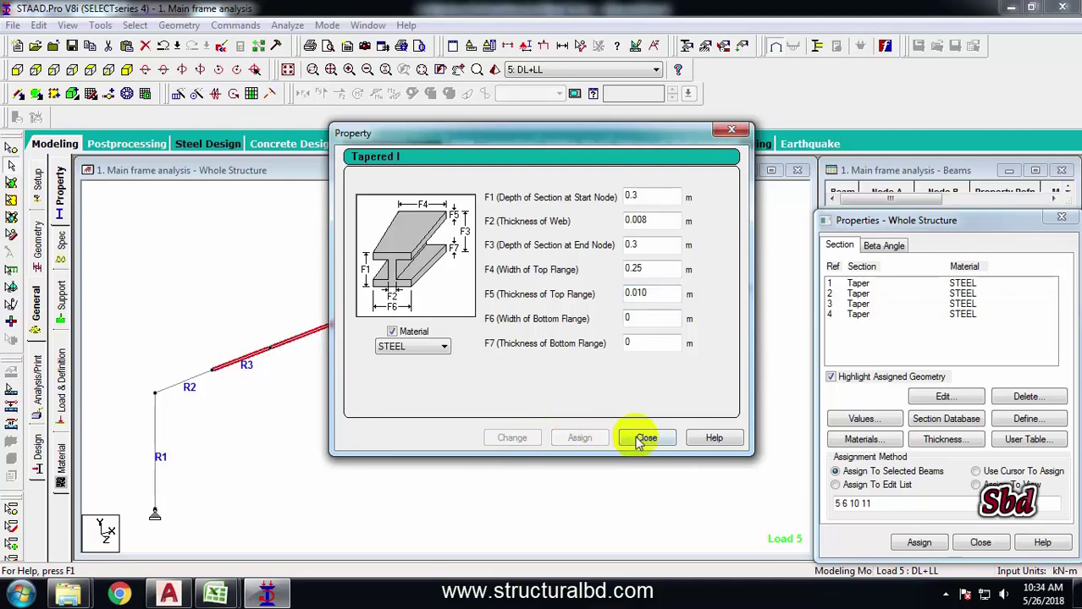
pyautogui.click(646, 437)
# Step: Change ridge taper section R4 to a 0.008 m web thickness and a 0.010 m top flange thickness
pyautogui.doubleClick(860, 314)
pyautogui.click(649, 196)
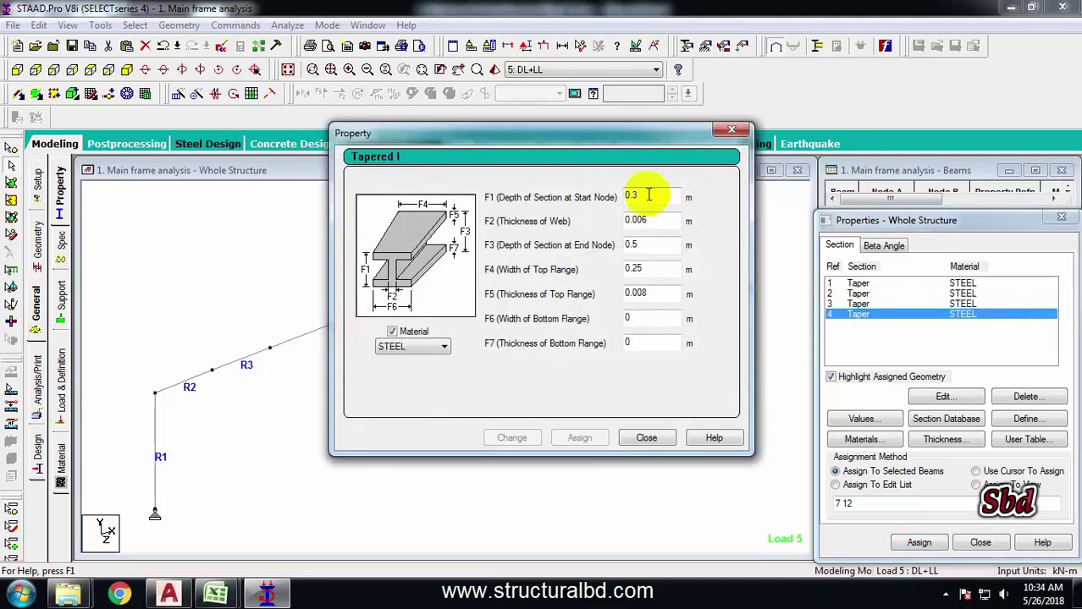
pyautogui.press('BackSpace')
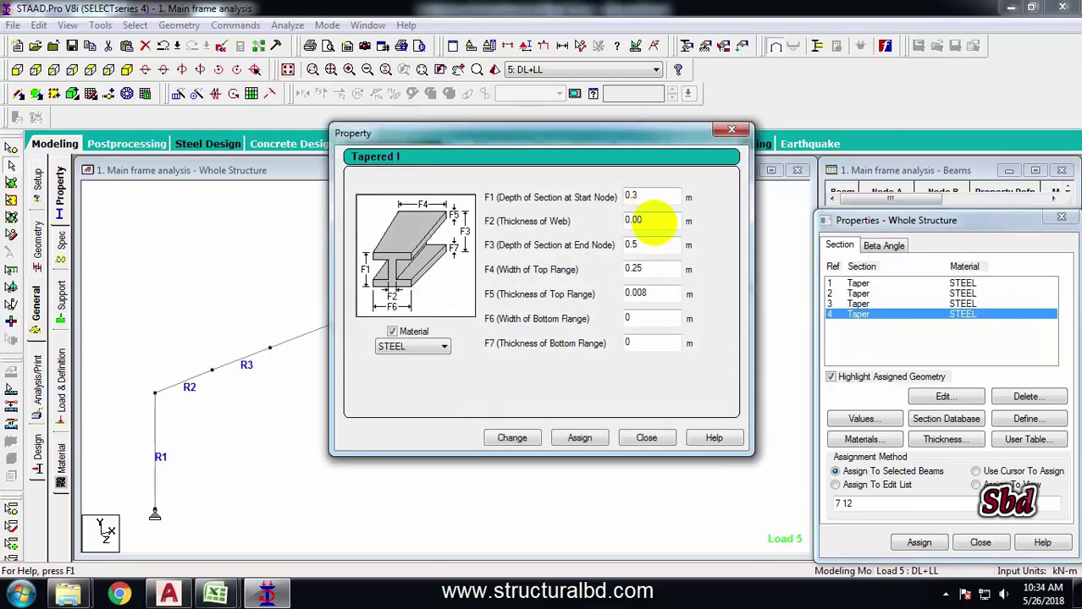
pyautogui.write('8')
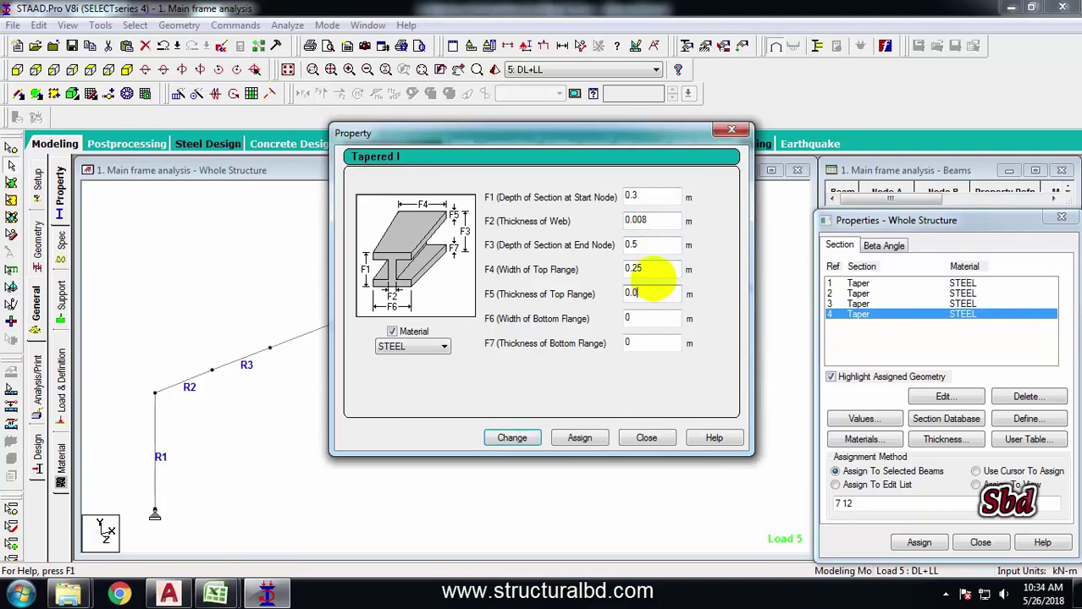
pyautogui.write('10')
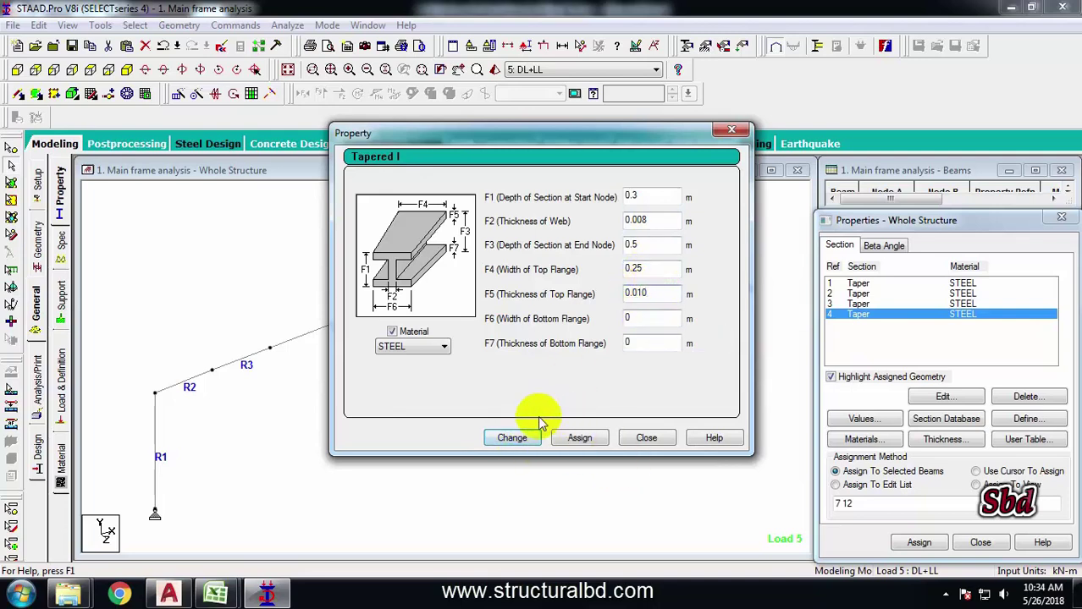
pyautogui.click(521, 439)
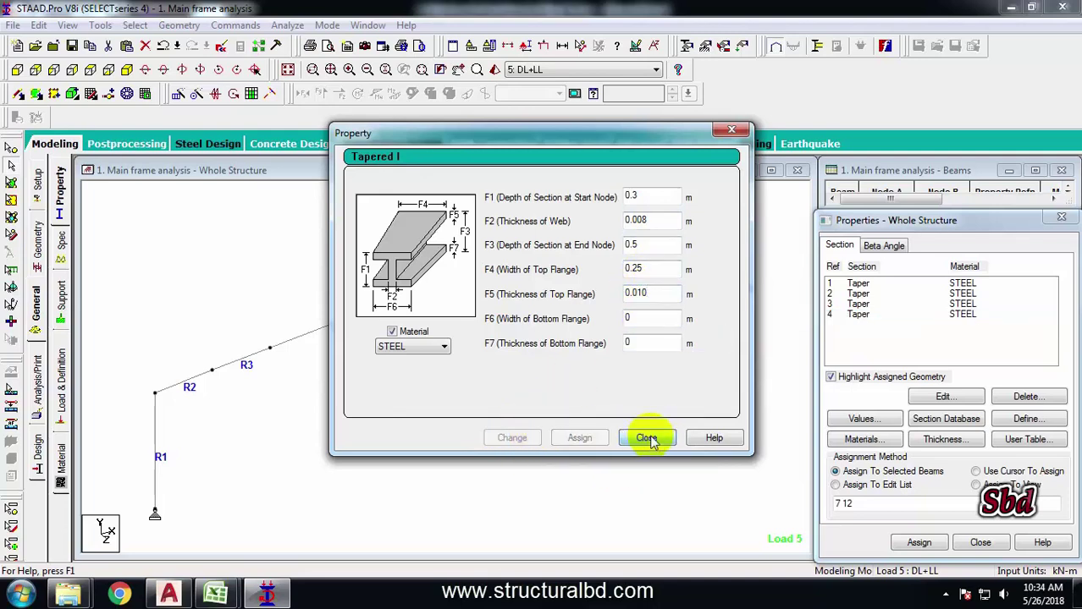
pyautogui.click(647, 438)
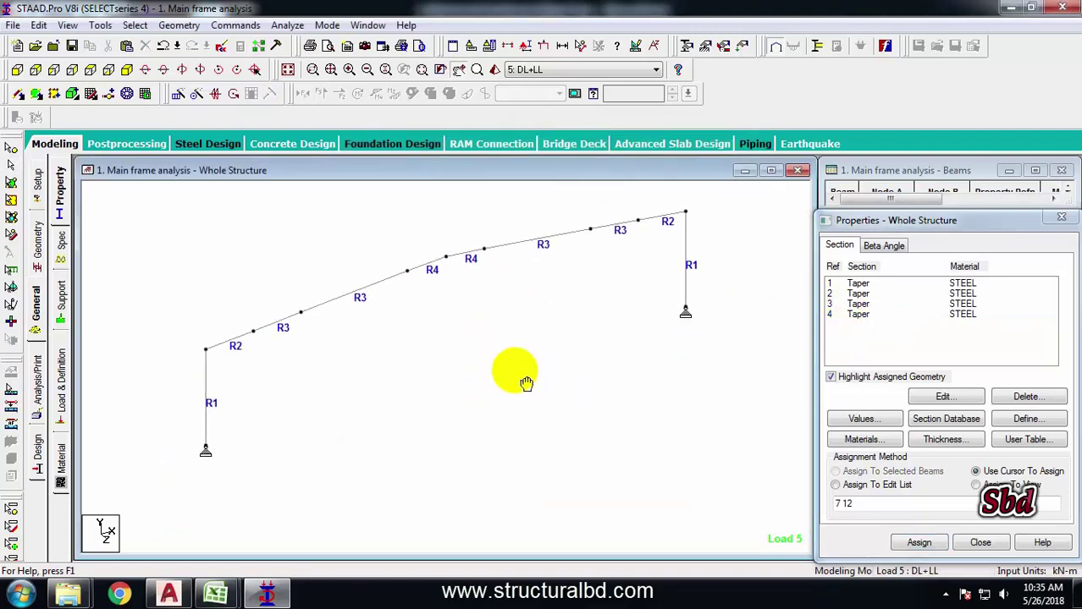
# Step: Rerun the analysis and design with the revised sections, and go to the post-processing mode with all load cases accepted
pyautogui.click(290, 26)
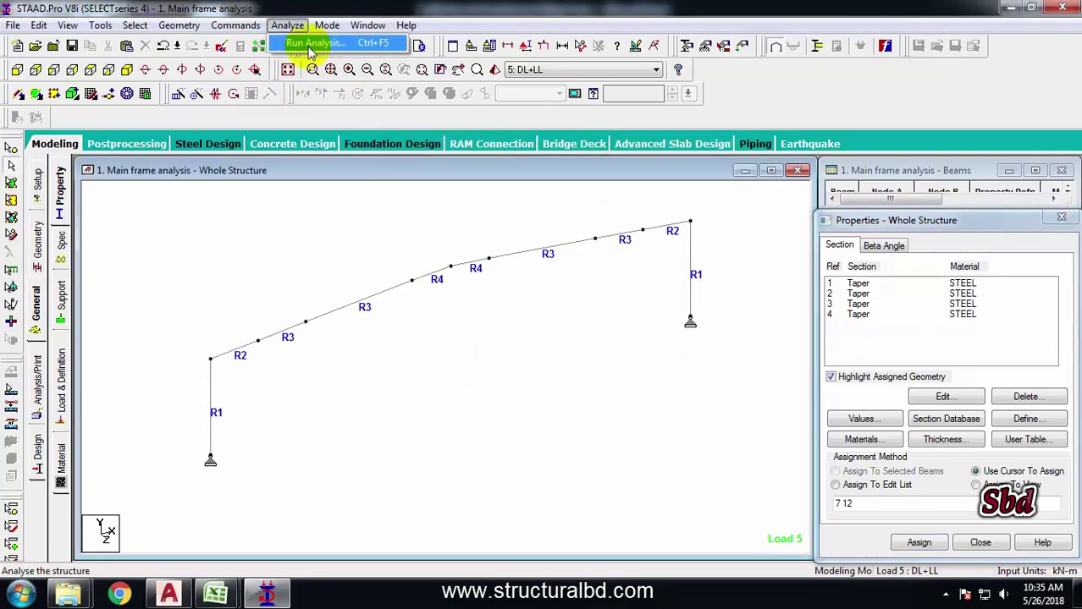
pyautogui.click(294, 41)
pyautogui.click(444, 319)
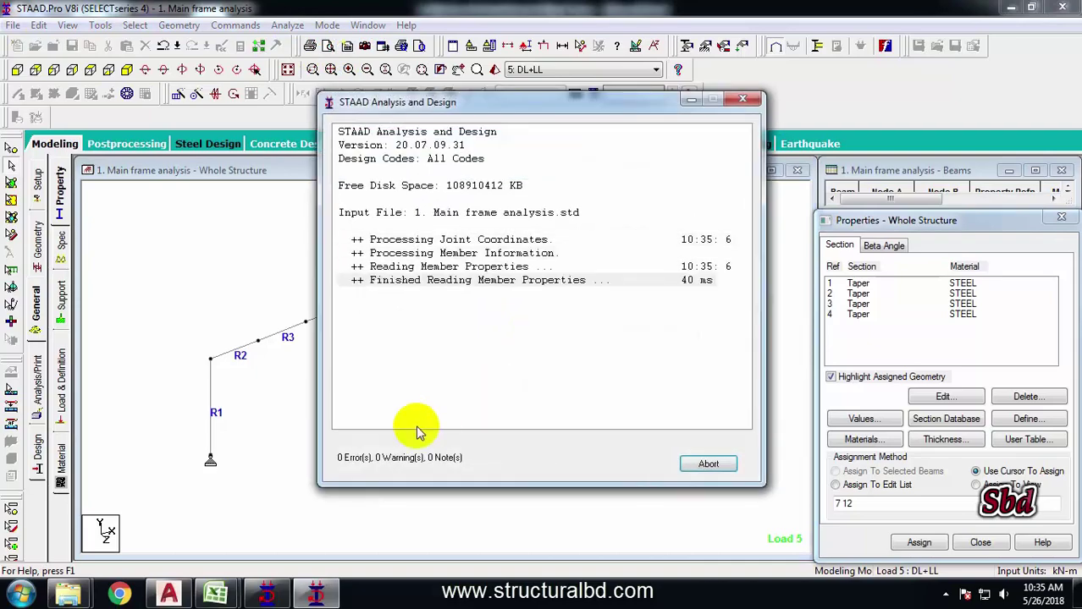
pyautogui.click(381, 455)
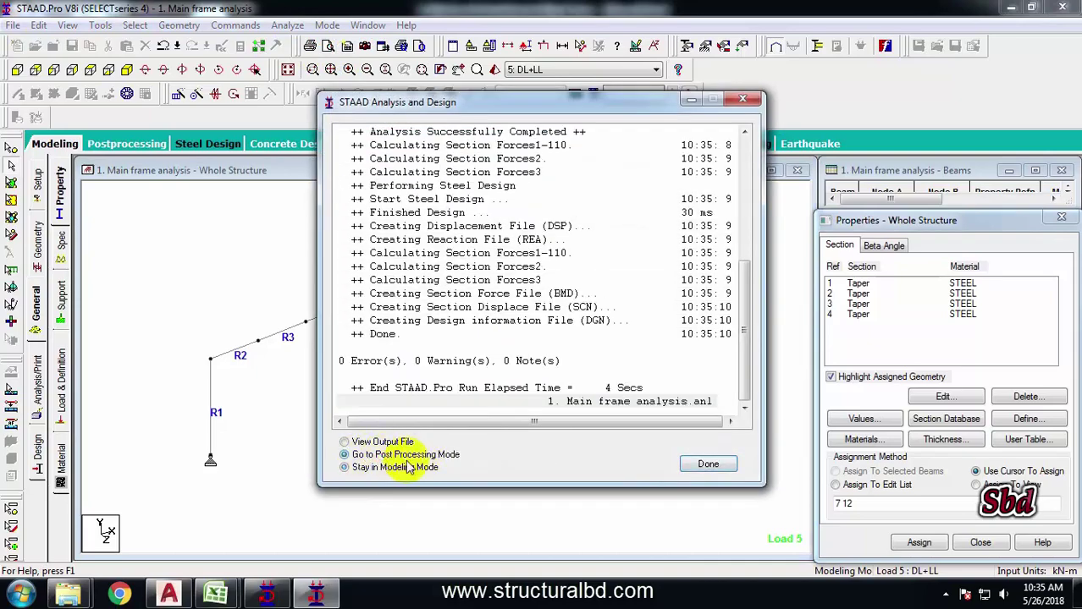
pyautogui.click(703, 465)
pyautogui.click(567, 418)
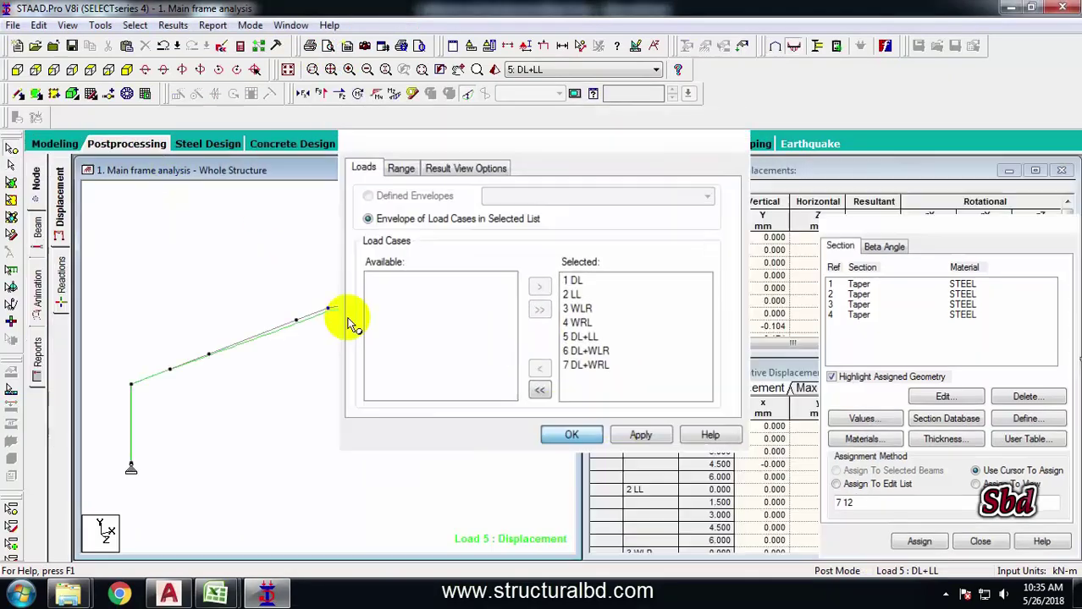
# Step: Check the new unity ratios of the columns and rafters in the beam results
pyautogui.click(37, 233)
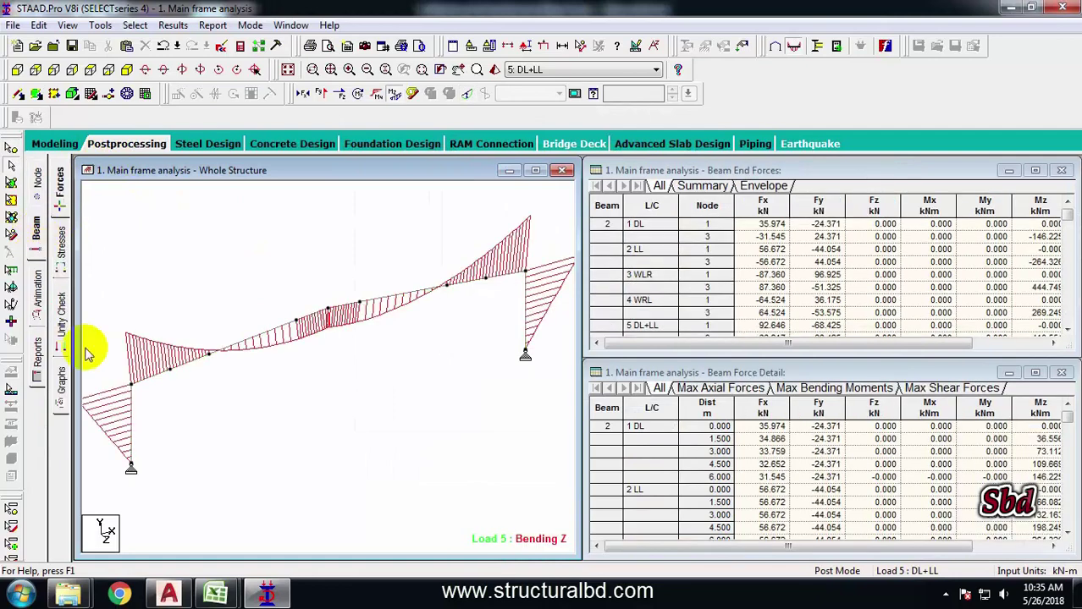
pyautogui.click(62, 315)
pyautogui.scroll(5, 212, 391)
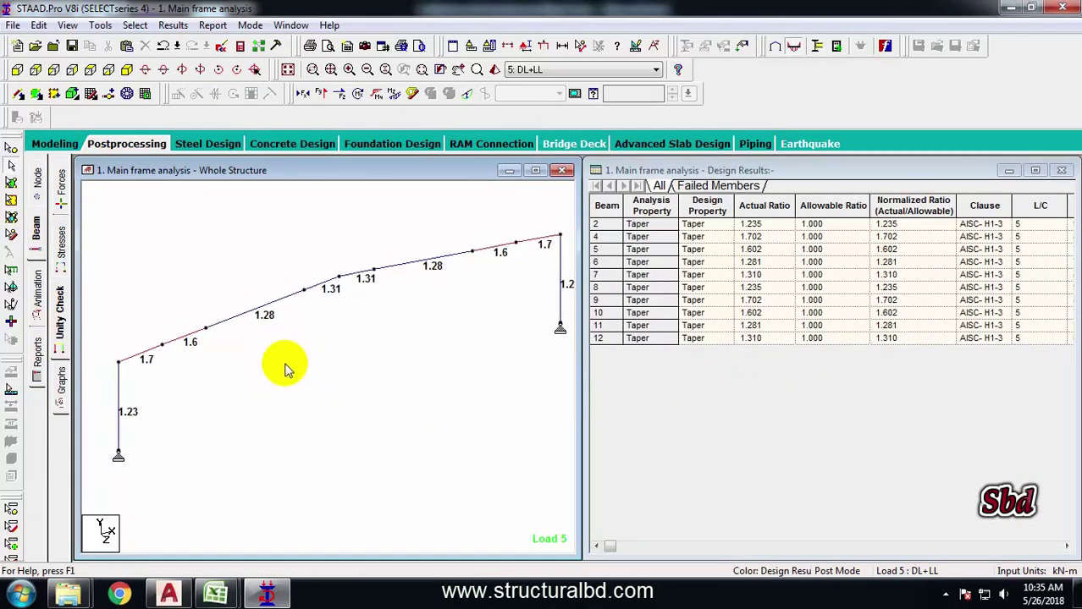
pyautogui.scroll(-2, 302, 338)
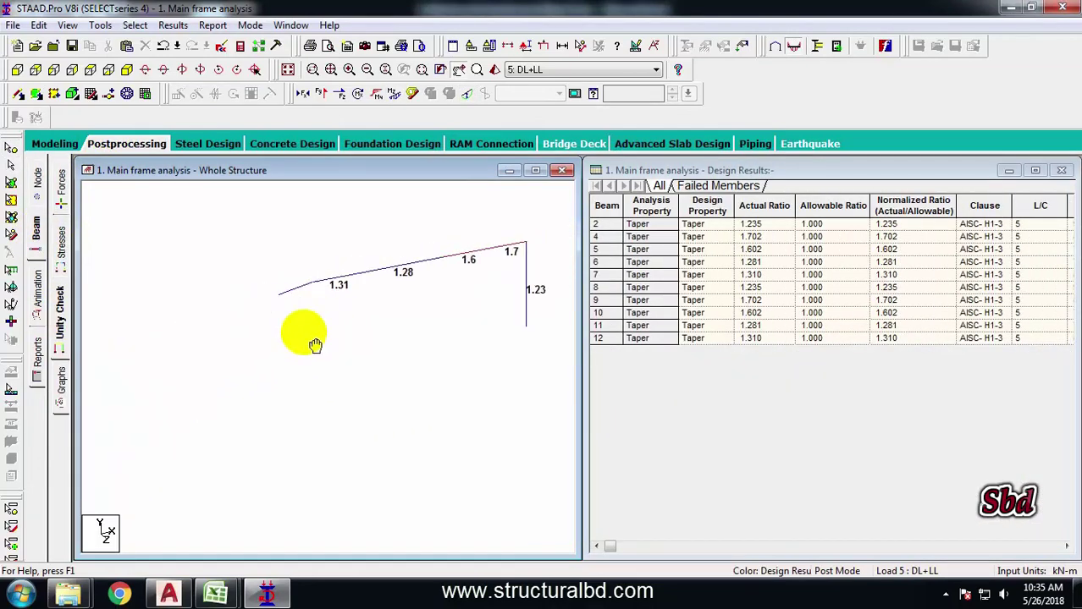
pyautogui.scroll(2, 309, 329)
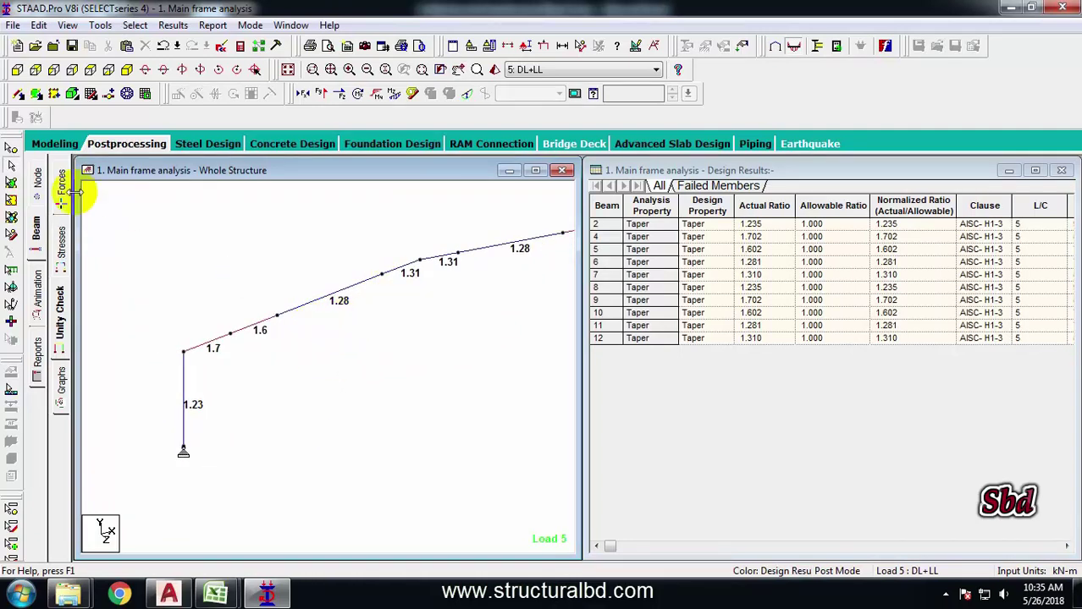
# Step: Return to modeling mode and change column taper section R1 to a 0.35 m start depth and a 0.70 m end depth
pyautogui.click(52, 146)
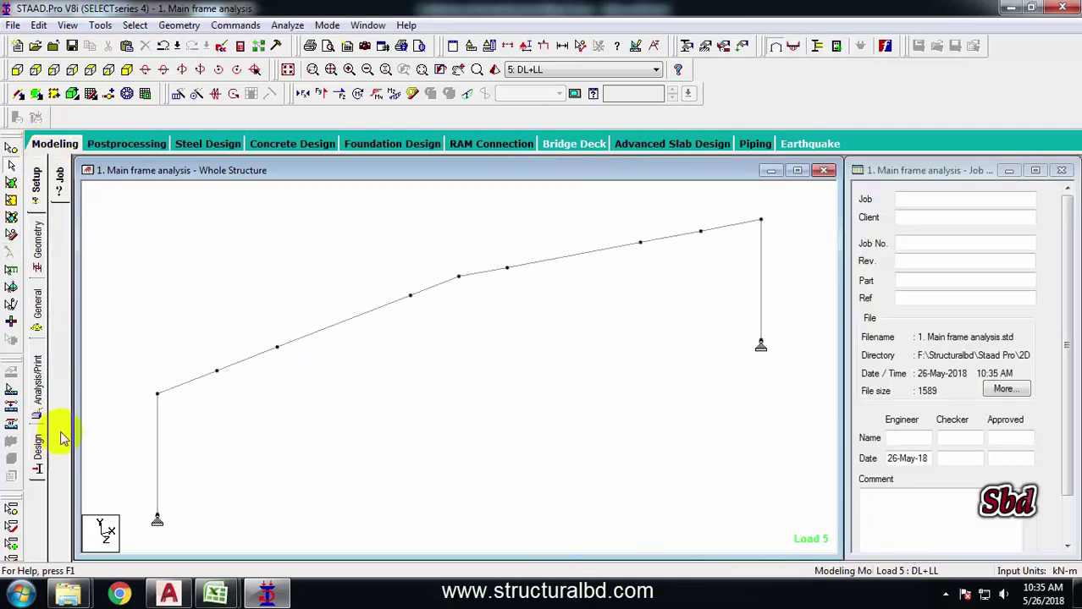
pyautogui.click(37, 303)
pyautogui.doubleClick(858, 284)
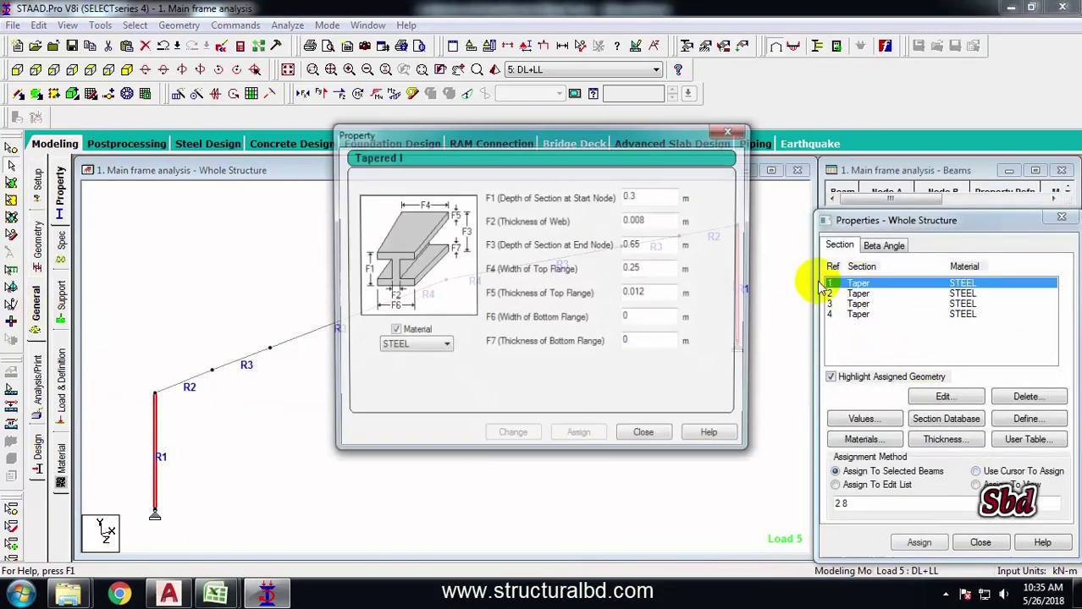
pyautogui.click(646, 194)
pyautogui.write('5')
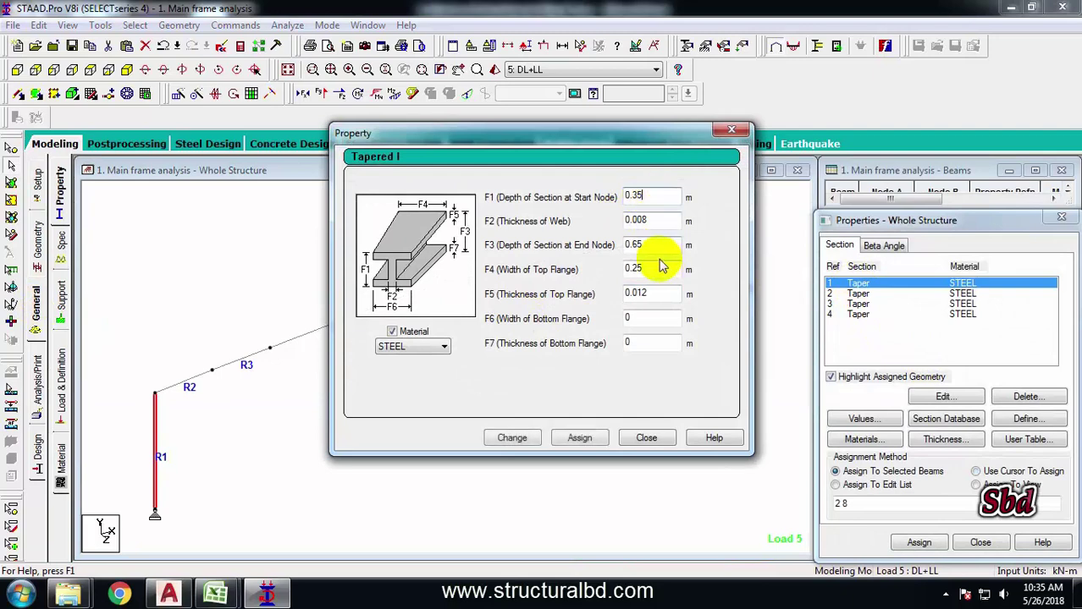
pyautogui.click(651, 245)
pyautogui.write('8')
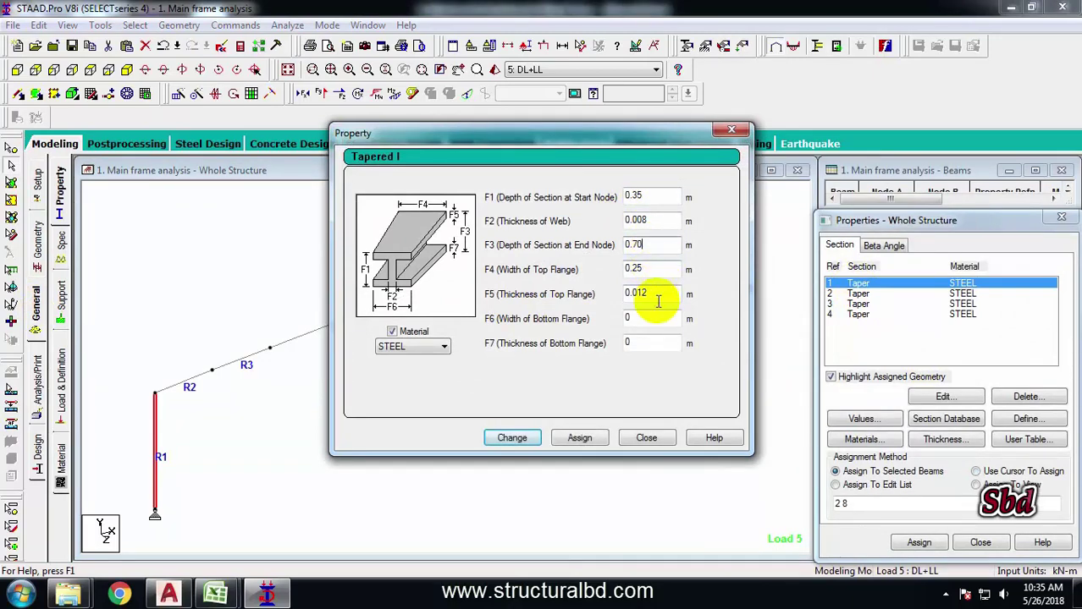
pyautogui.click(512, 438)
# Step: Change rafter taper section R2 to a 0.70 m start depth and a 0.35 m end depth
pyautogui.doubleClick(872, 293)
pyautogui.click(647, 195)
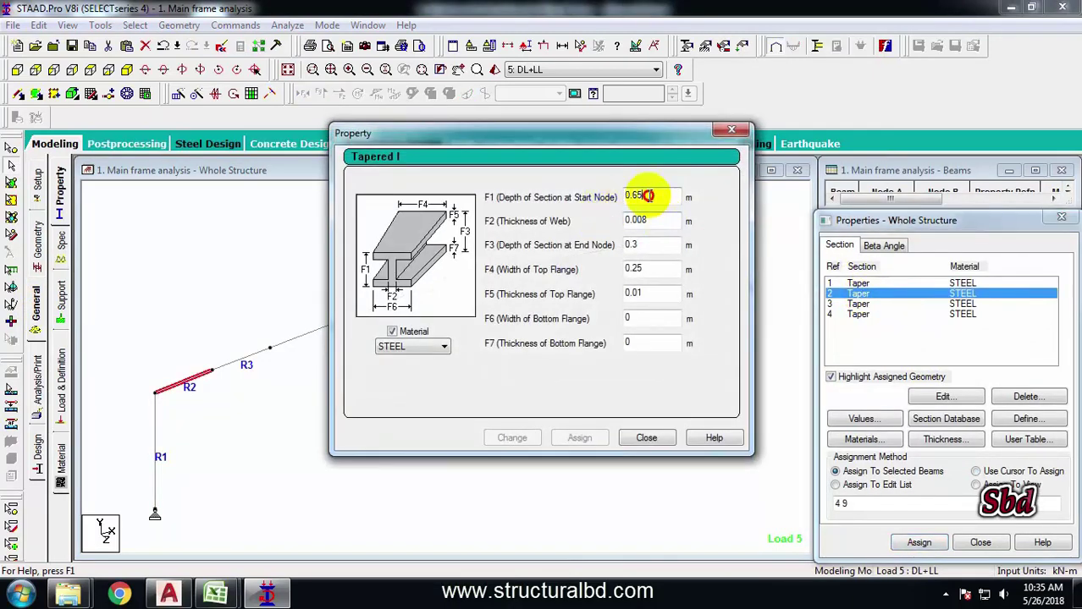
pyautogui.press('BackSpace')
pyautogui.write('70')
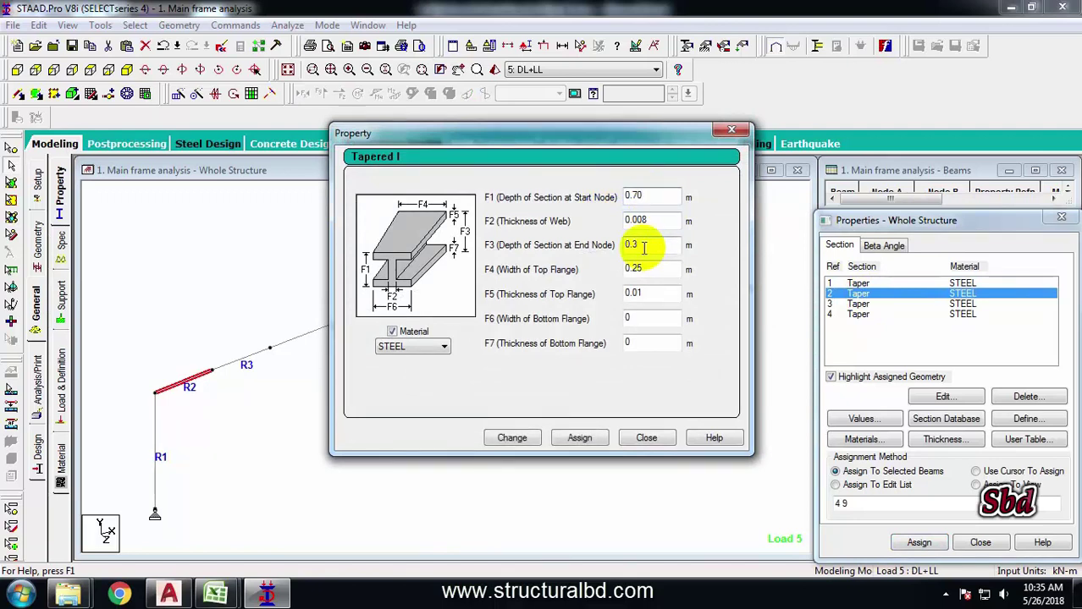
pyautogui.click(643, 245)
pyautogui.write('5')
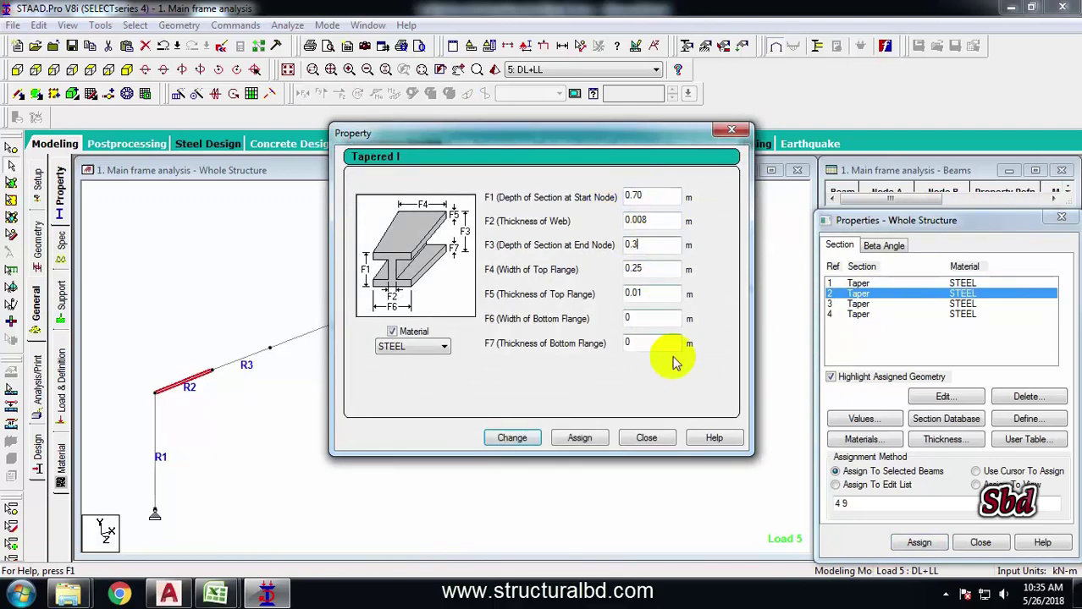
pyautogui.click(511, 438)
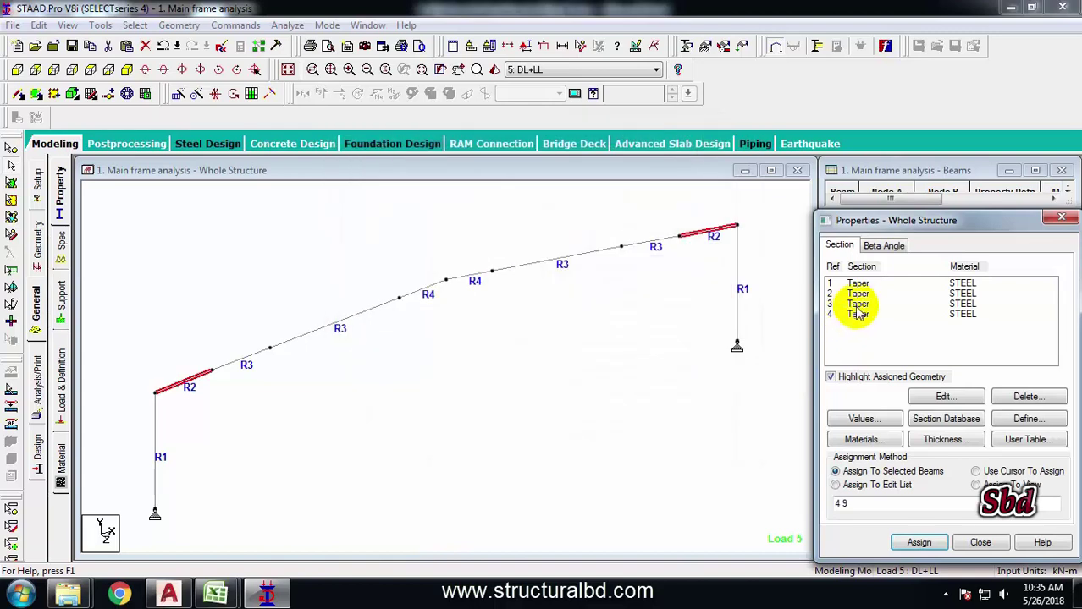
# Step: Change rafter taper section R3 to a 0.35 m depth at both the start and end nodes
pyautogui.doubleClick(858, 304)
pyautogui.click(645, 195)
pyautogui.write('0.35')
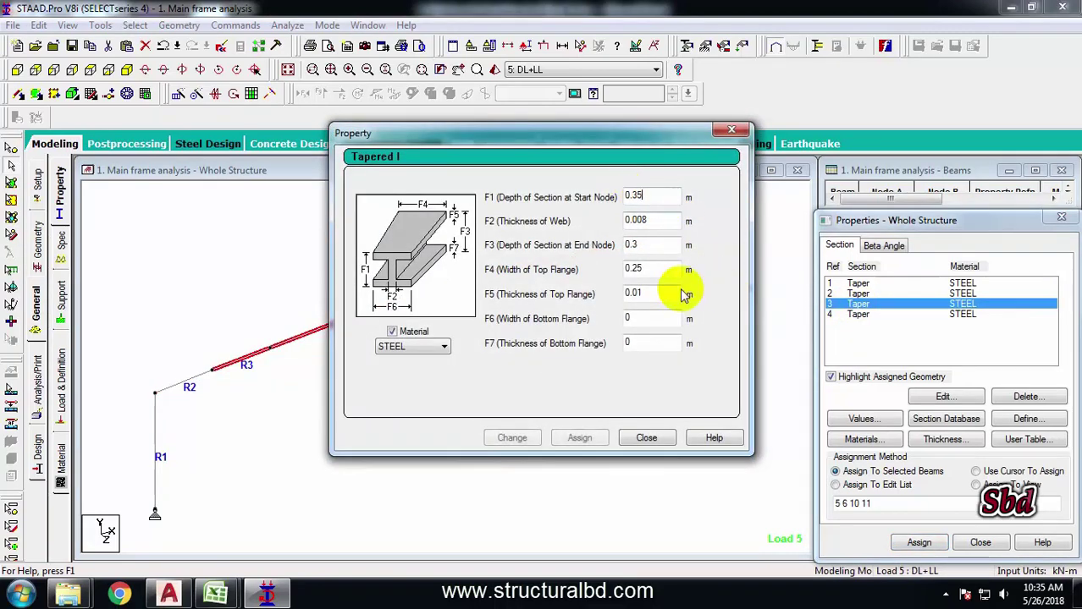
pyautogui.click(639, 245)
pyautogui.write('5')
pyautogui.click(580, 439)
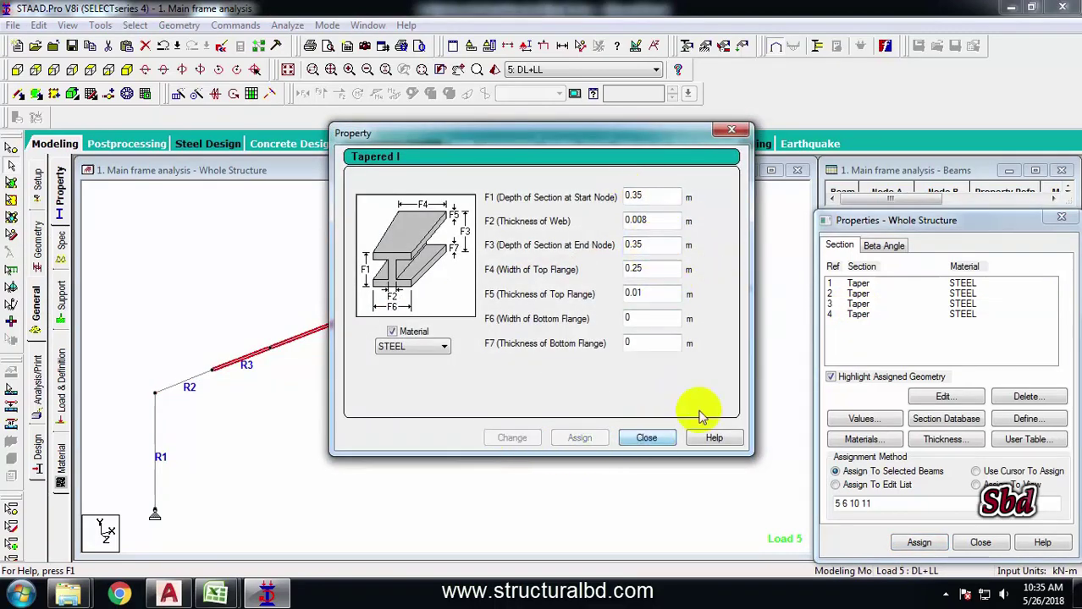
# Step: Change ridge taper section R4 to a 0.35 m start depth and a 0.55 m end depth
pyautogui.doubleClick(858, 314)
pyautogui.click(650, 193)
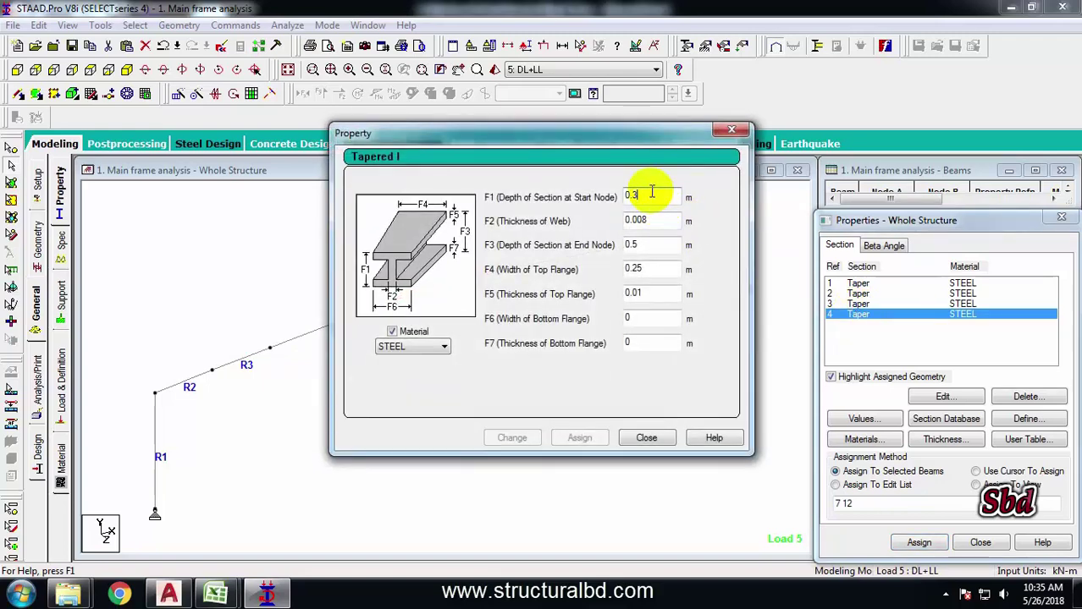
pyautogui.write('55')
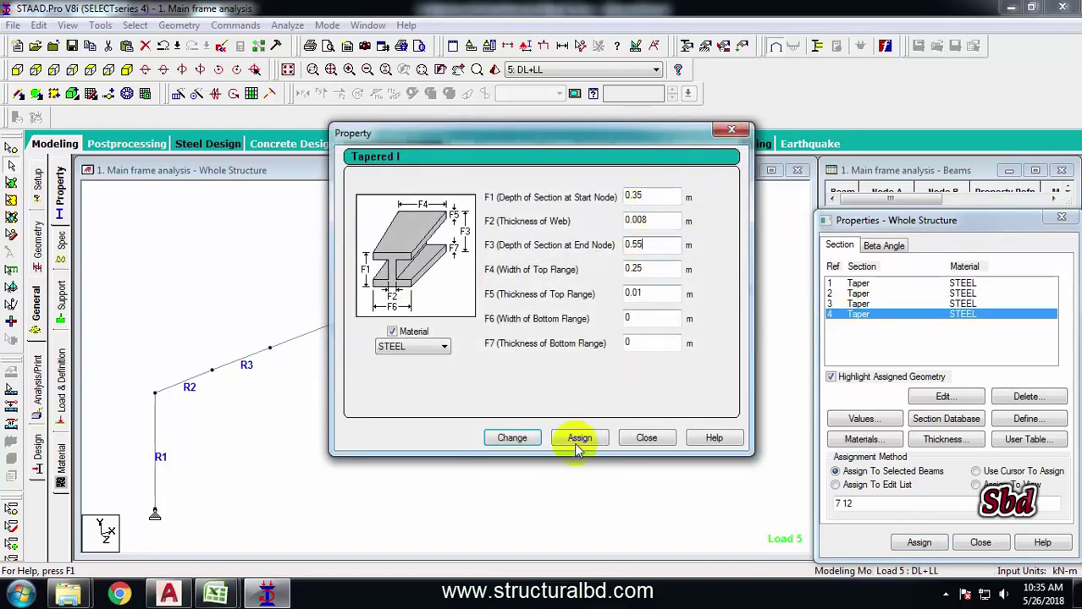
pyautogui.click(512, 437)
pyautogui.click(645, 438)
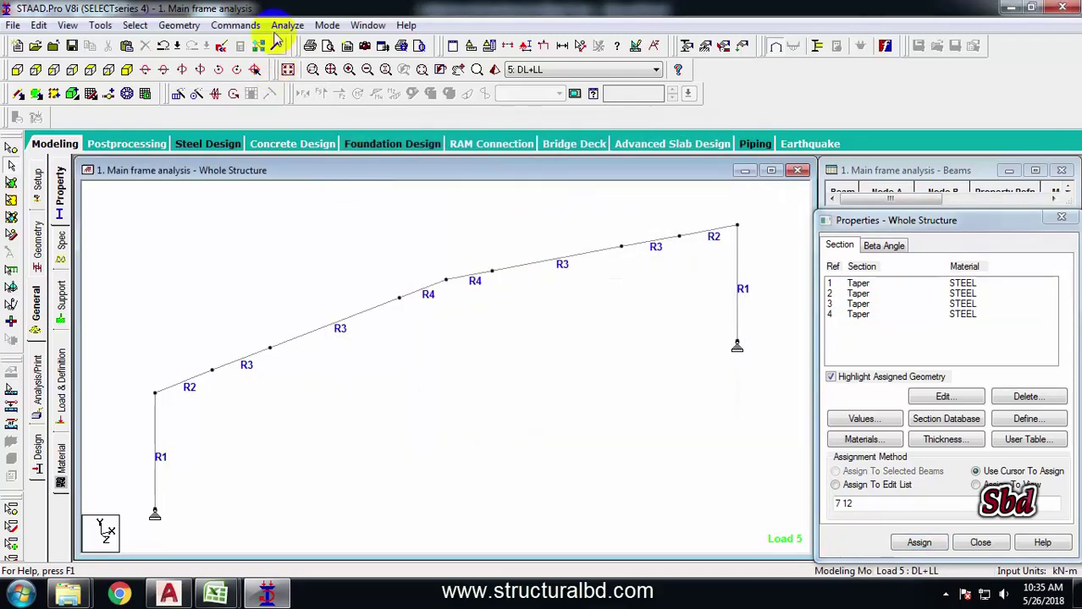
# Step: Save and rerun the analysis with the deeper sections, and enter post-processing mode with all load cases accepted
pyautogui.click(287, 24)
pyautogui.click(330, 37)
pyautogui.click(446, 317)
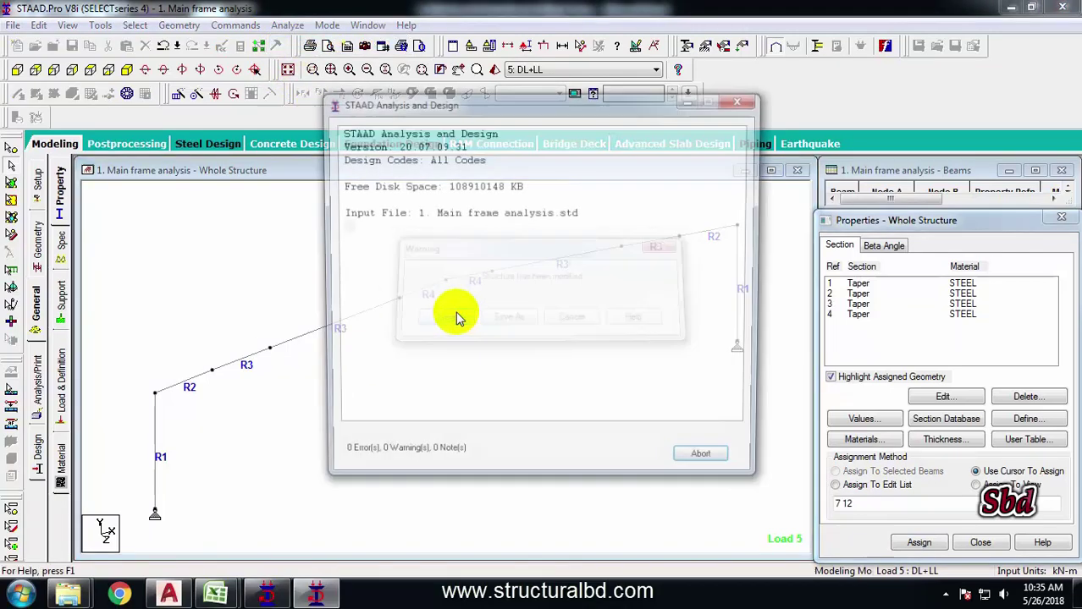
pyautogui.click(708, 467)
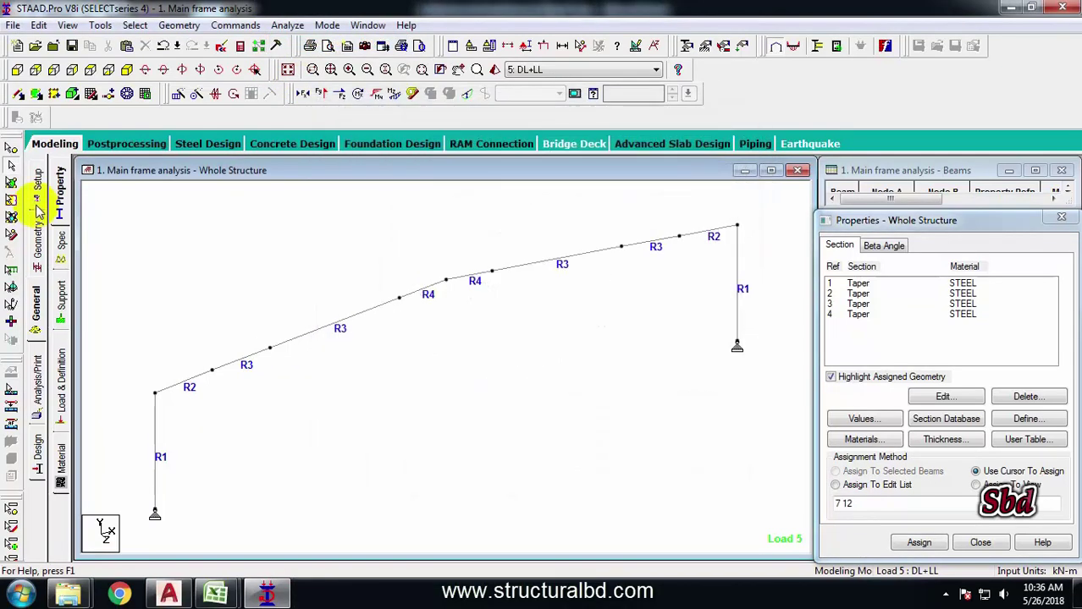
pyautogui.click(131, 145)
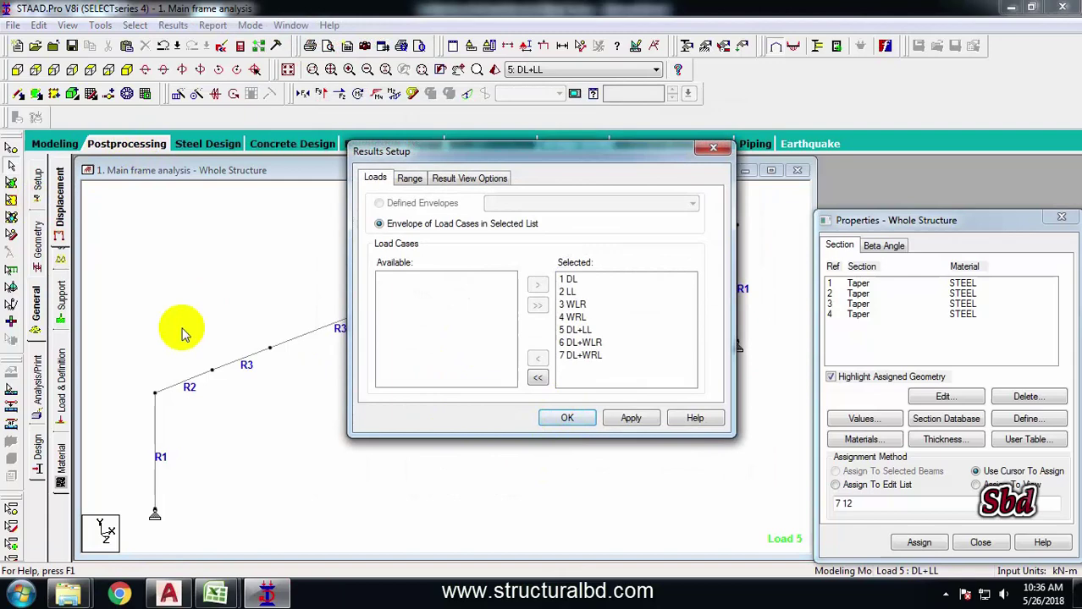
pyautogui.click(566, 417)
# Step: Examine the unity check ratios of all columns and rafters in the beam results
pyautogui.click(36, 227)
pyautogui.click(60, 312)
pyautogui.scroll(3, 242, 374)
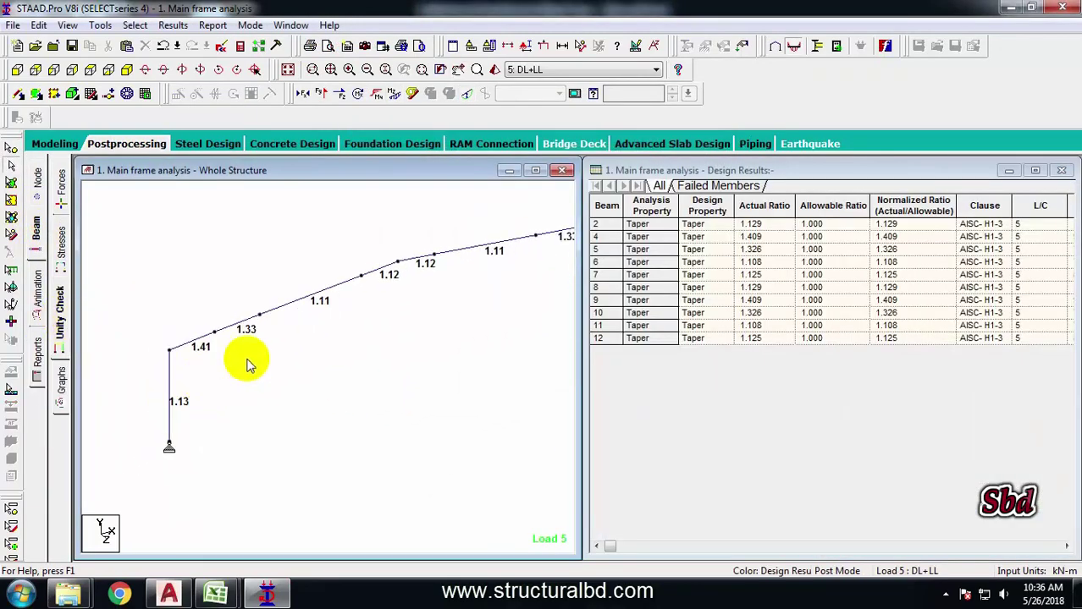
pyautogui.scroll(-1, 244, 362)
pyautogui.scroll(1, 260, 357)
pyautogui.scroll(-1, 254, 325)
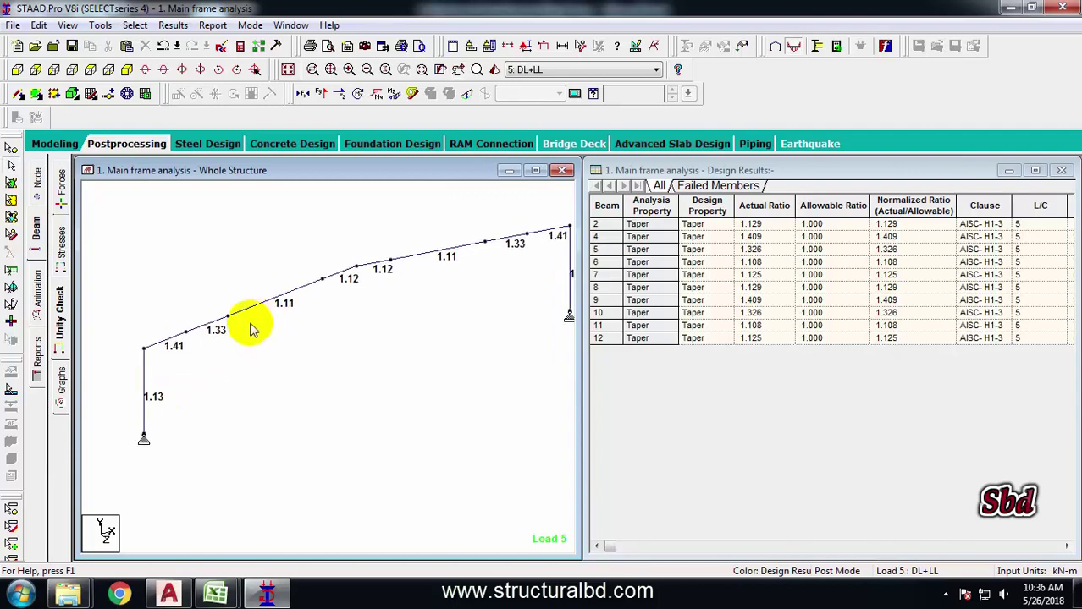
pyautogui.scroll(1, 502, 303)
pyautogui.scroll(-1, 321, 357)
pyautogui.scroll(1, 493, 309)
pyautogui.scroll(-1, 370, 358)
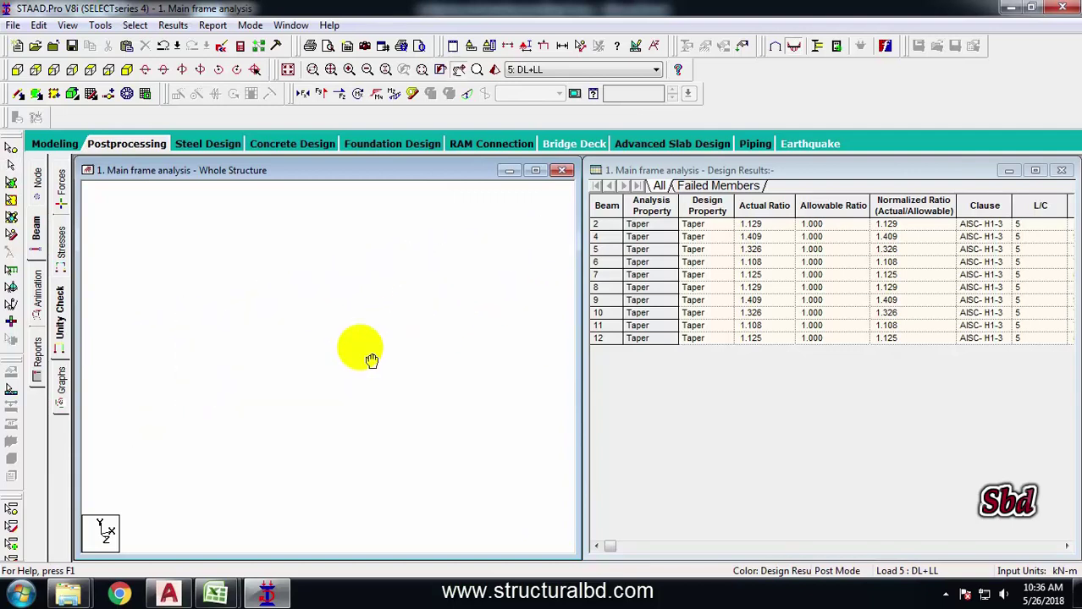
pyautogui.scroll(1, 301, 391)
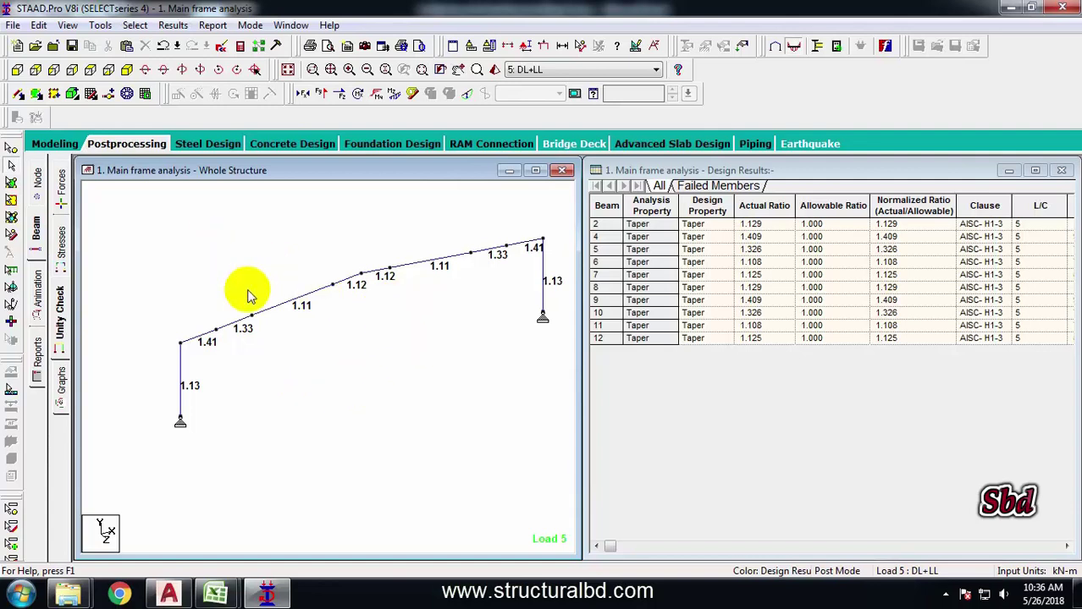
# Step: Compare the frame's deflected shape under load cases DL+WLR and DL+LL, ending on DL+LL
pyautogui.click(473, 95)
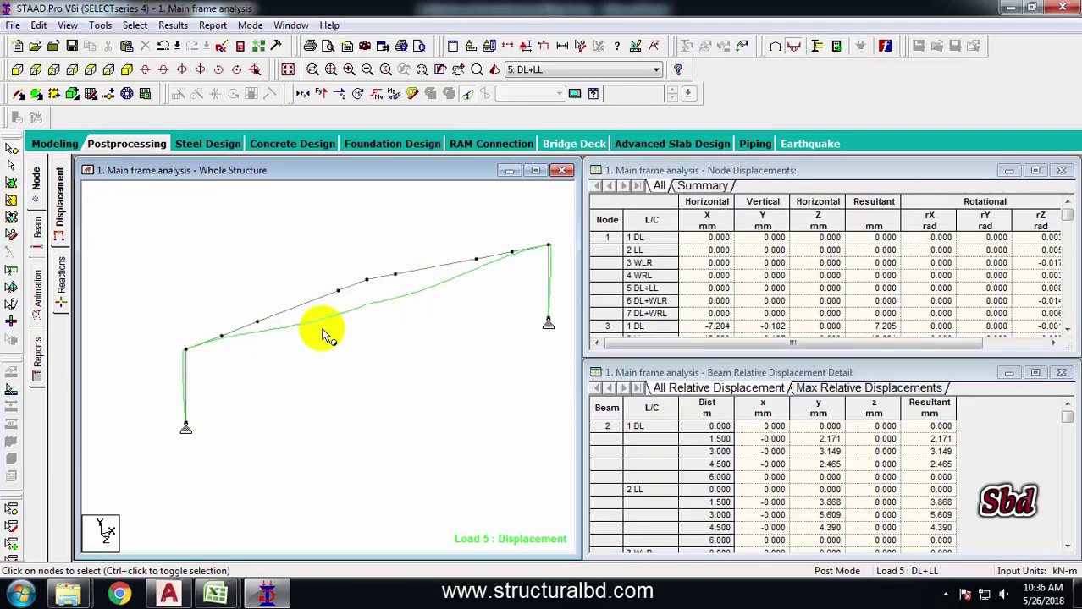
pyautogui.moveTo(386, 309); pyautogui.dragTo(362, 289, button='middle')
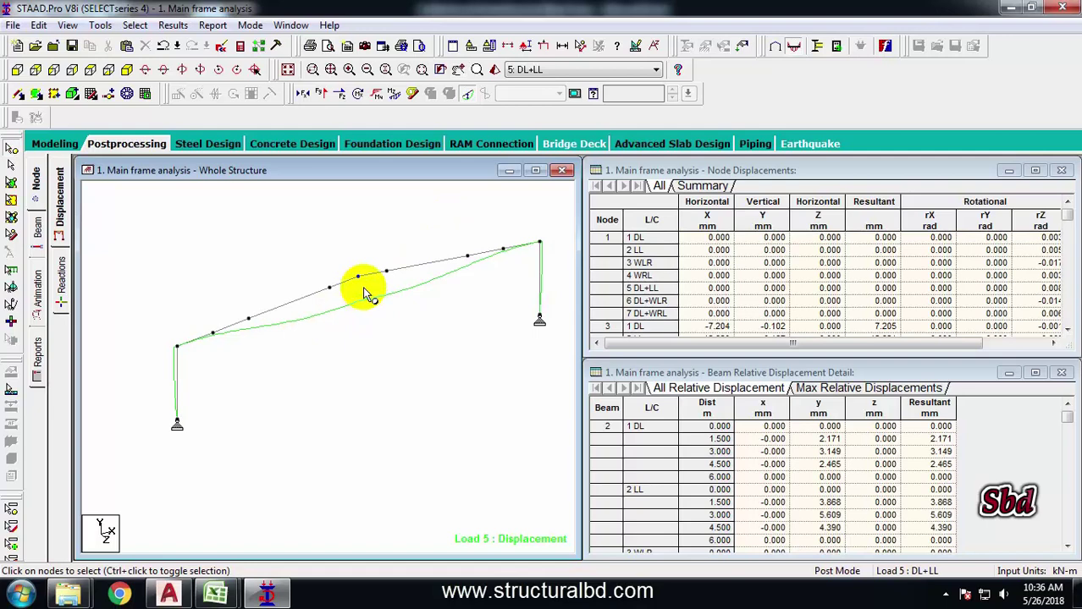
pyautogui.click(550, 70)
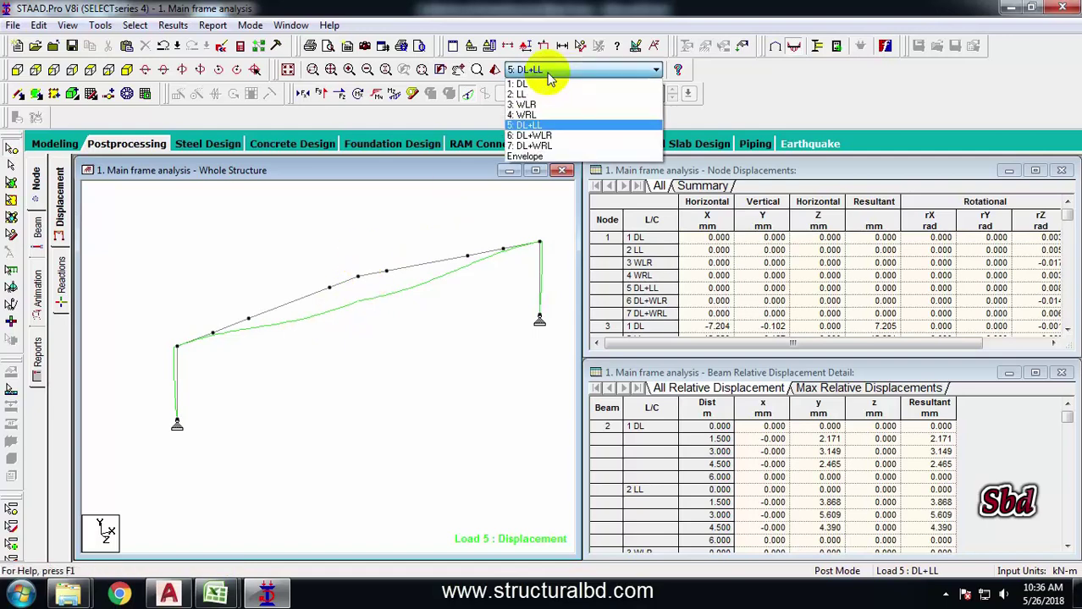
pyautogui.click(550, 137)
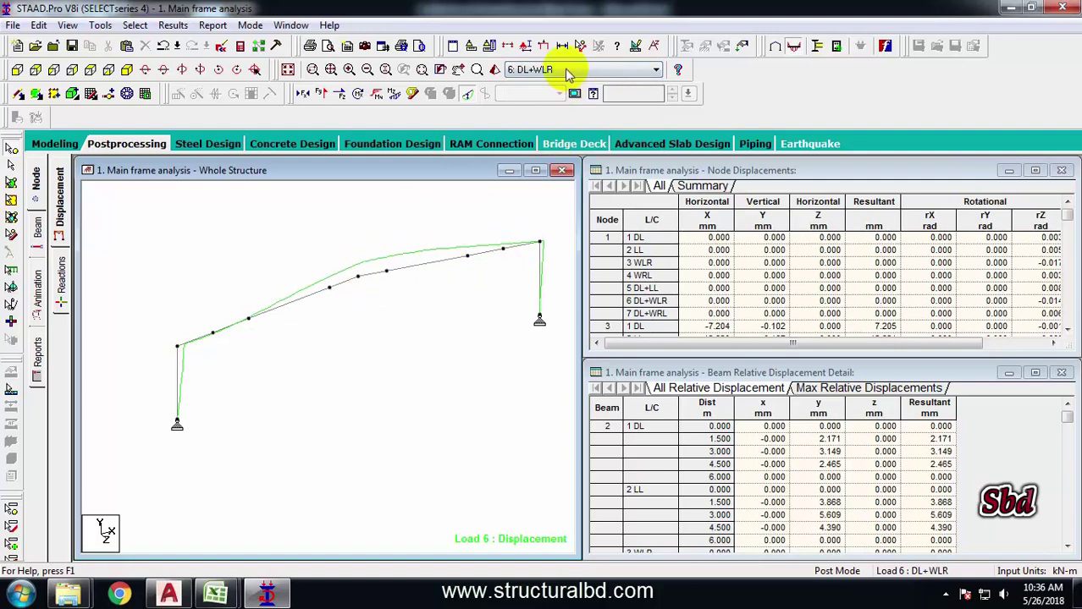
pyautogui.click(572, 69)
pyautogui.click(536, 126)
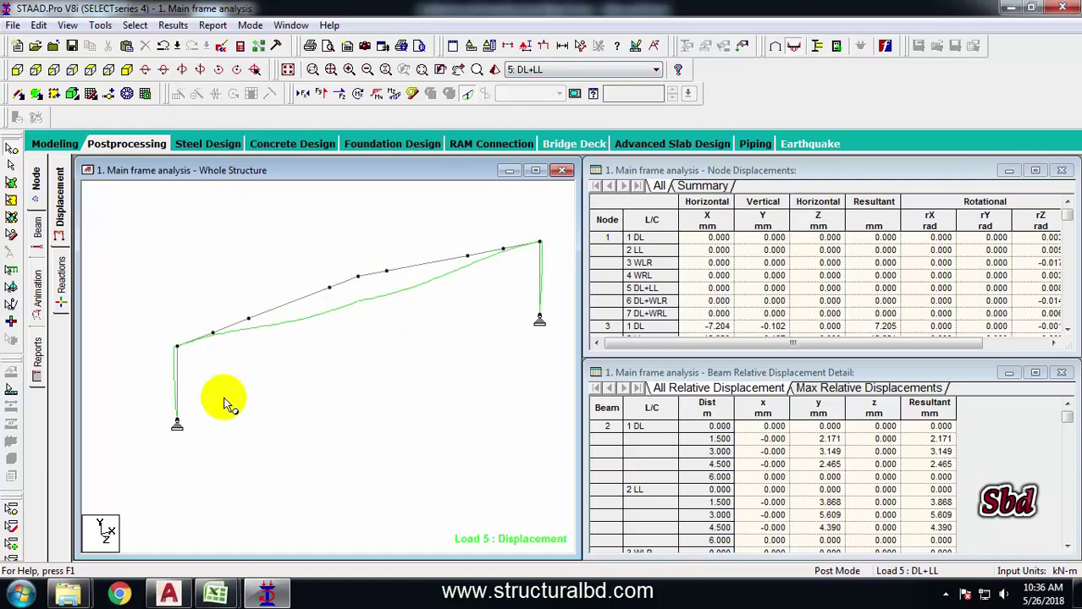
# Step: Annotate the deflected frame with the maximum resultant displacement of each beam
pyautogui.click(176, 26)
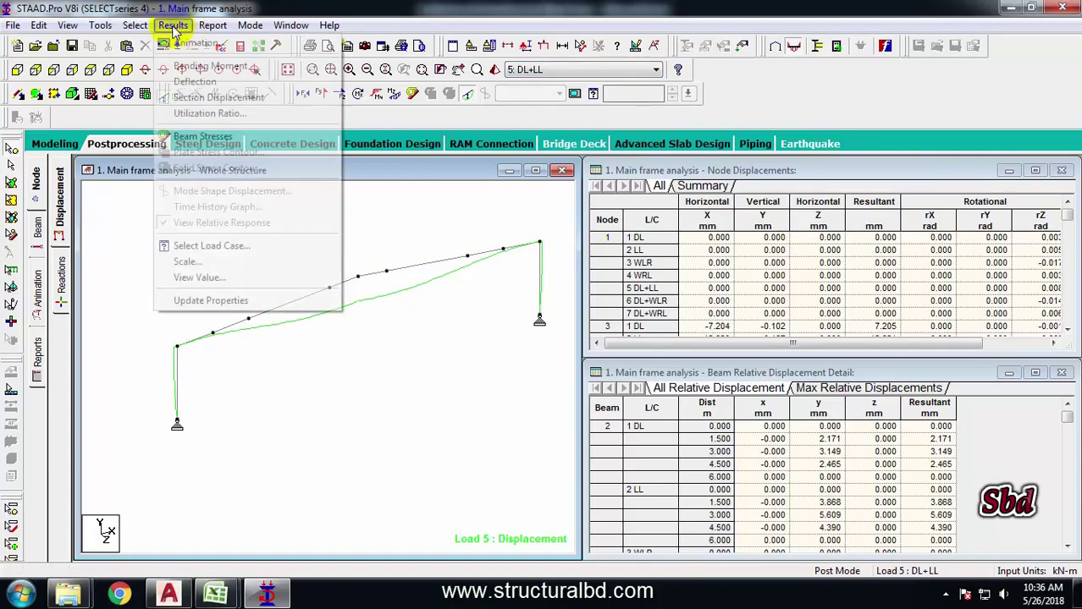
pyautogui.click(215, 277)
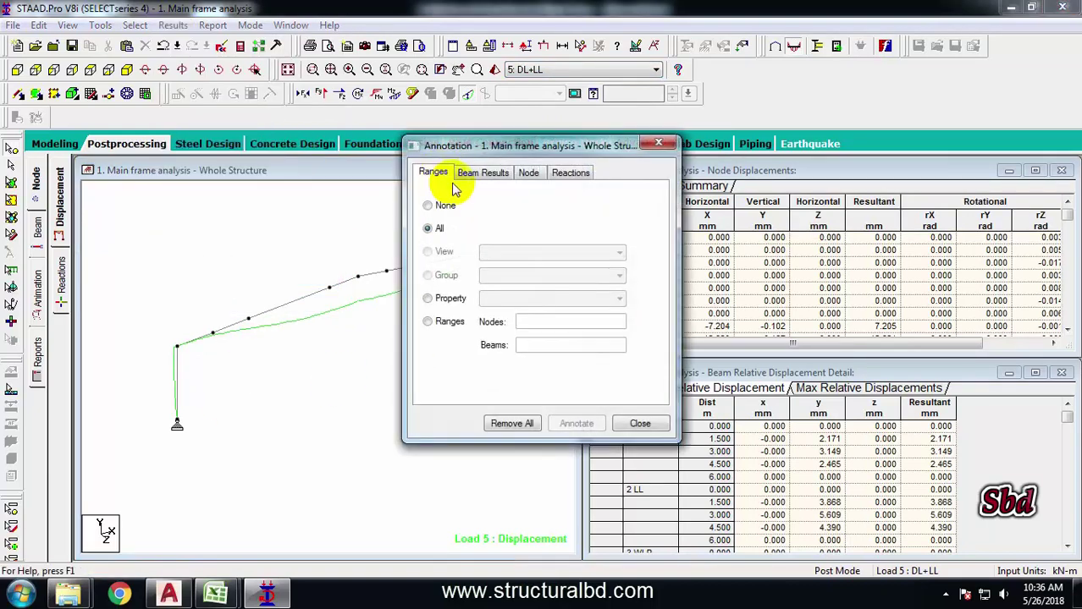
pyautogui.click(487, 173)
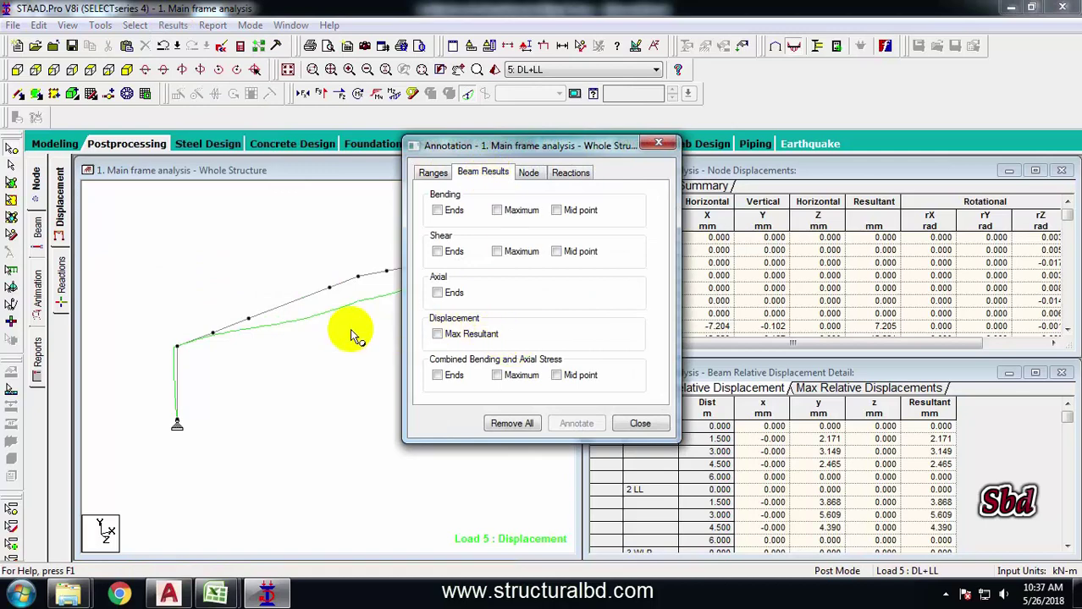
pyautogui.click(436, 334)
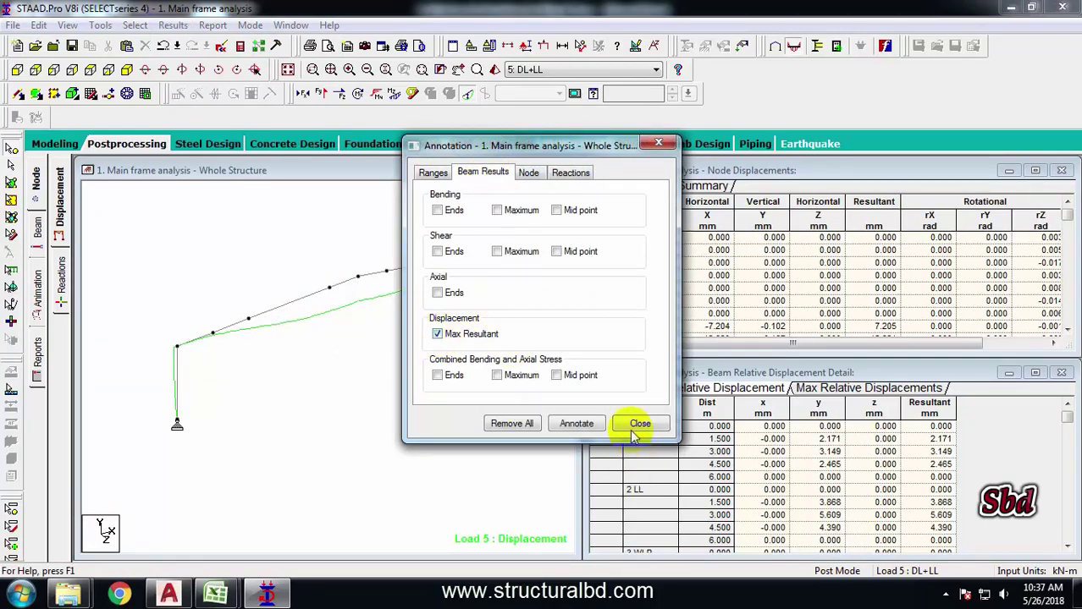
pyautogui.click(576, 423)
pyautogui.click(639, 423)
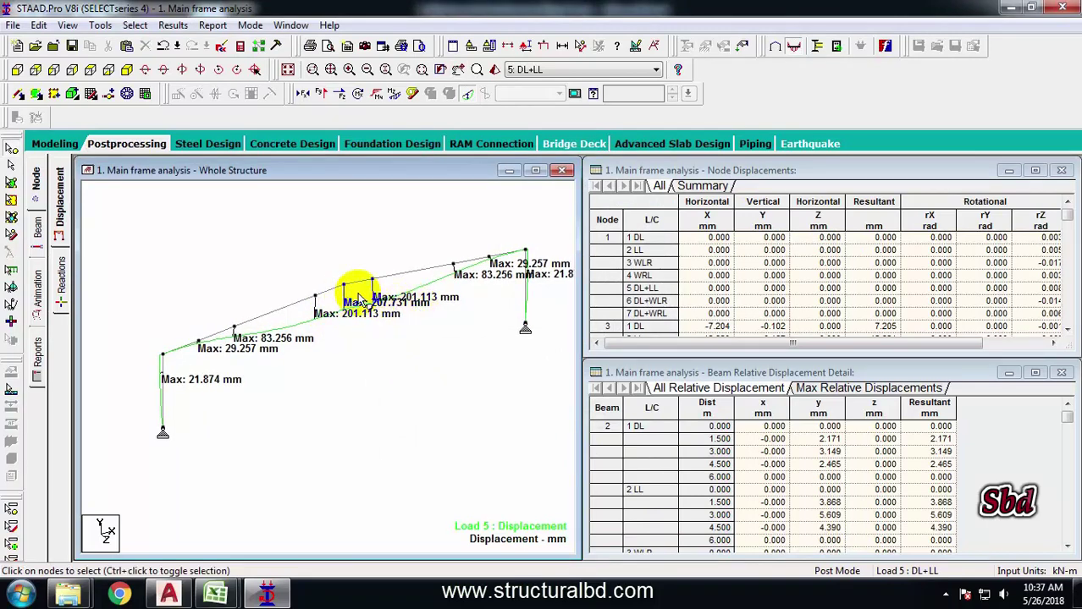
# Step: Calculate the deflection limit as 30076/240 in cell F9 of the Loading workbook in Excel, and return to STAAD.Pro
pyautogui.moveTo(216, 598)
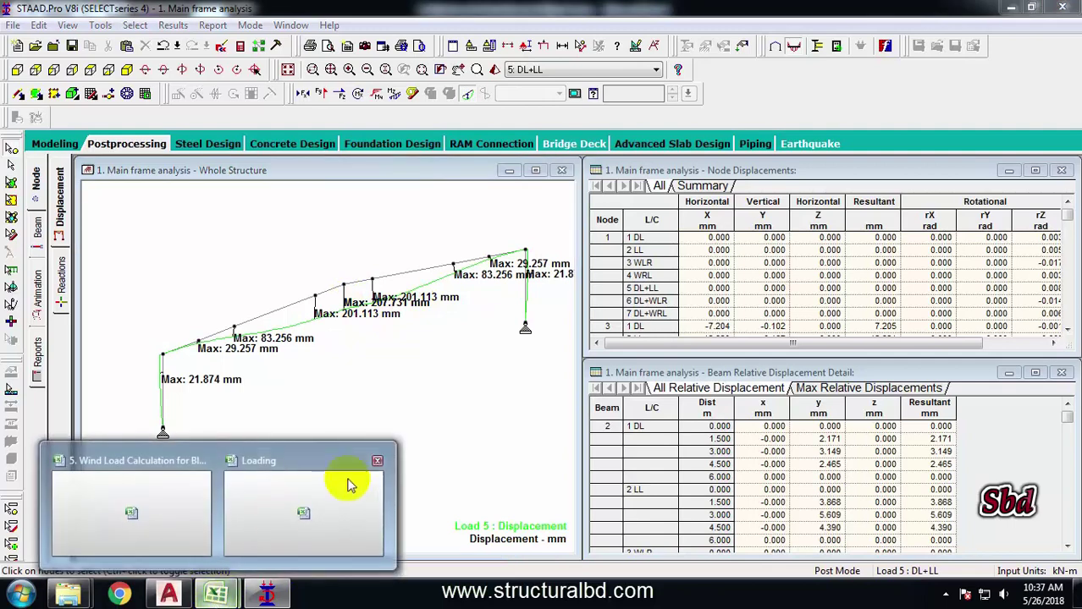
pyautogui.click(350, 483)
pyautogui.write('=')
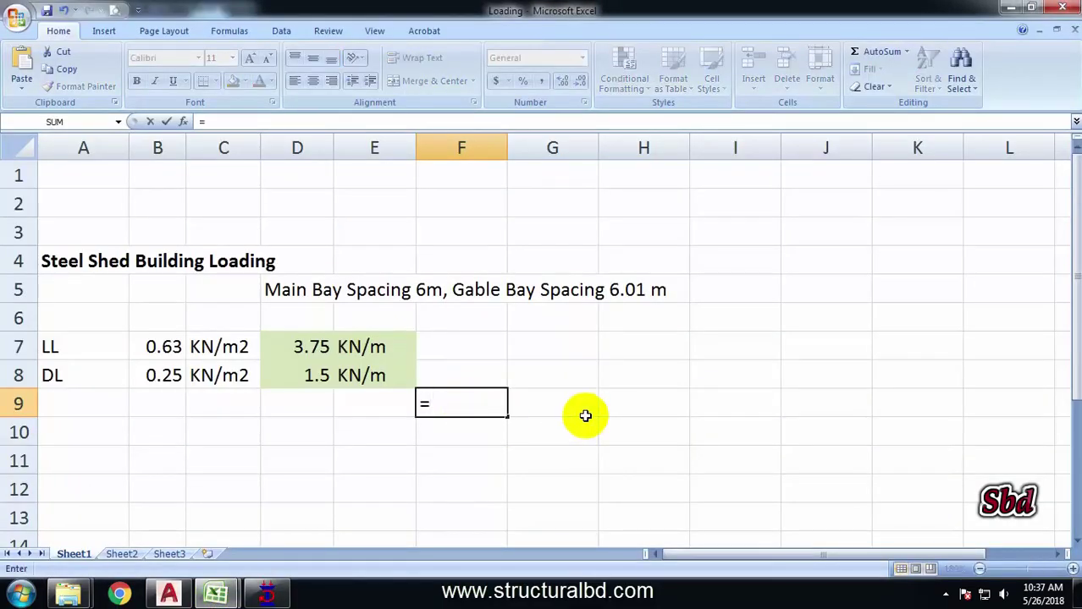
pyautogui.write('300')
pyautogui.press('BackSpace')
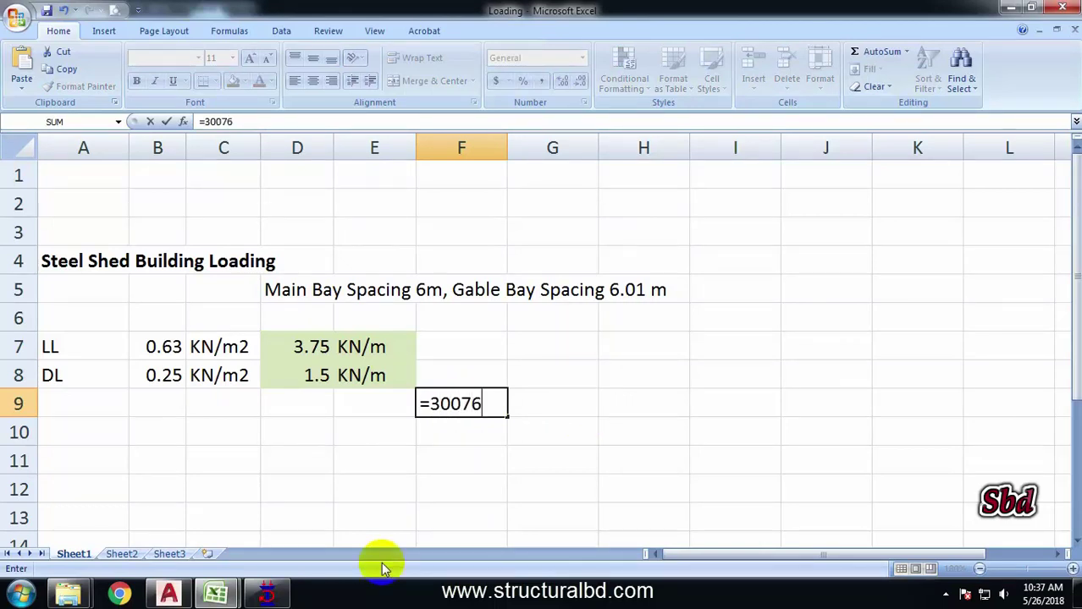
pyautogui.press('Return')
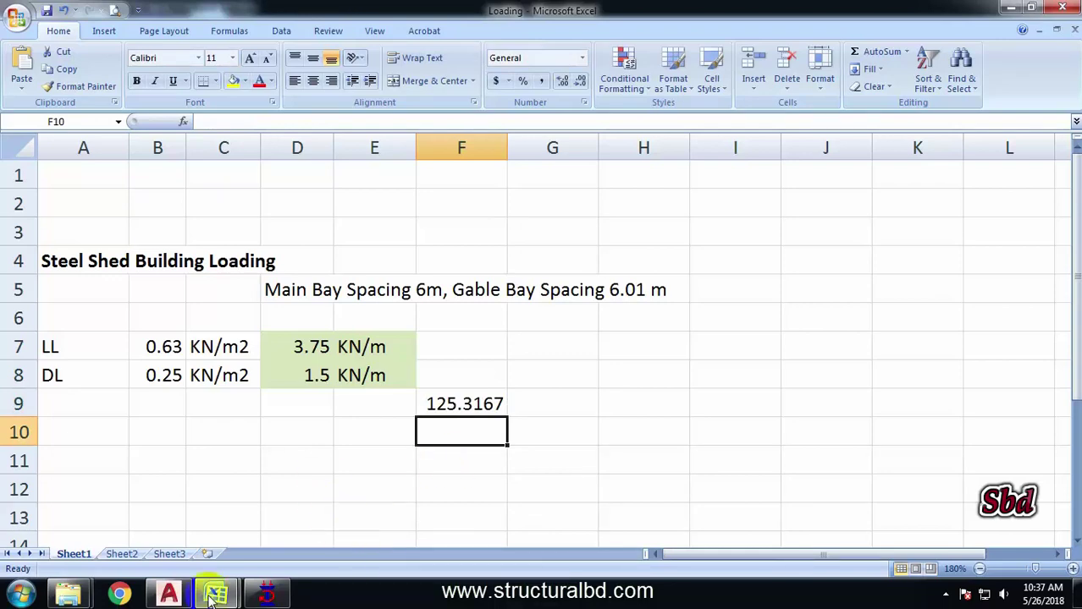
pyautogui.click(266, 591)
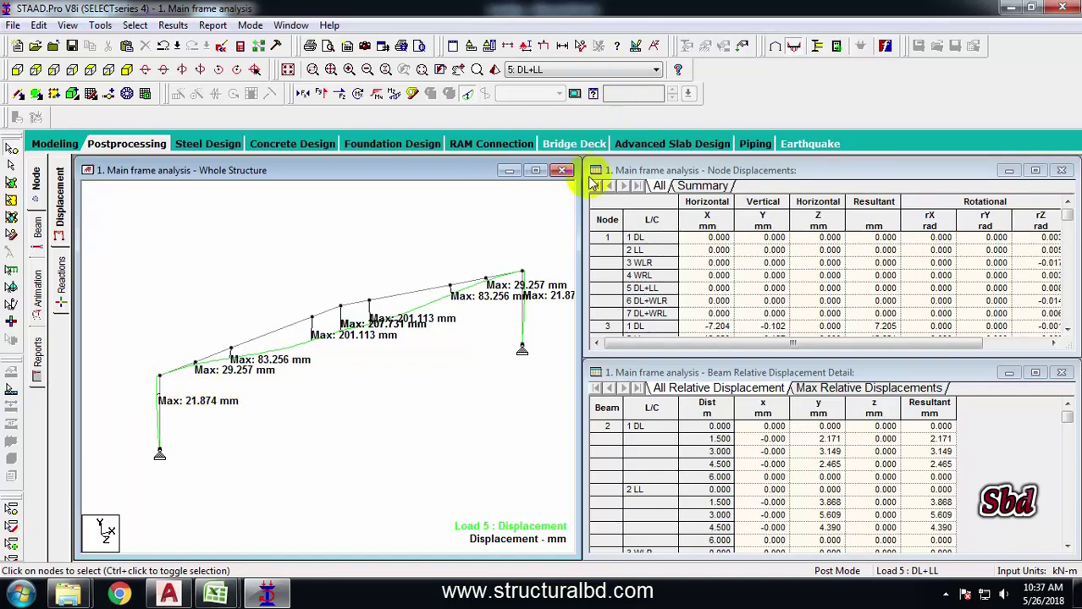
# Step: Examine the frame's annotated maximum displacements under load case 6 DL+WLR
pyautogui.click(621, 69)
pyautogui.click(544, 135)
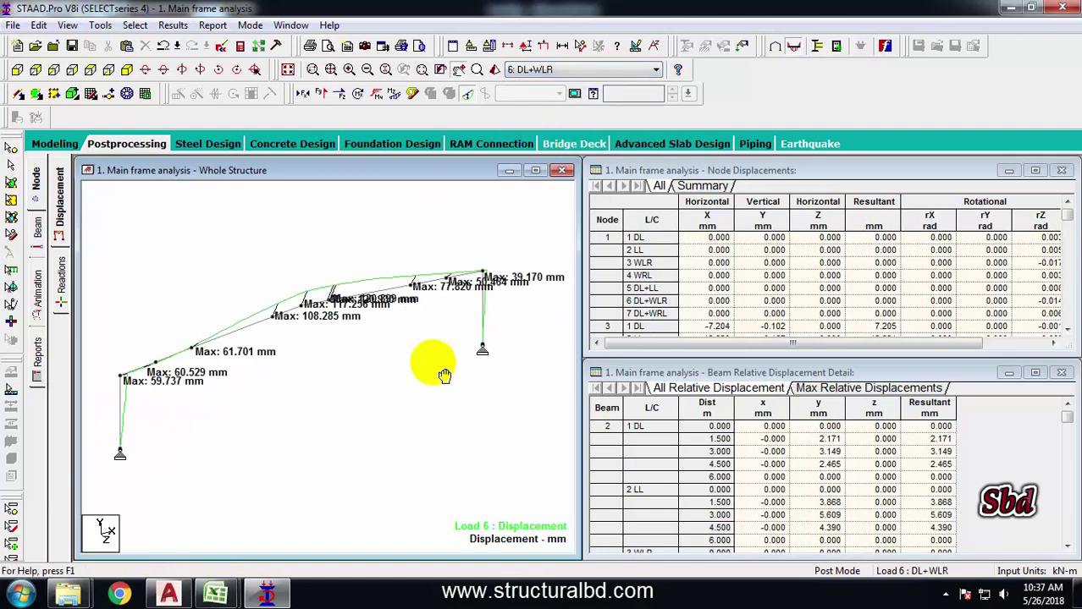
pyautogui.moveTo(311, 378); pyautogui.dragTo(324, 373, button='middle')
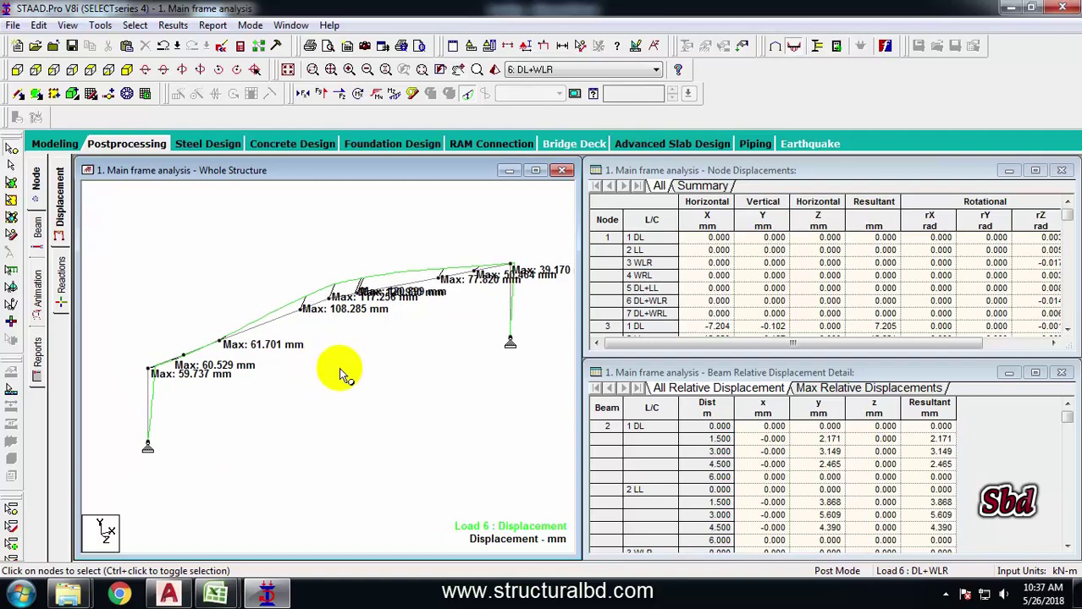
pyautogui.moveTo(305, 293); pyautogui.dragTo(306, 293, button='middle')
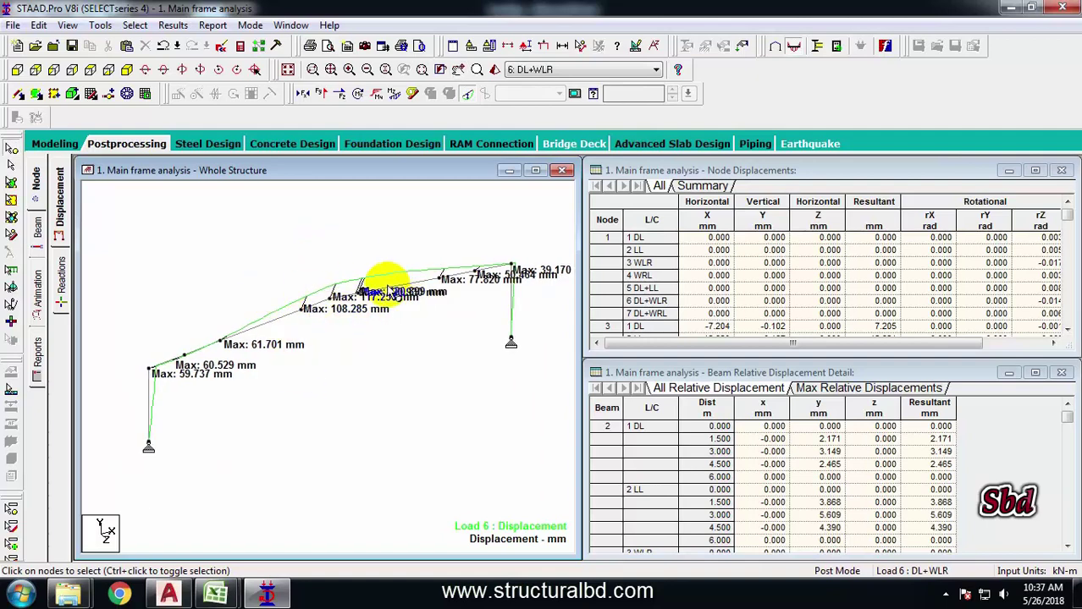
# Step: Hide the frame's deflected shape and display the Bending Z moment diagram instead
pyautogui.click(132, 149)
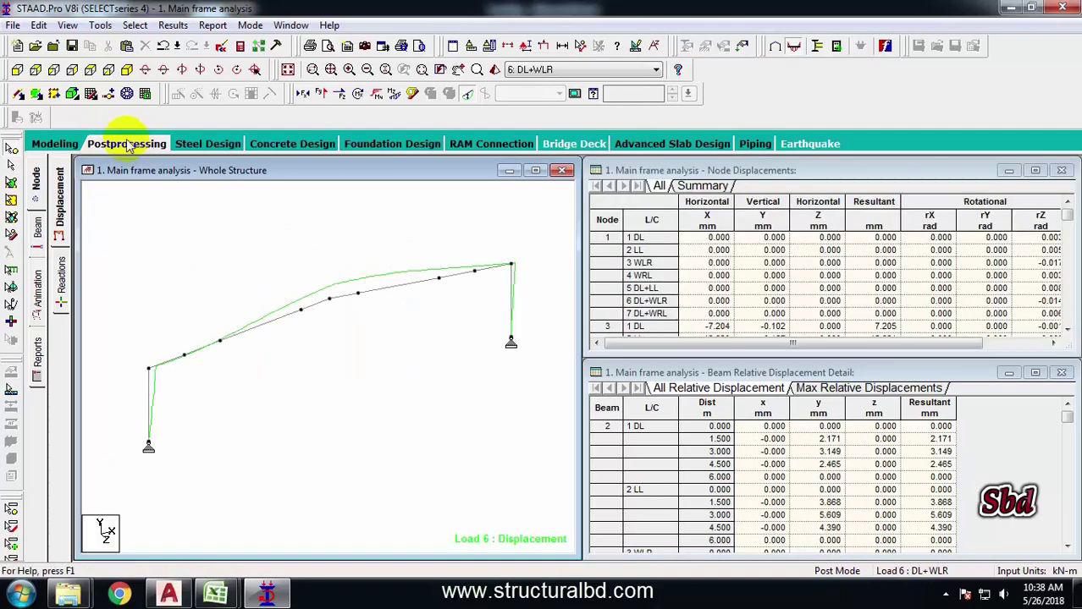
pyautogui.click(468, 95)
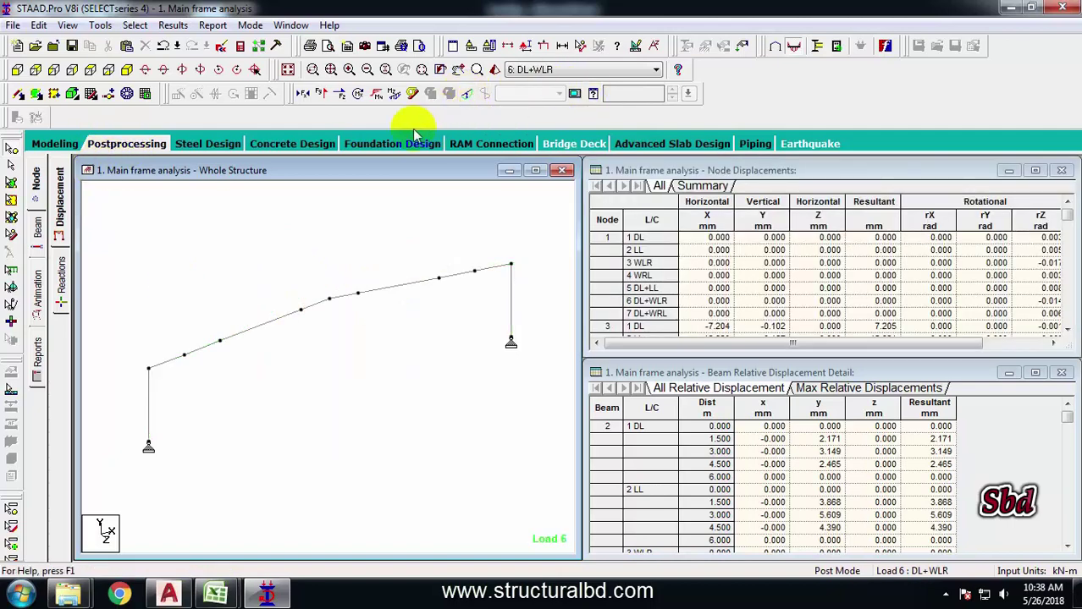
pyautogui.click(393, 96)
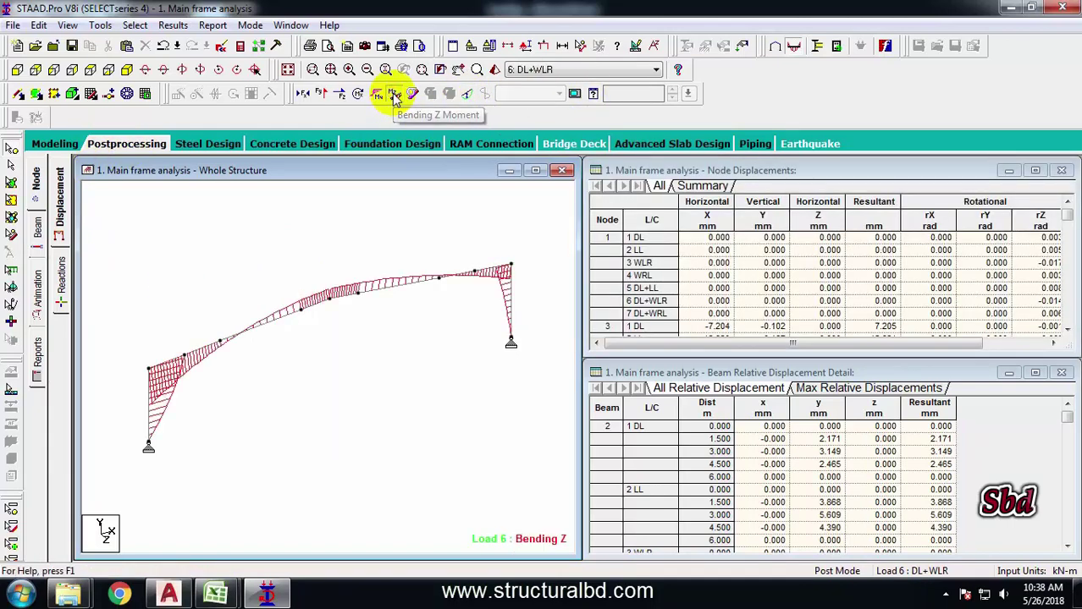
# Step: Compare the frame's Bending Z diagram under load cases DL+WLR and DL+WRL, ending on DL+WLR
pyautogui.click(560, 71)
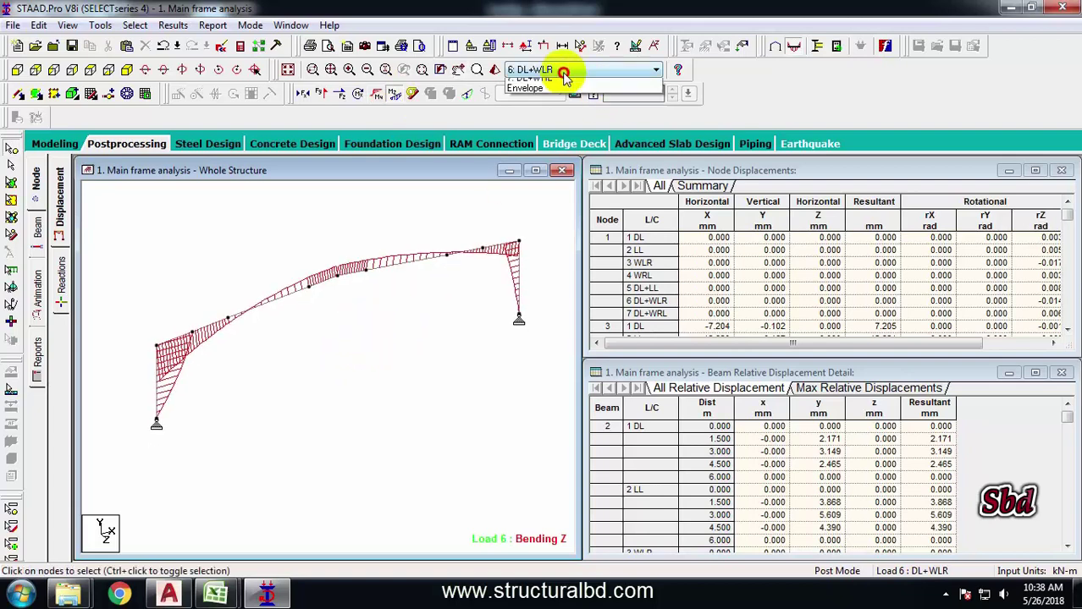
pyautogui.click(534, 126)
pyautogui.click(561, 71)
pyautogui.click(533, 135)
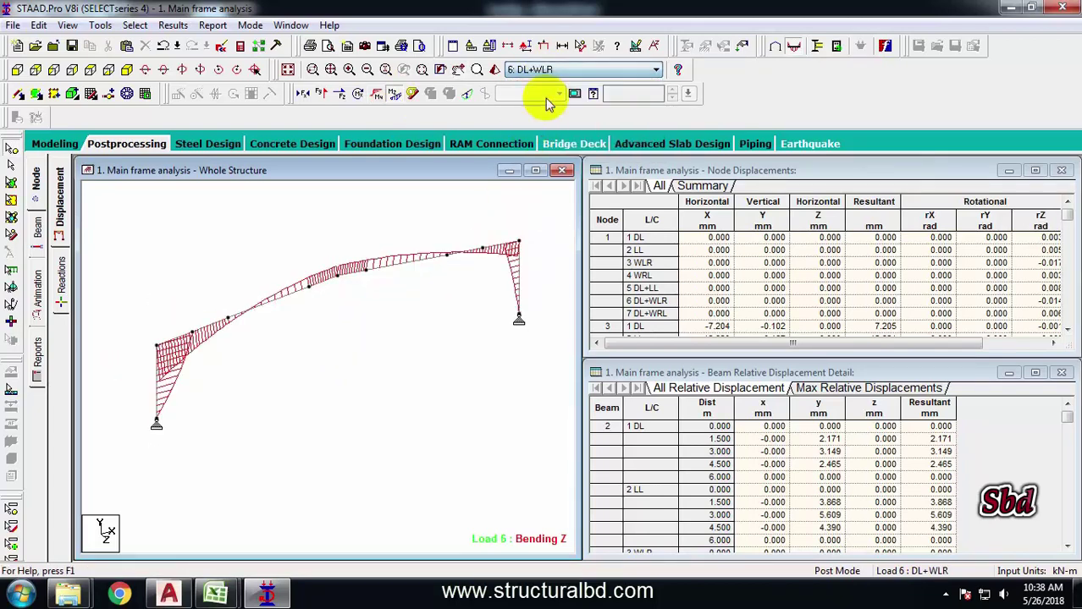
pyautogui.click(560, 70)
pyautogui.click(512, 125)
pyautogui.click(560, 70)
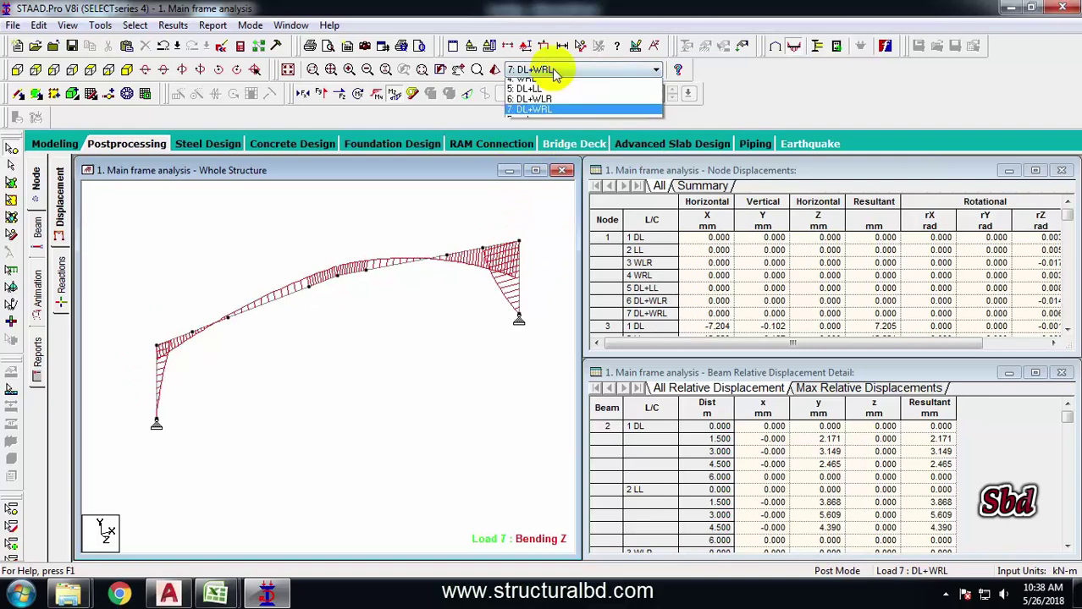
pyautogui.click(529, 126)
pyautogui.scroll(-2, 343, 314)
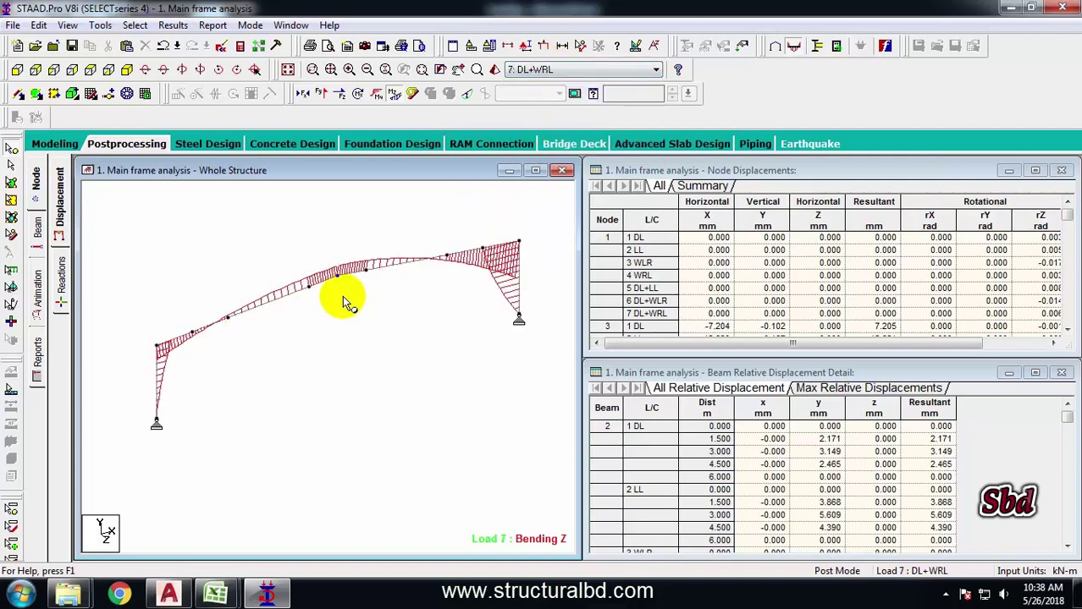
pyautogui.scroll(1, 342, 296)
# Step: Annotate the bending diagram with the end, maximum and mid-point moments of all beams
pyautogui.click(173, 25)
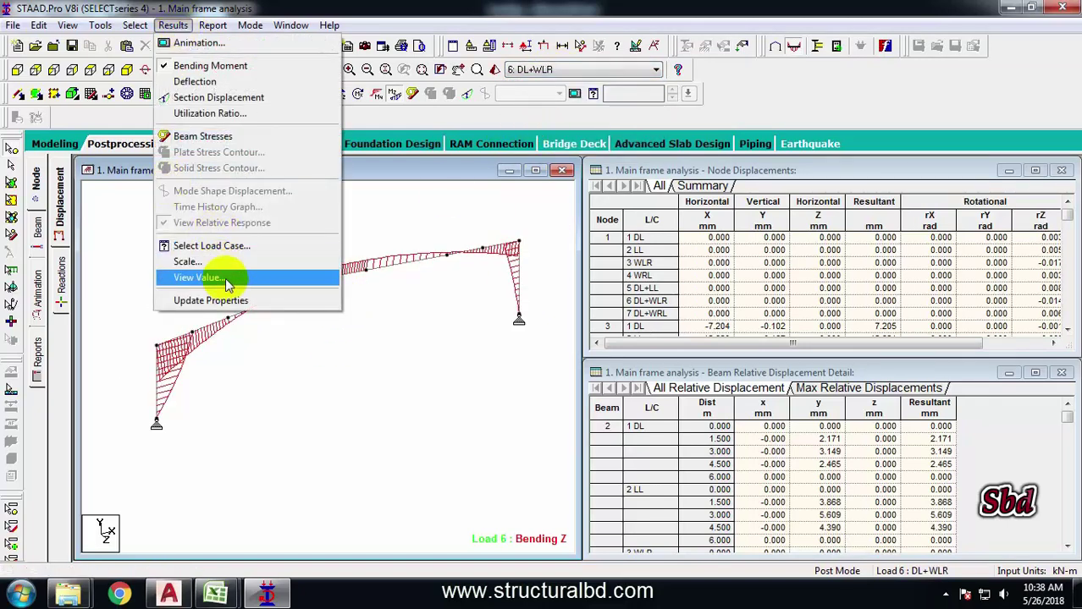
pyautogui.click(226, 279)
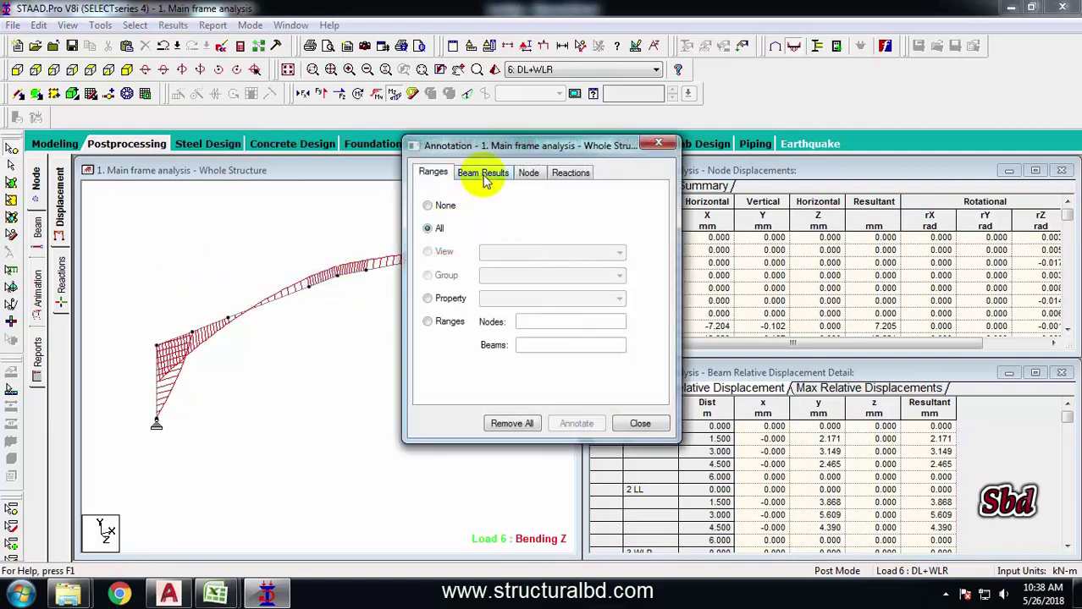
pyautogui.click(482, 176)
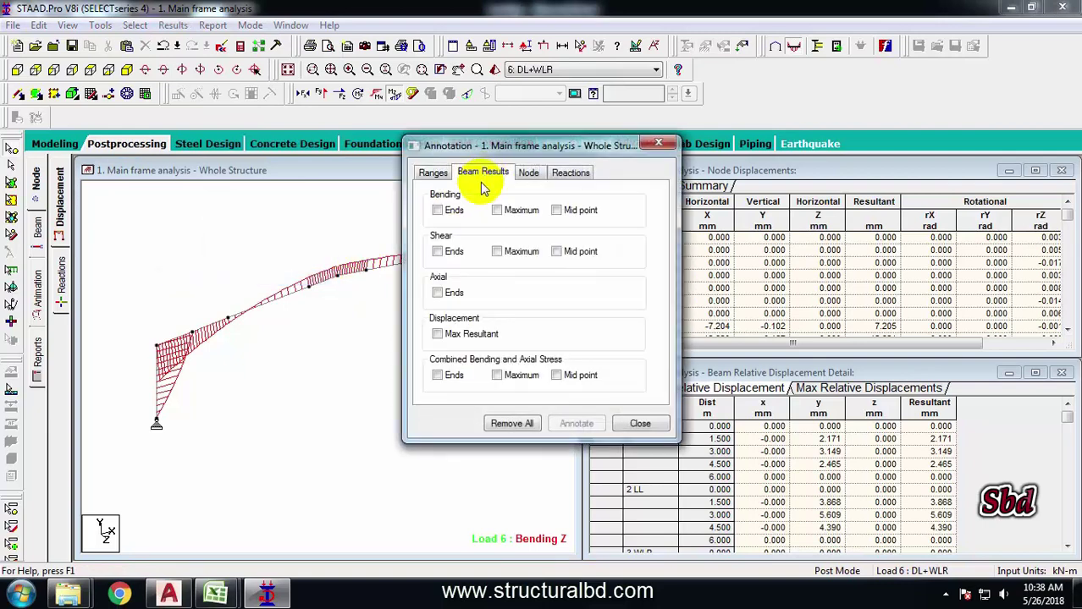
pyautogui.click(437, 210)
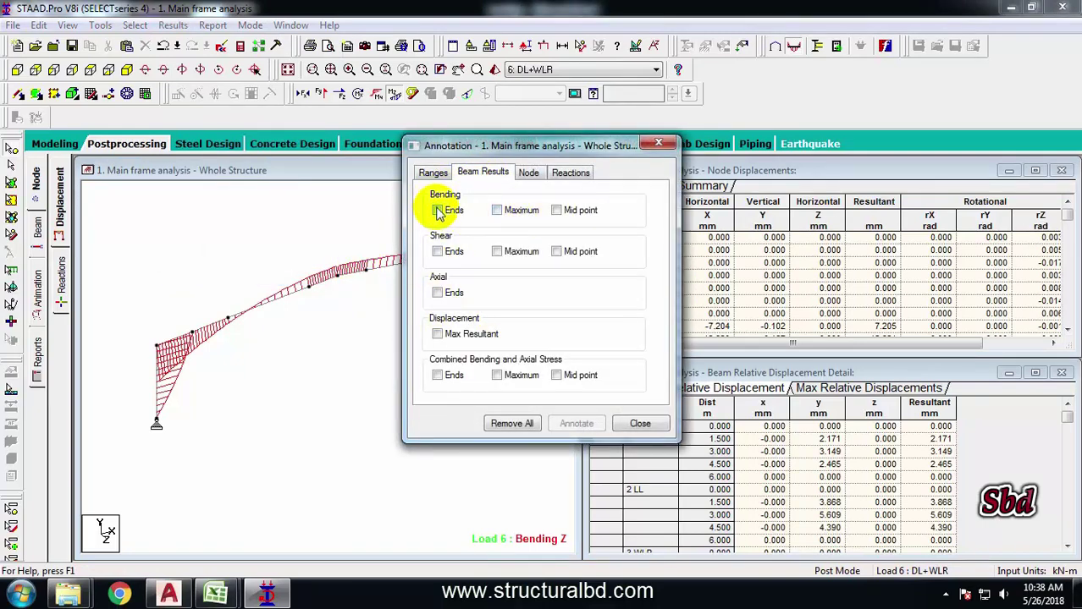
pyautogui.click(497, 210)
pyautogui.click(557, 210)
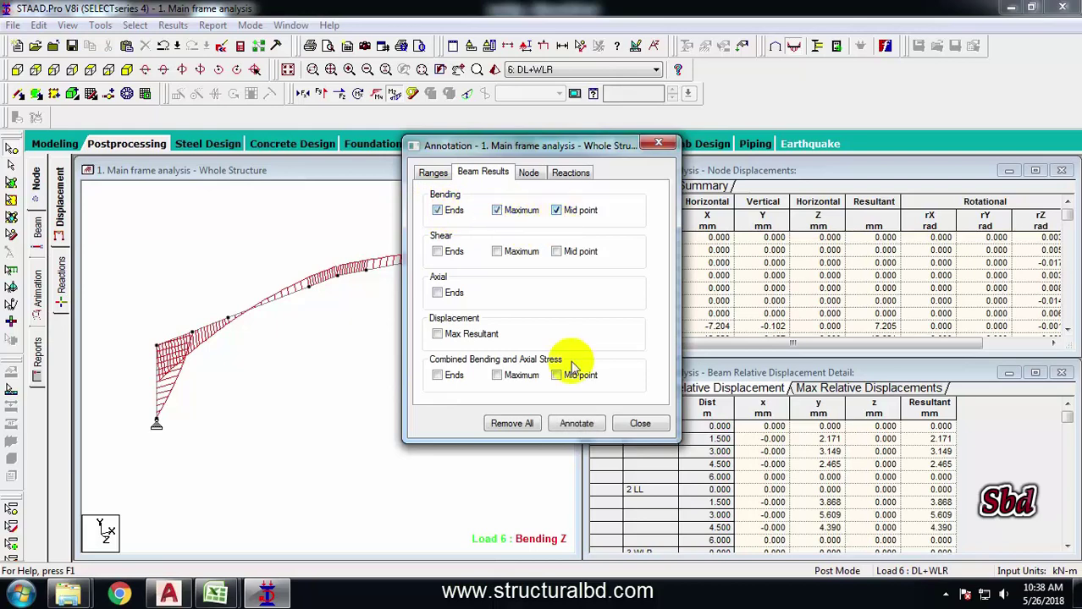
pyautogui.click(576, 424)
pyautogui.click(640, 423)
pyautogui.moveTo(351, 338)
pyautogui.mouseDown(button='middle')
pyautogui.moveTo(241, 304)
pyautogui.moveTo(178, 385)
pyautogui.moveTo(294, 334)
pyautogui.moveTo(305, 398)
pyautogui.moveTo(461, 326)
pyautogui.moveTo(347, 361)
pyautogui.moveTo(359, 349)
pyautogui.moveTo(449, 364)
pyautogui.mouseUp(button='middle')
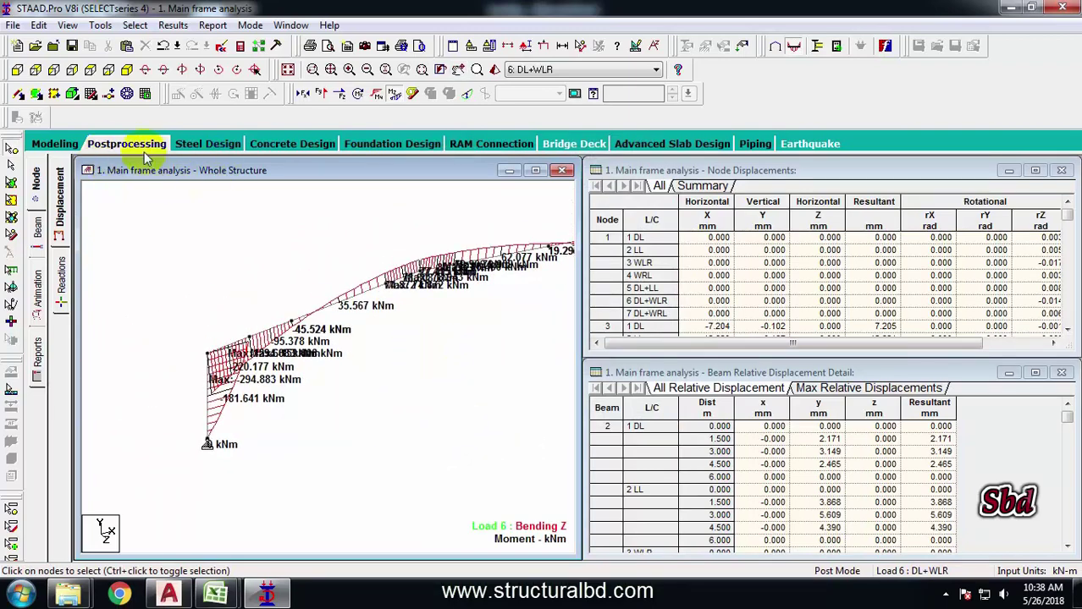
# Step: Examine the steel design results of column beam 2, plus its bending and shear diagrams under load case 6 DL+WLR
pyautogui.doubleClick(208, 369)
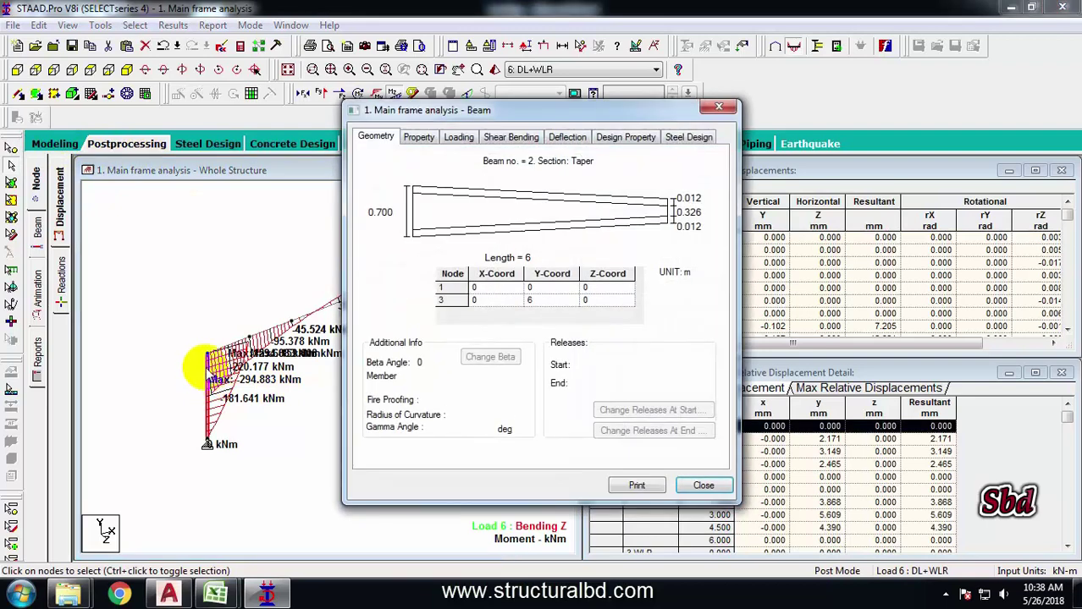
pyautogui.click(687, 138)
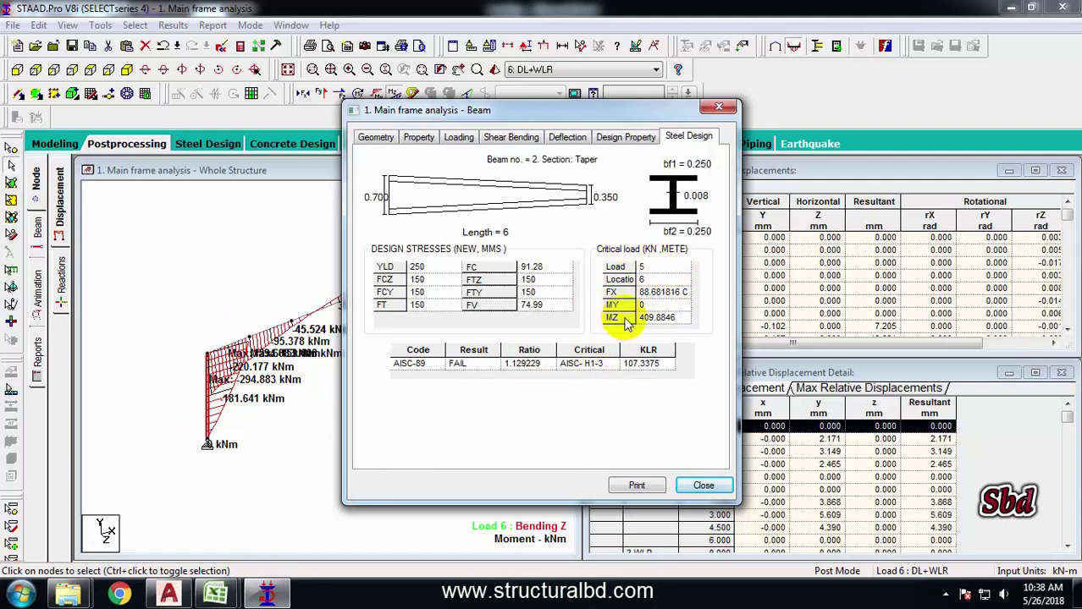
pyautogui.click(511, 139)
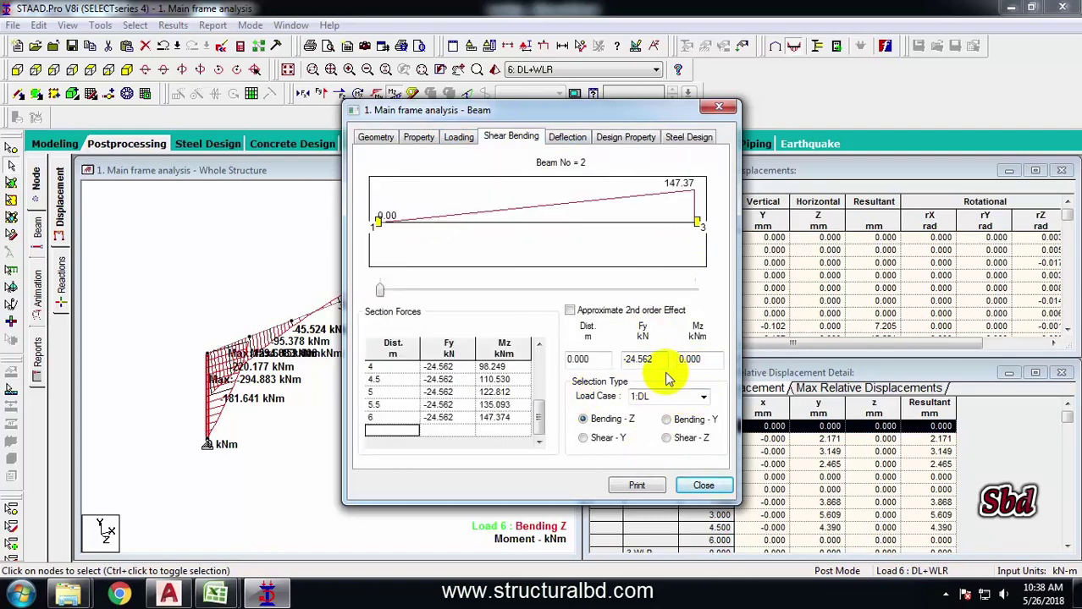
pyautogui.click(704, 399)
pyautogui.click(656, 466)
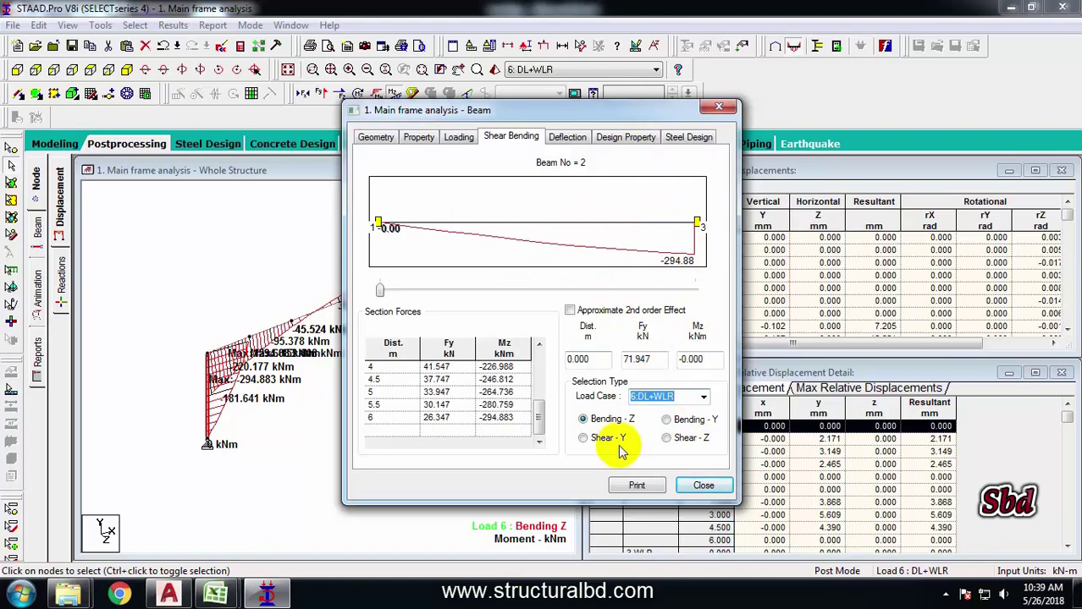
pyautogui.click(666, 438)
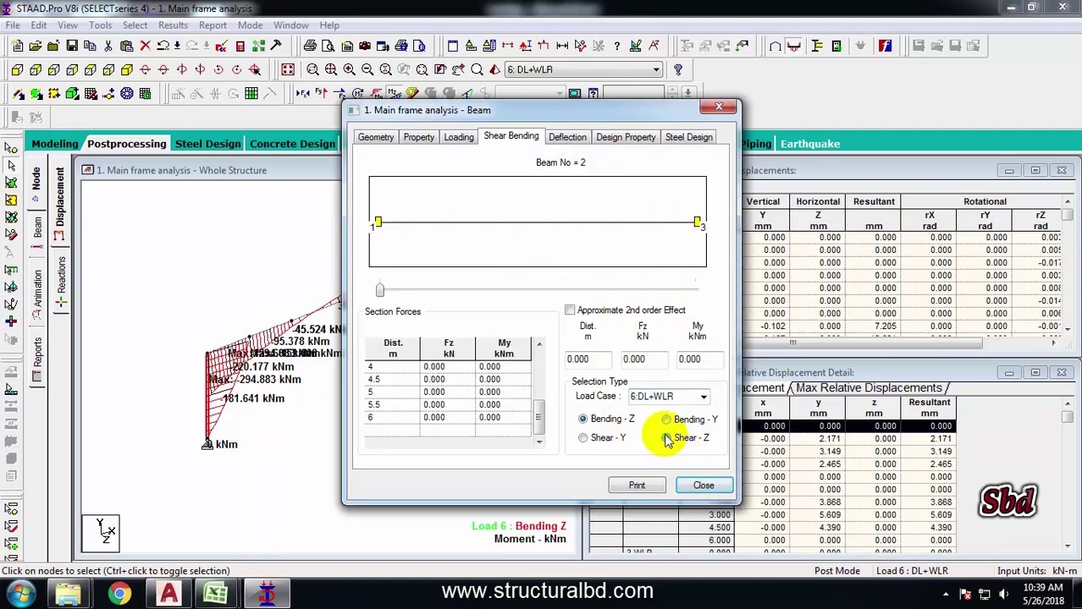
pyautogui.click(583, 437)
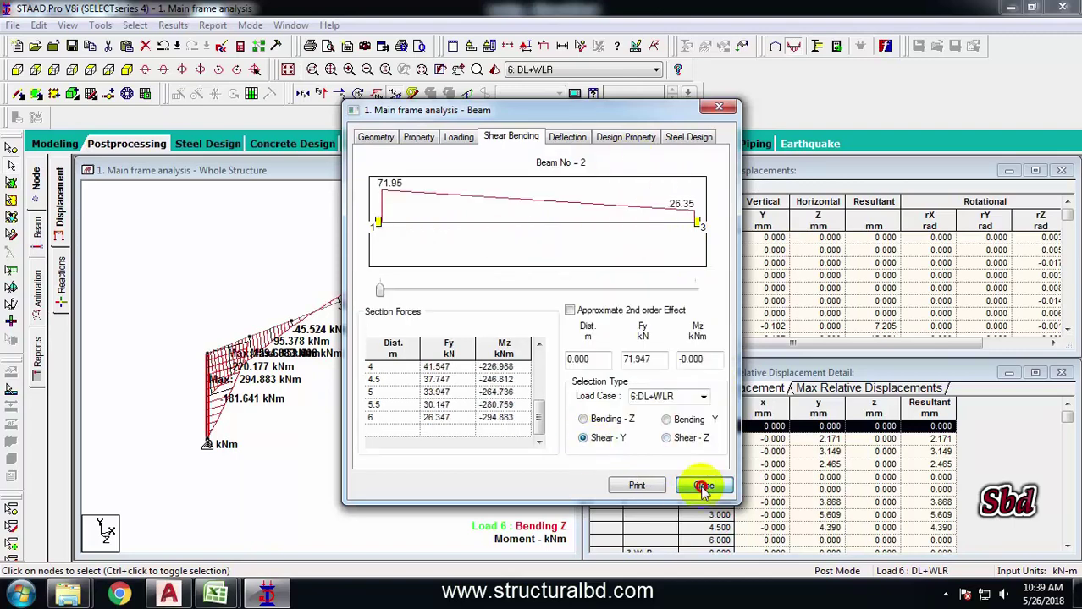
pyautogui.click(702, 486)
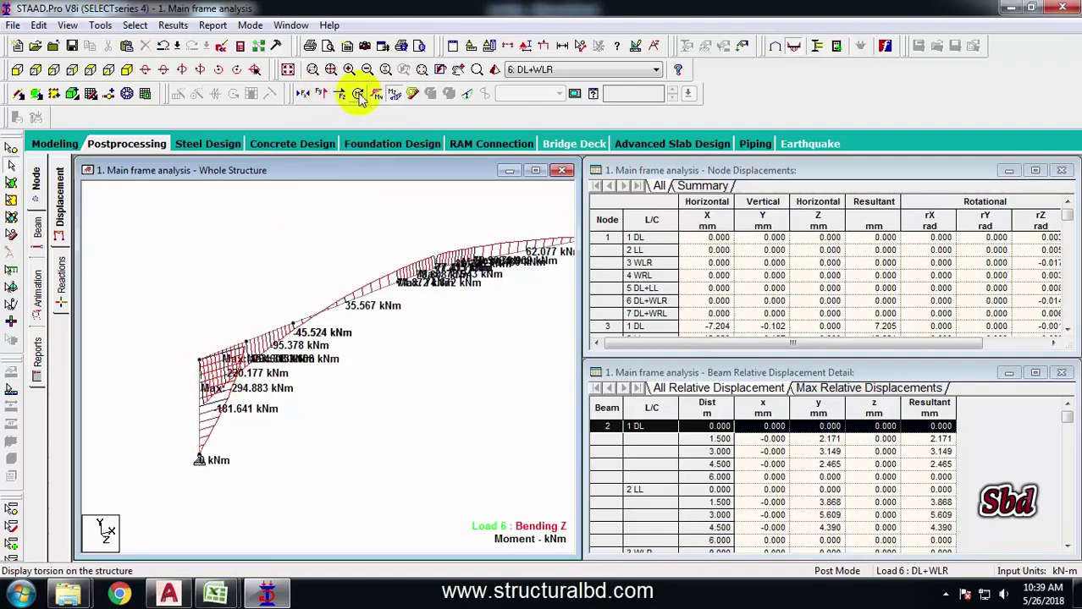
# Step: Replace the bending moment diagram with the axial force diagram for the whole frame
pyautogui.click(304, 95)
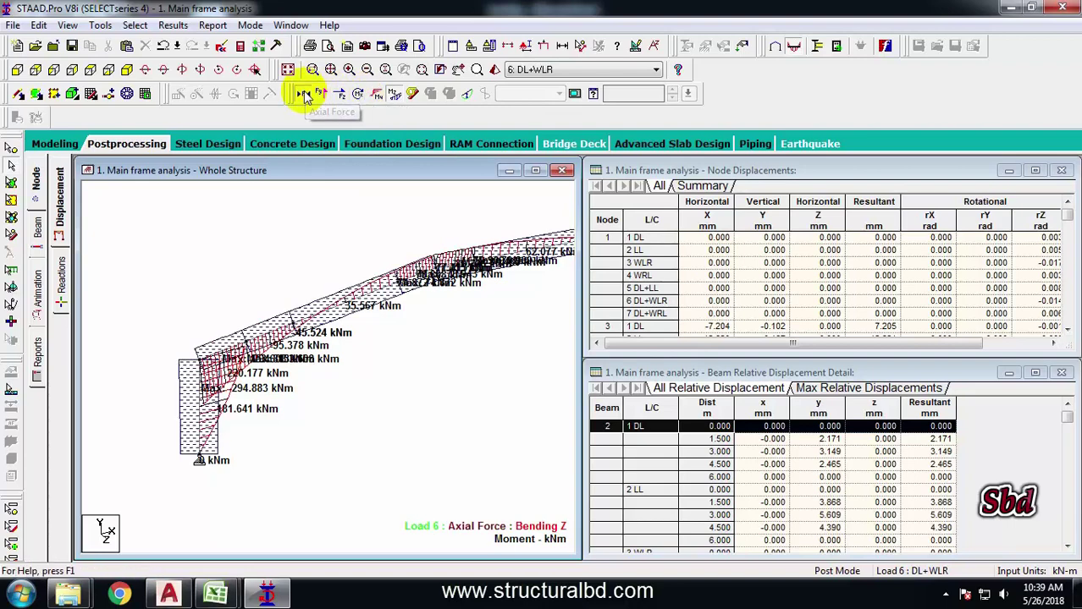
pyautogui.click(395, 96)
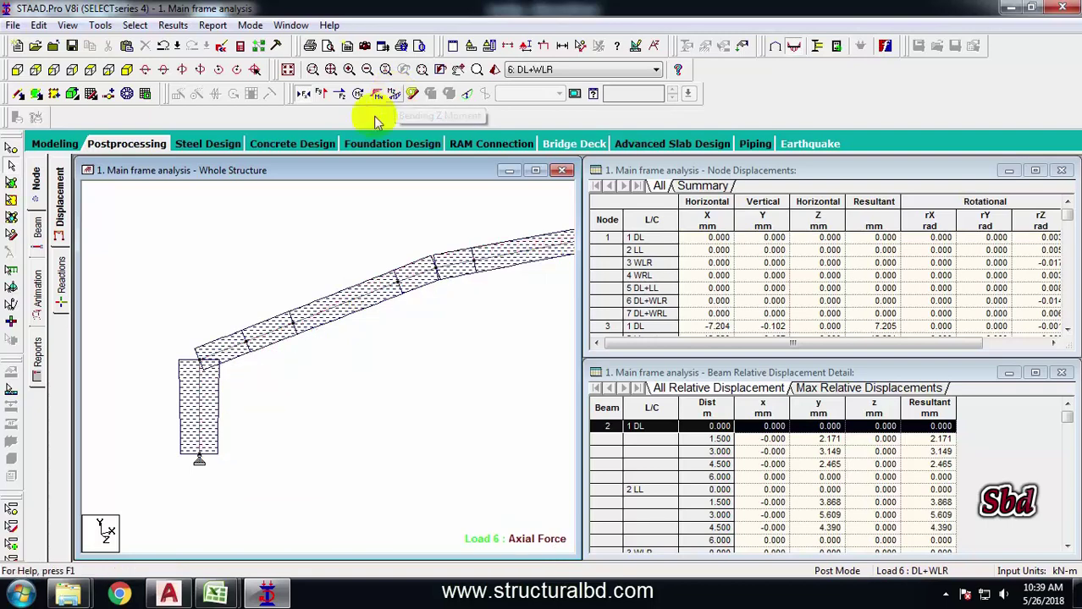
pyautogui.moveTo(294, 241); pyautogui.dragTo(334, 267, button='middle')
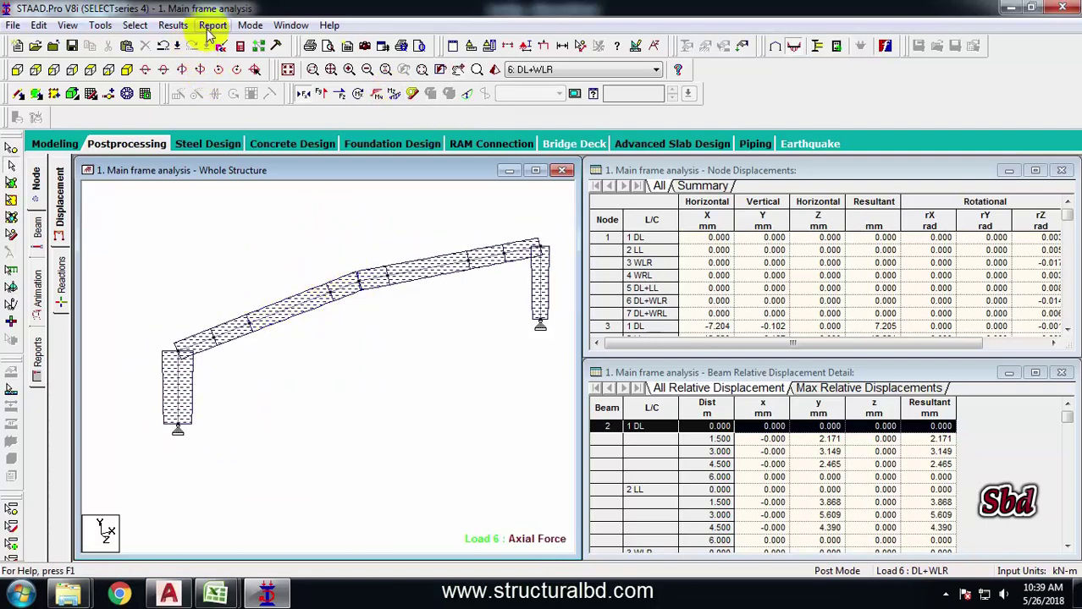
# Step: Annotate the axial force diagram with the end forces of all beams
pyautogui.click(173, 25)
pyautogui.click(222, 280)
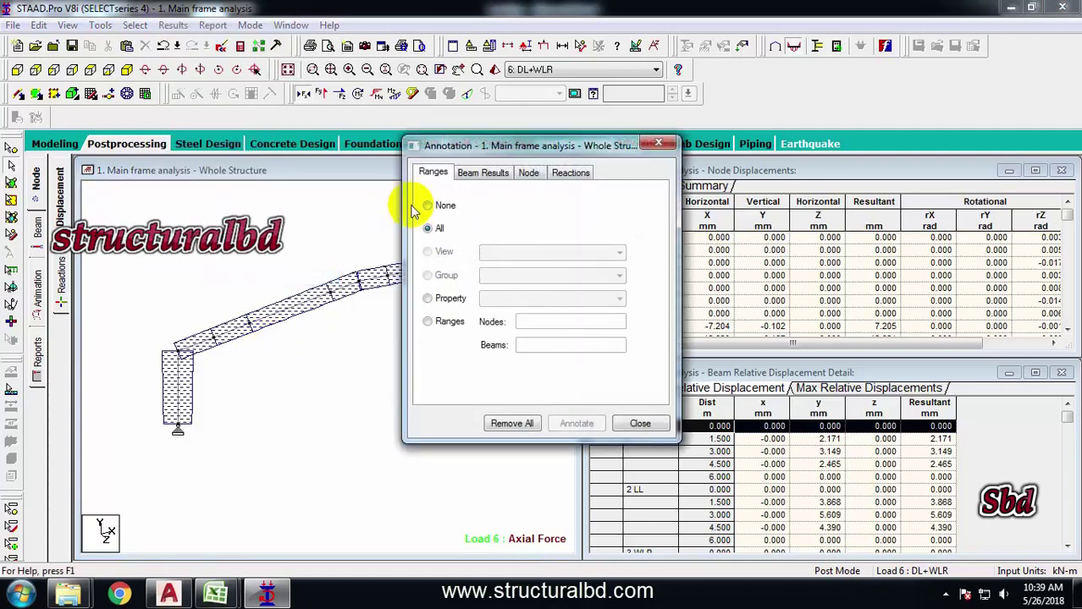
pyautogui.click(485, 175)
pyautogui.click(436, 293)
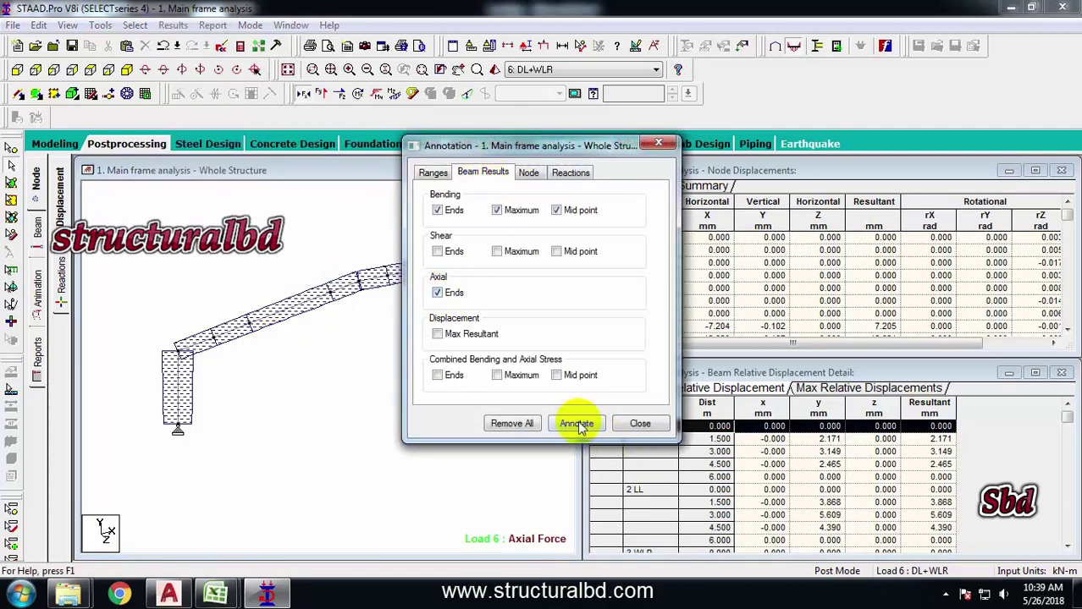
pyautogui.click(577, 425)
pyautogui.click(684, 331)
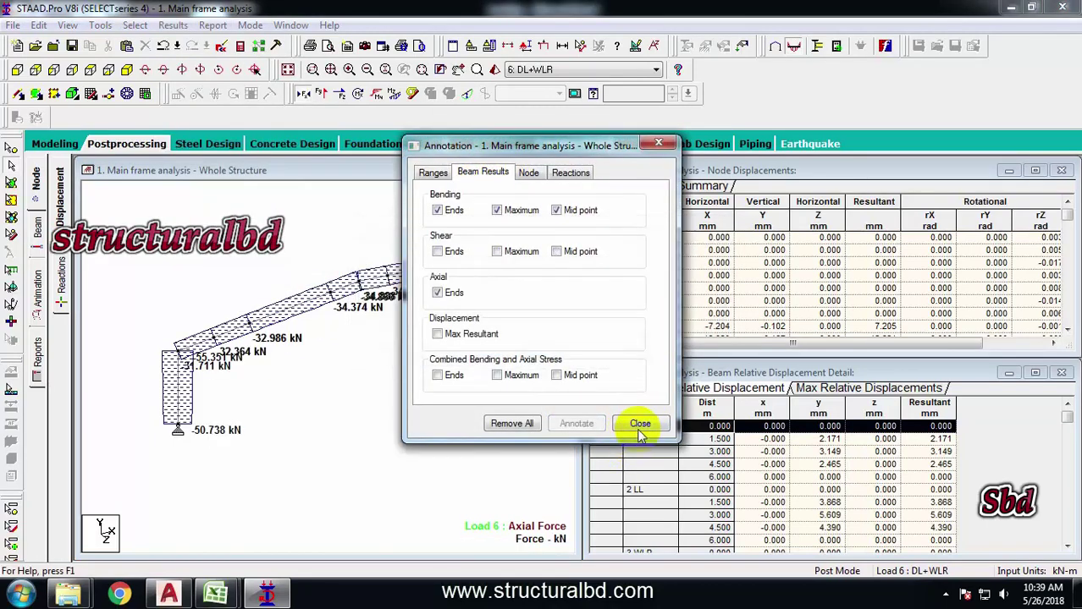
pyautogui.click(640, 424)
pyautogui.moveTo(259, 421)
pyautogui.mouseDown(button='middle')
pyautogui.moveTo(416, 302)
pyautogui.moveTo(437, 304)
pyautogui.moveTo(384, 370)
pyautogui.moveTo(296, 381)
pyautogui.moveTo(278, 357)
pyautogui.moveTo(326, 225)
pyautogui.mouseUp(button='middle')
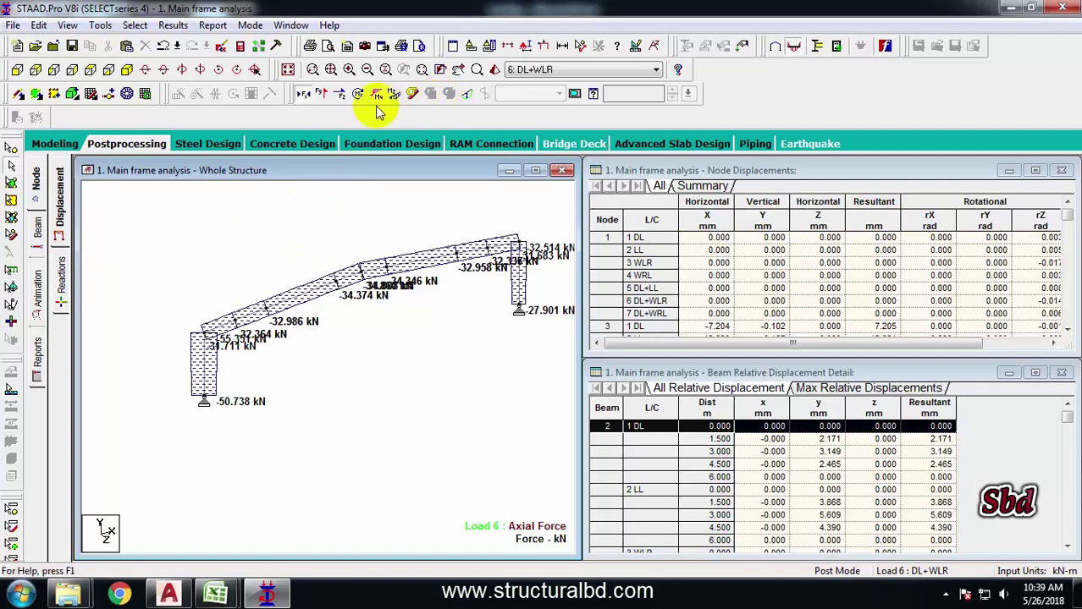
pyautogui.moveTo(261, 222); pyautogui.dragTo(289, 251, button='middle')
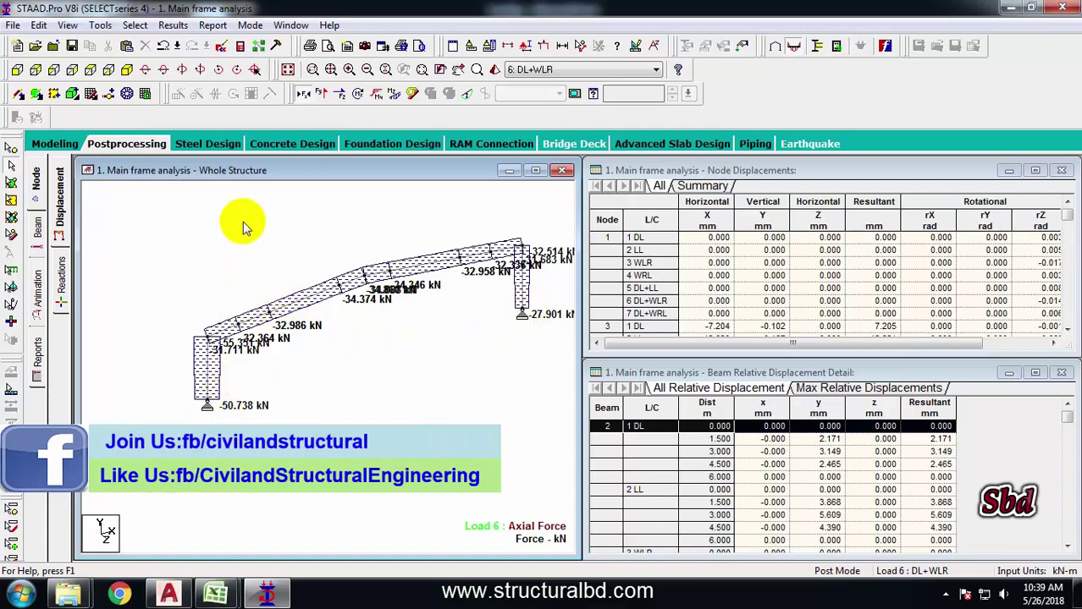
# Step: Return to the modeling view and capture the frame as report picture Picture 1 with the caption Whole Structure
pyautogui.click(55, 144)
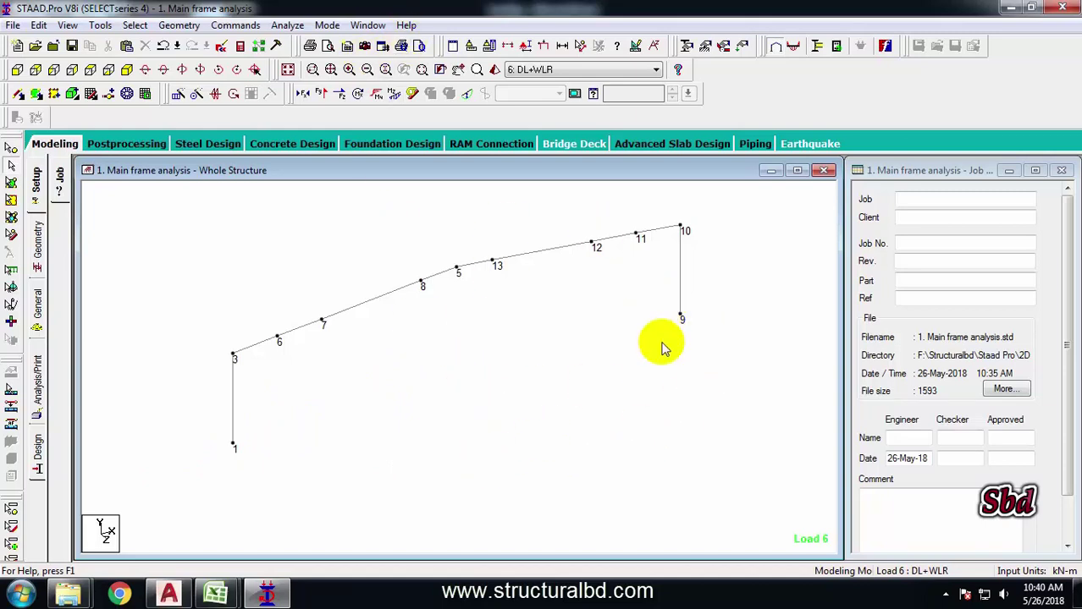
pyautogui.click(364, 49)
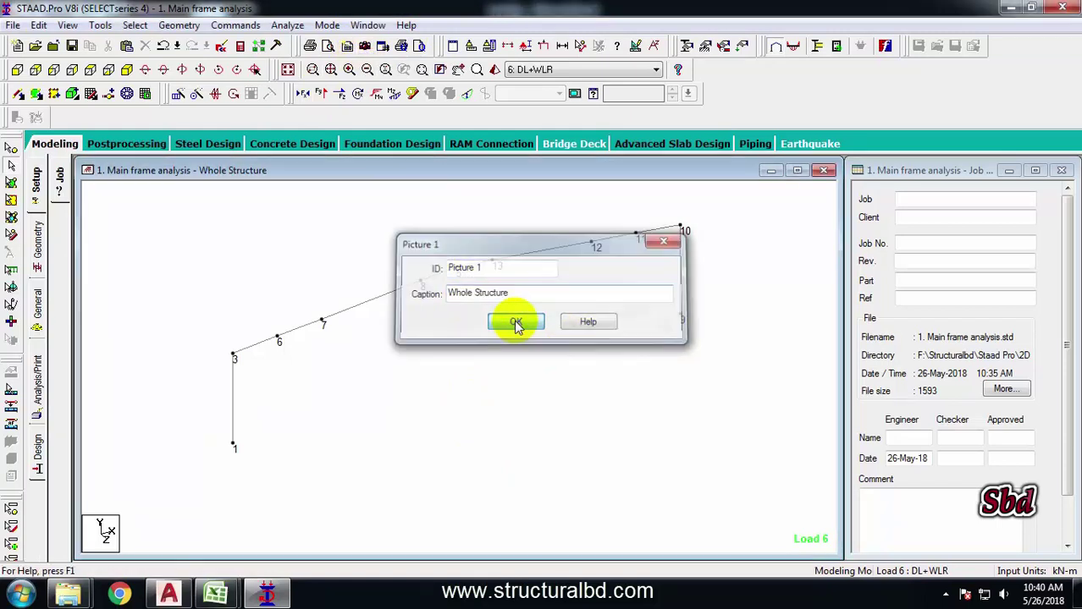
pyautogui.click(515, 323)
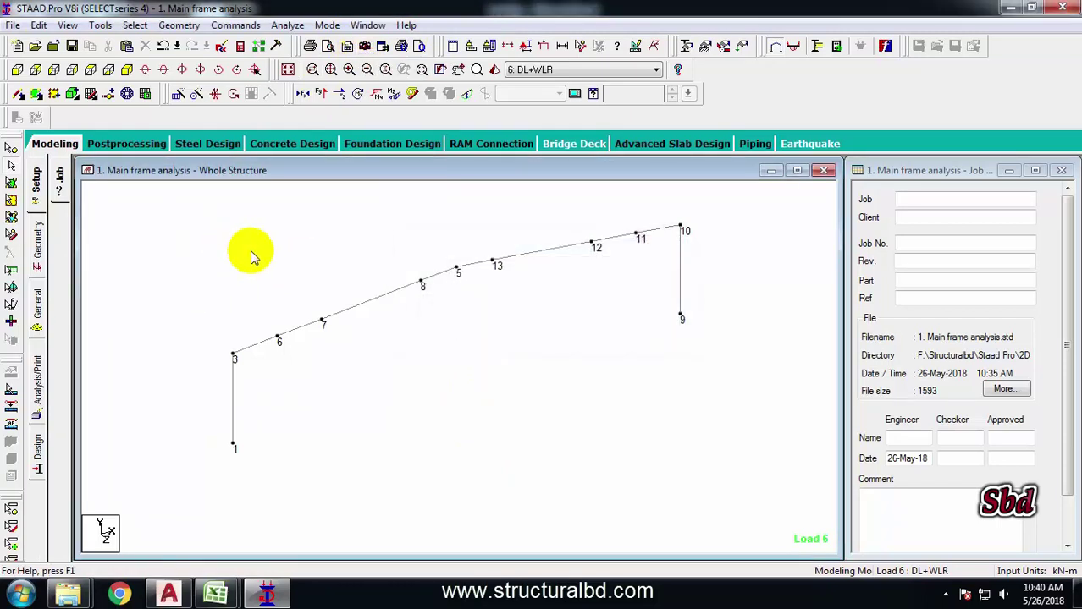
# Step: Open the report setup and add Picture 1 from the available pictures to the selected report items
pyautogui.click(13, 26)
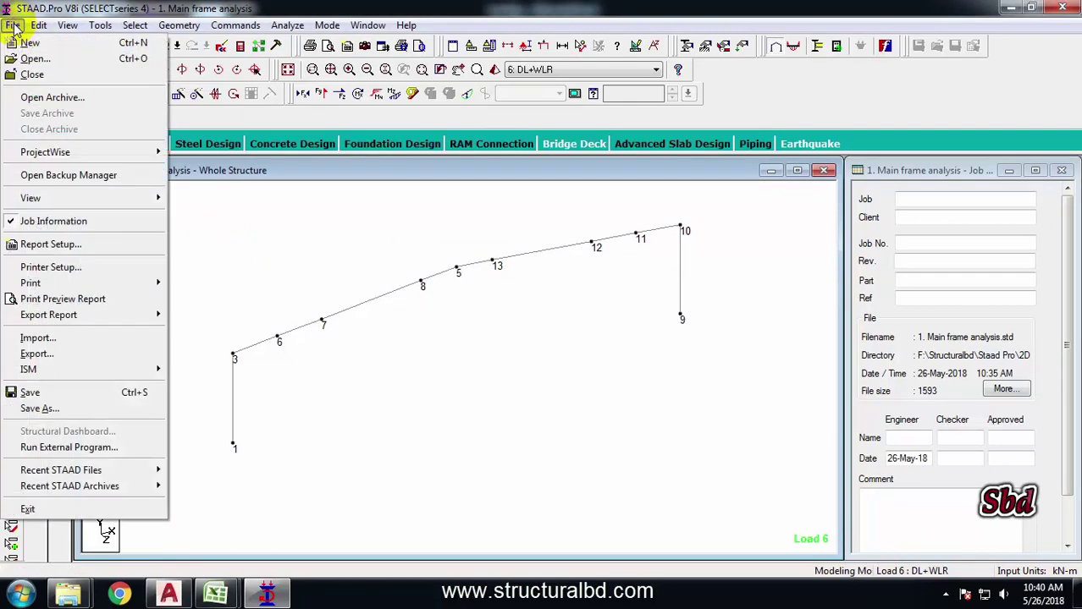
pyautogui.click(51, 245)
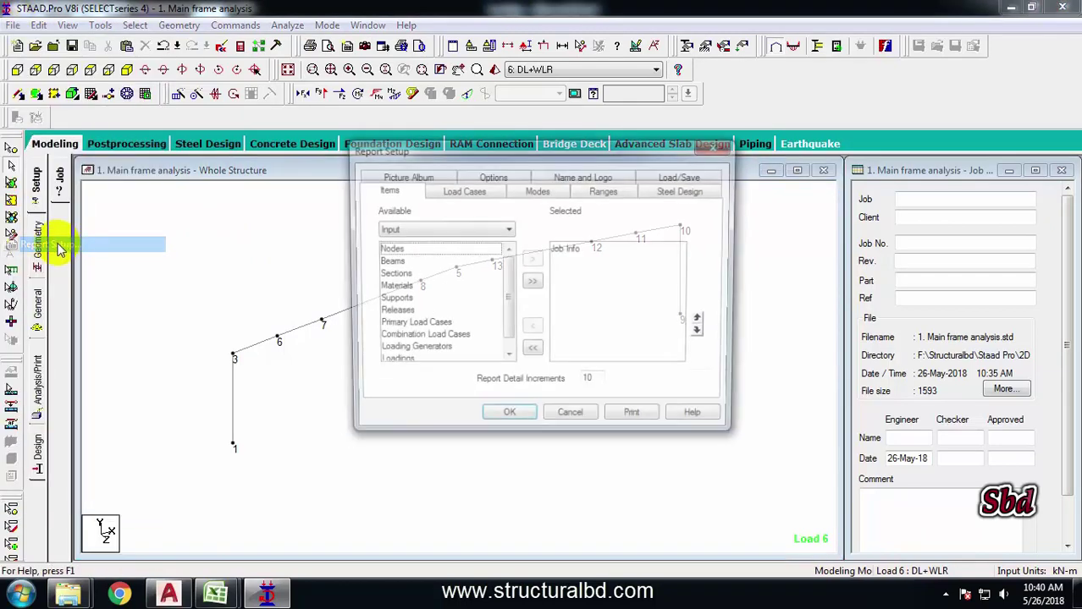
pyautogui.click(402, 235)
pyautogui.click(419, 263)
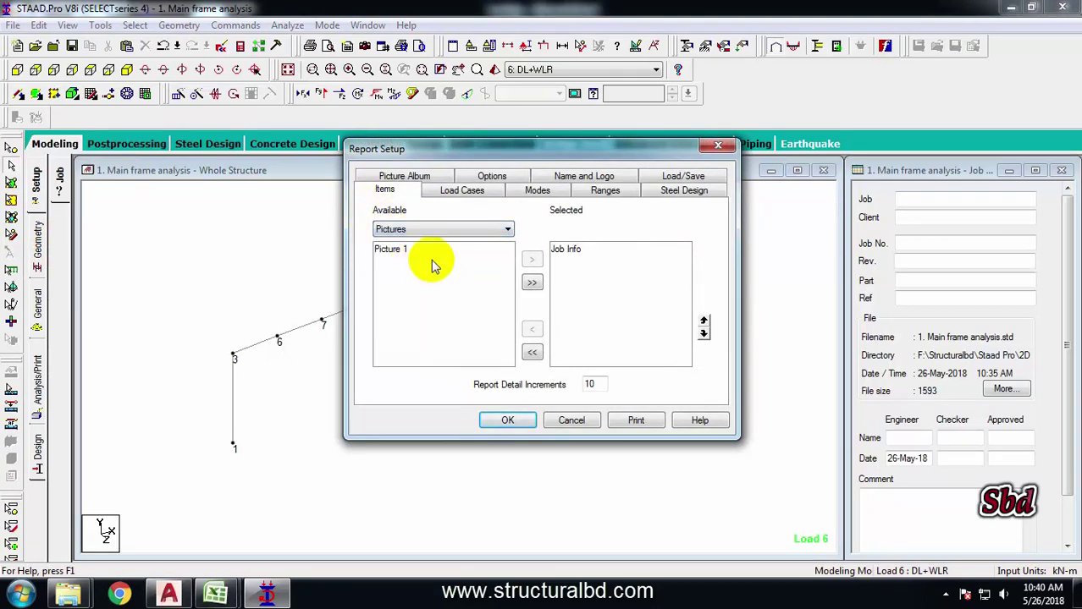
pyautogui.click(388, 249)
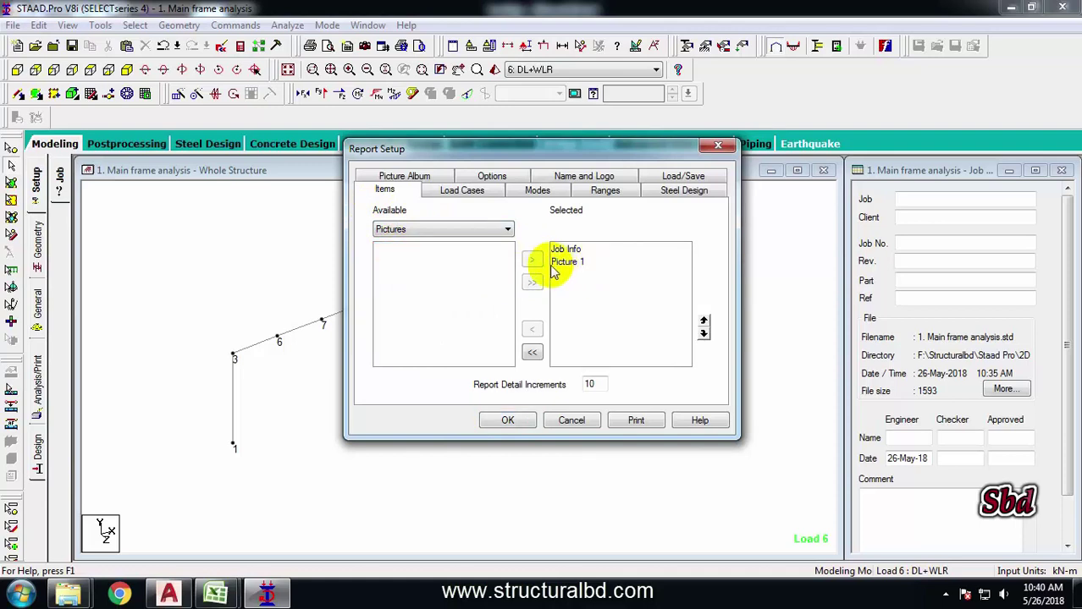
# Step: Add the Reactions table from the output items to the selected report contents
pyautogui.click(462, 230)
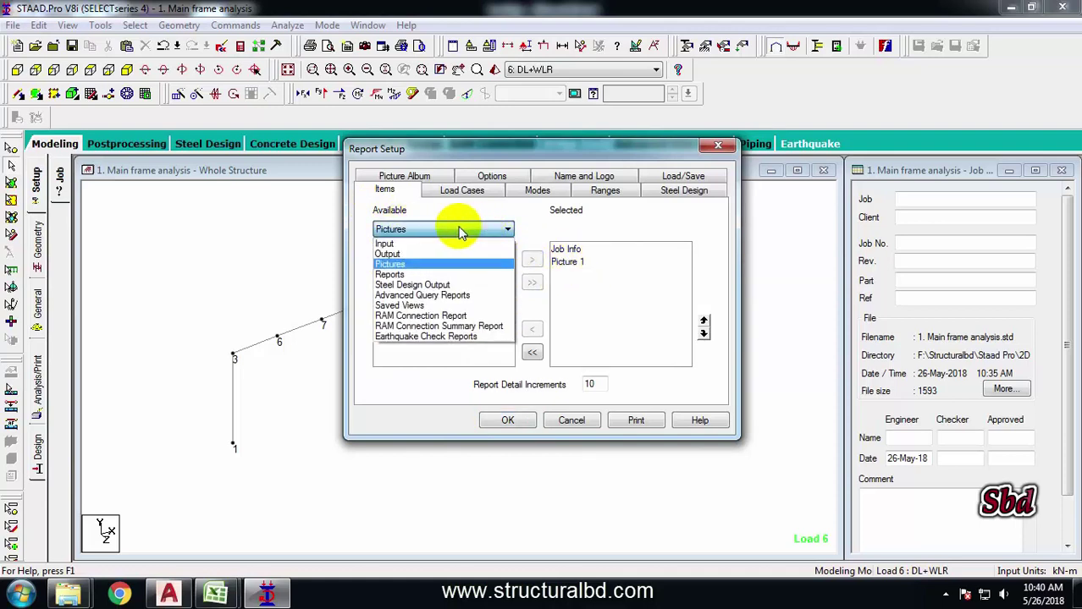
pyautogui.click(394, 254)
pyautogui.click(415, 313)
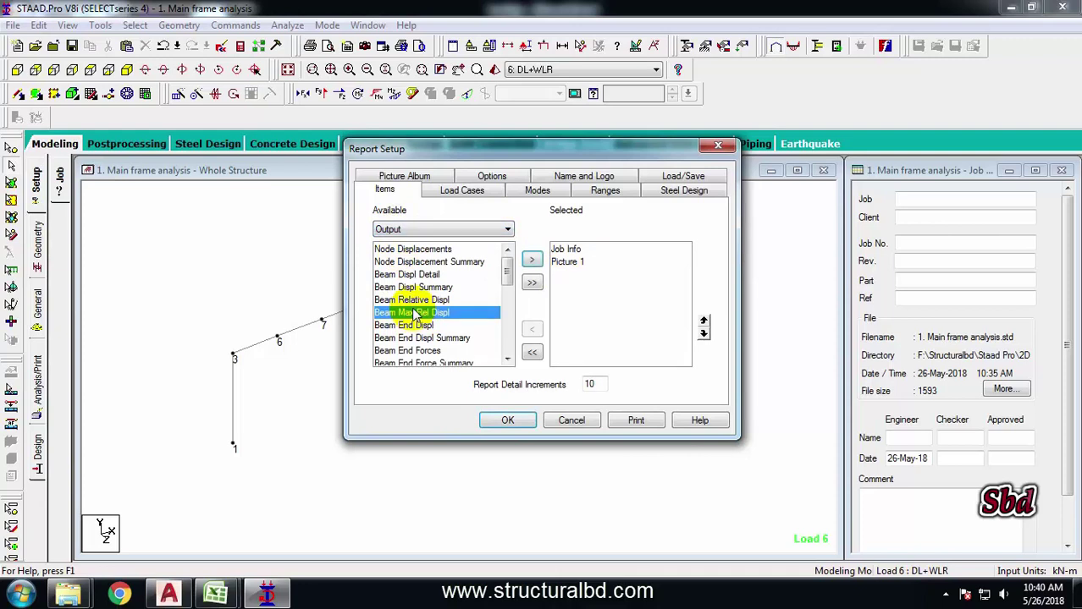
pyautogui.scroll(-10, 413, 314)
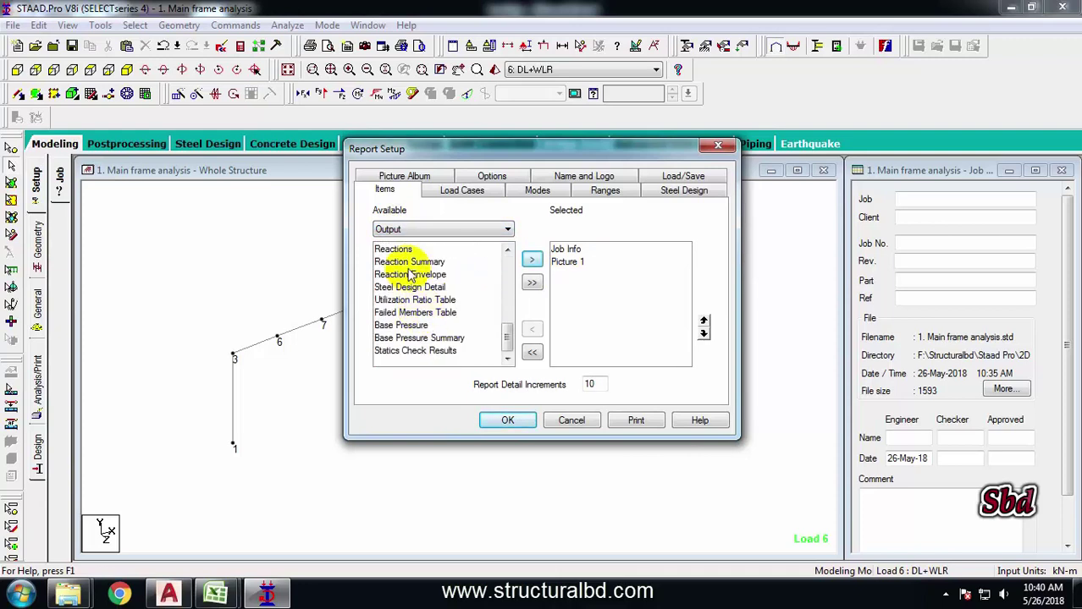
pyautogui.click(532, 263)
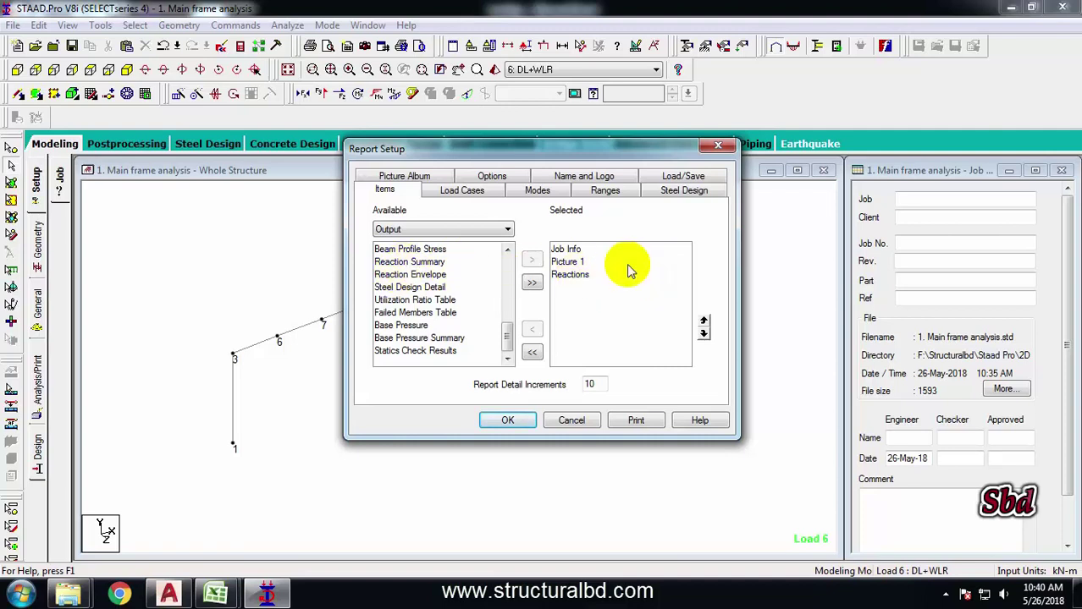
# Step: Remove load cases 1 DL to 4 WRL from the report, keeping only combinations 5 to 7, and accept the setup
pyautogui.click(462, 193)
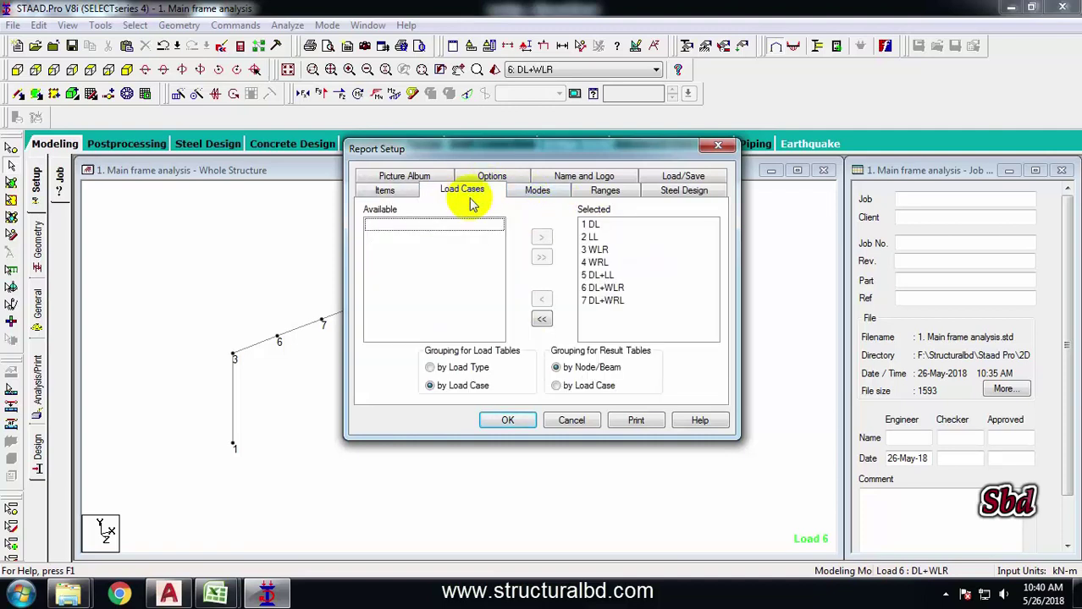
pyautogui.click(600, 225)
pyautogui.keyDown('shift'); pyautogui.click(597, 238); pyautogui.keyUp('shift')
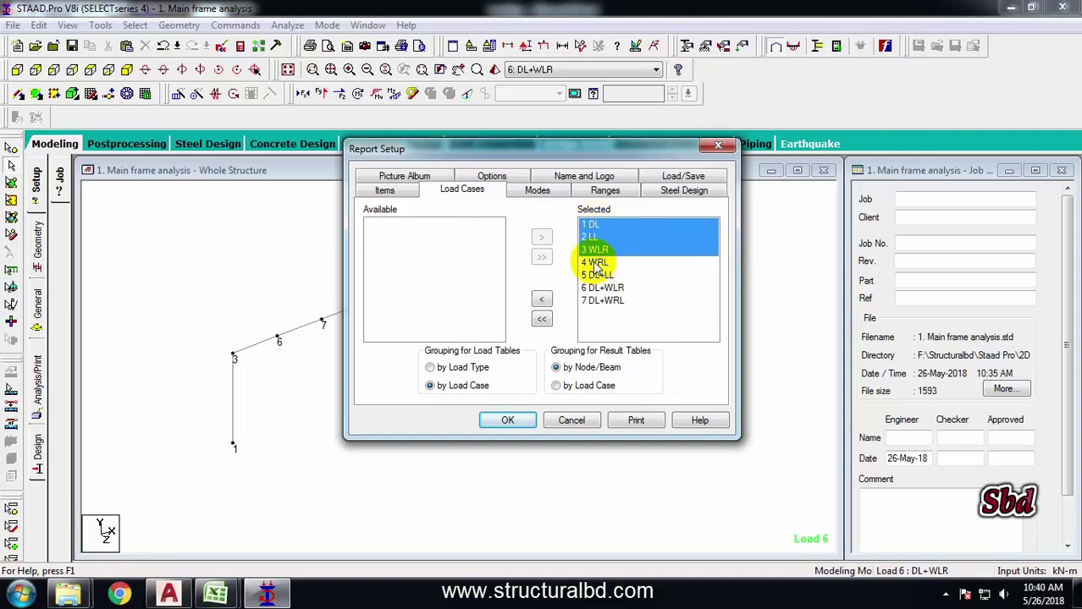
pyautogui.keyDown('shift'); pyautogui.click(594, 262); pyautogui.keyUp('shift')
pyautogui.click(542, 299)
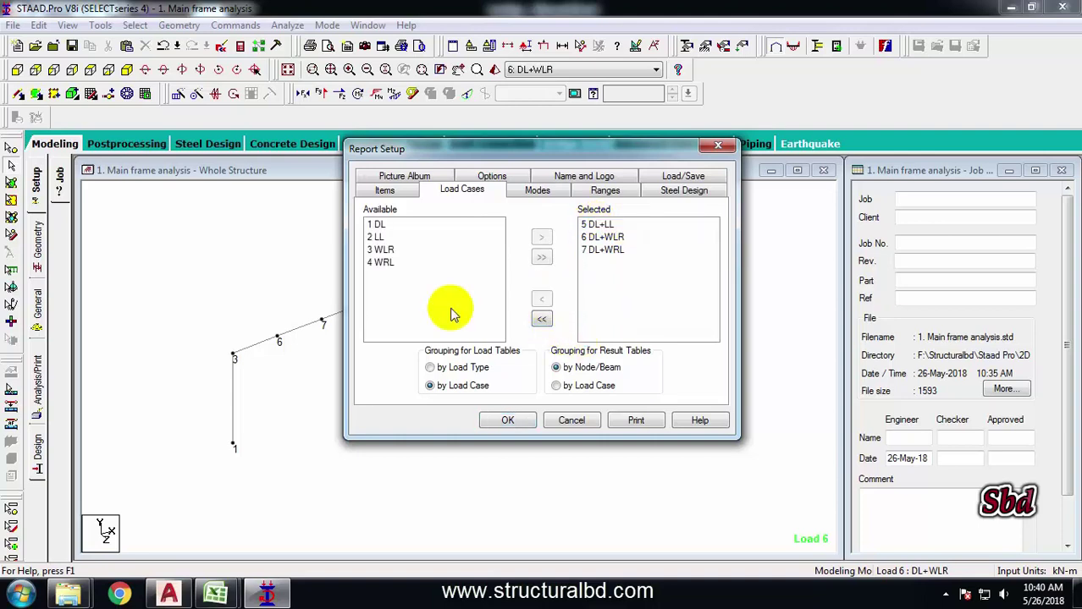
pyautogui.click(602, 225)
pyautogui.click(608, 250)
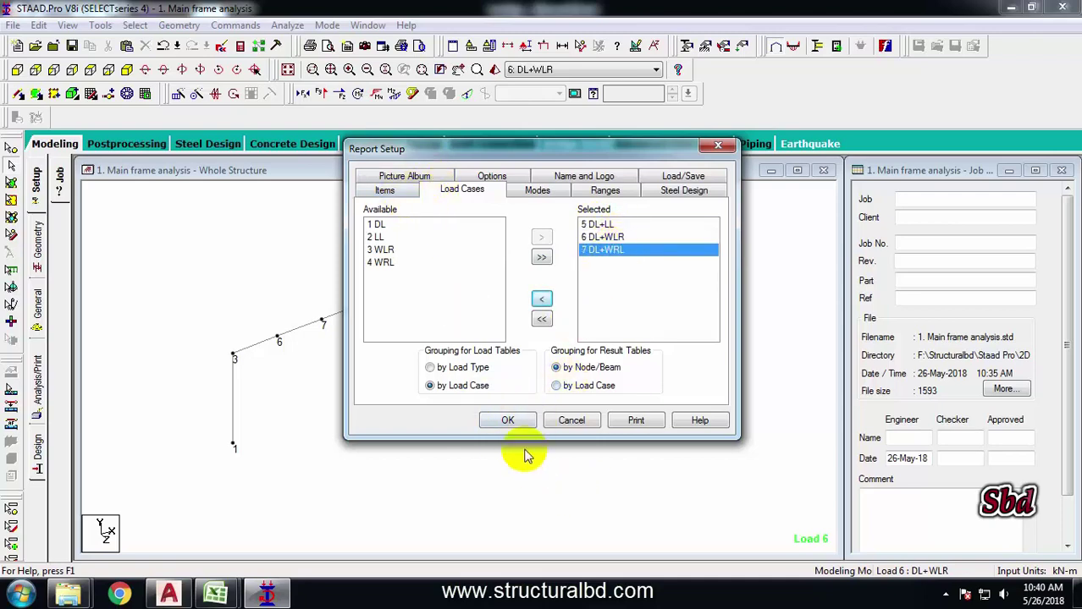
pyautogui.click(507, 420)
# Step: Preview the report and check both its job information page and its reactions page
pyautogui.click(13, 25)
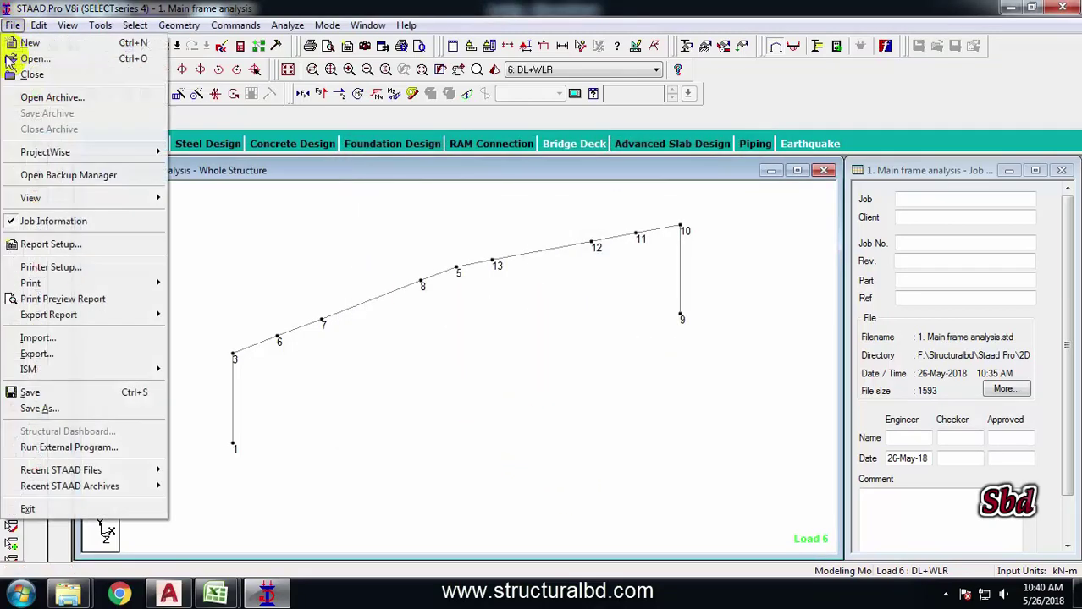
pyautogui.click(64, 299)
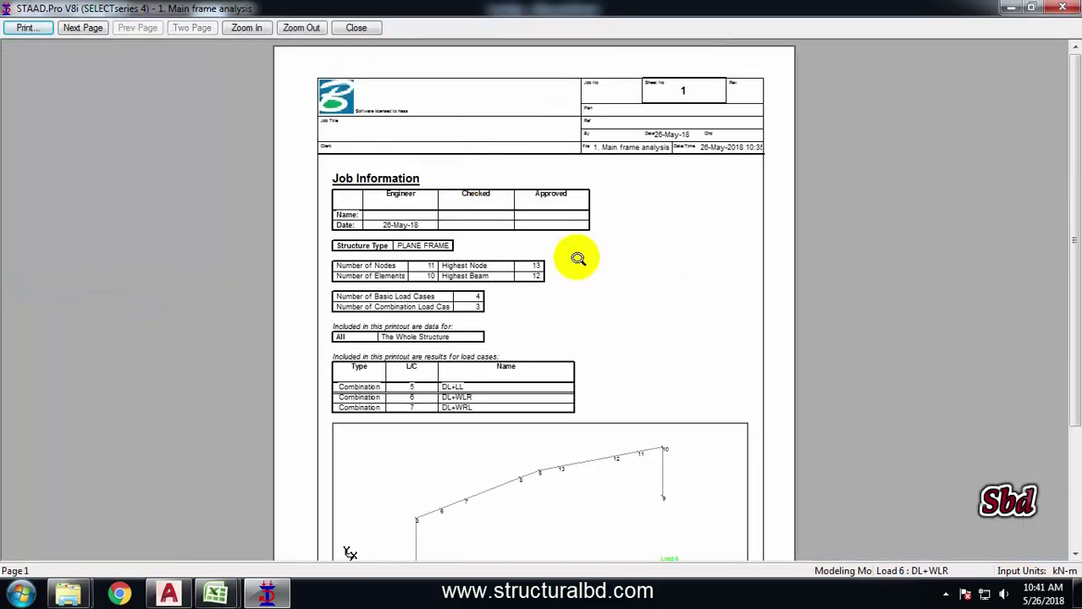
pyautogui.click(80, 28)
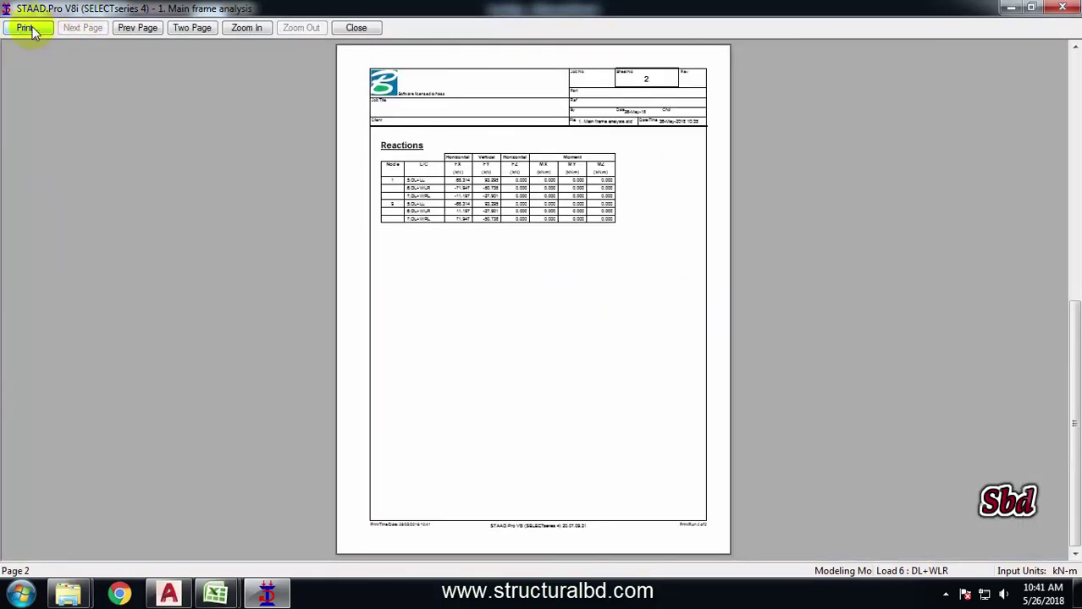
# Step: Start printing the report with the Adobe PDF printer and set its PDF page size to A4
pyautogui.click(32, 30)
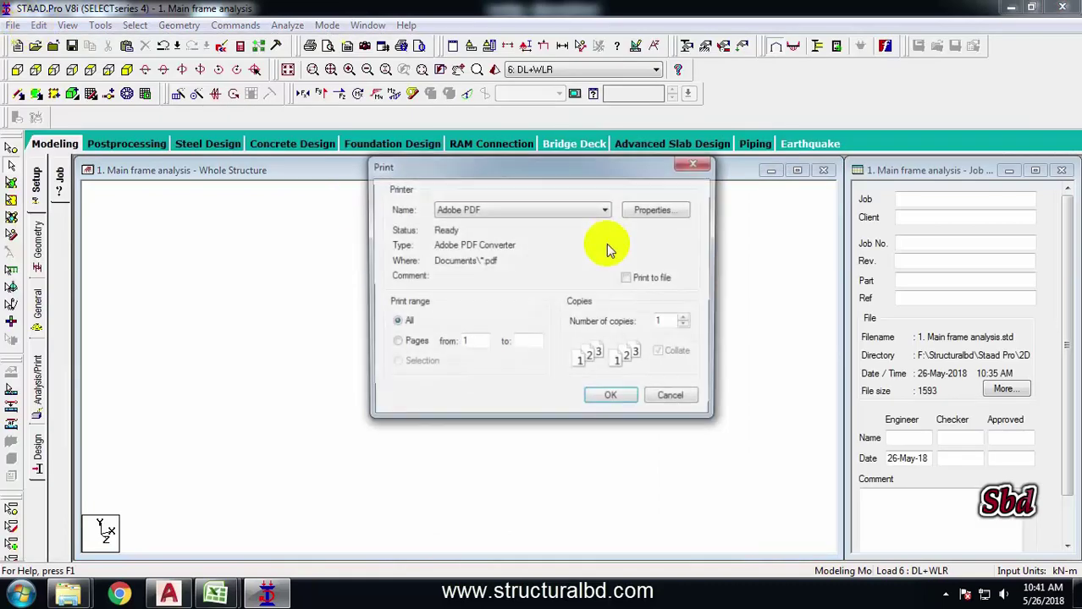
pyautogui.click(521, 209)
pyautogui.click(483, 223)
pyautogui.click(495, 209)
pyautogui.click(503, 185)
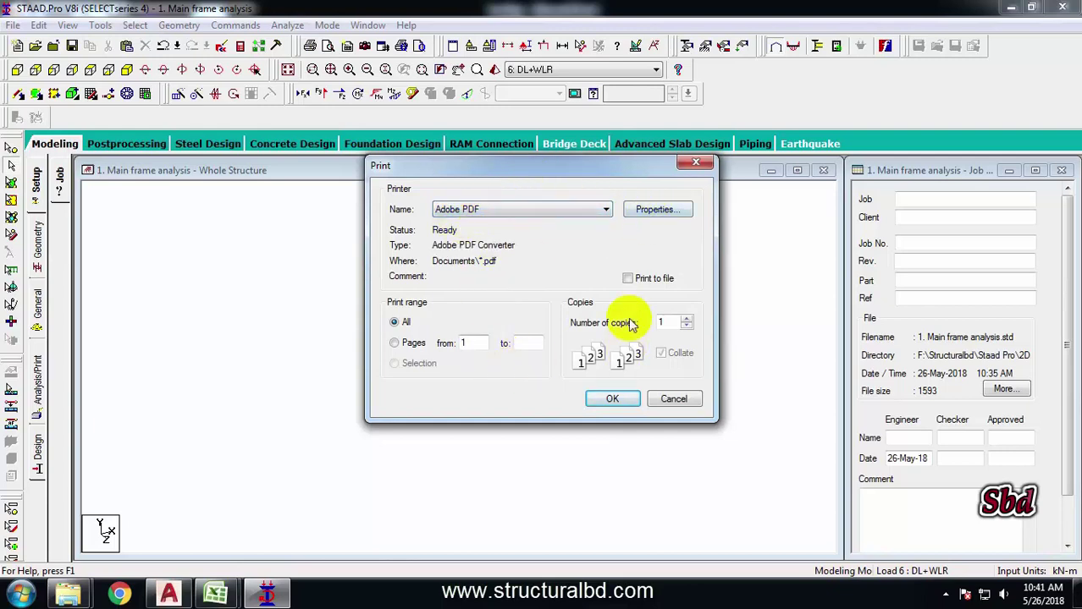
pyautogui.click(650, 212)
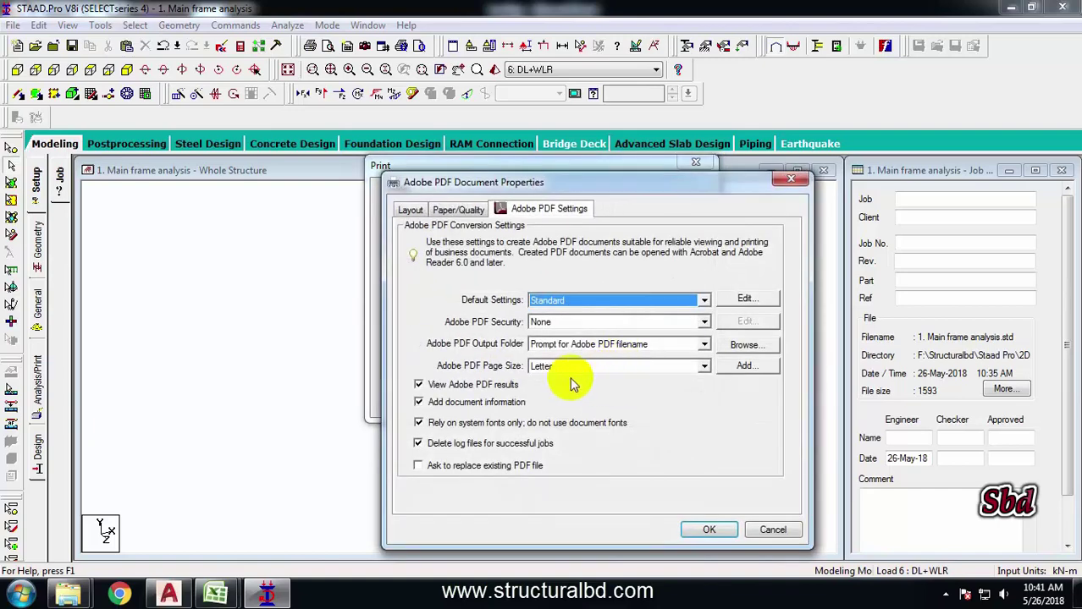
pyautogui.click(673, 369)
pyautogui.scroll(8, 570, 440)
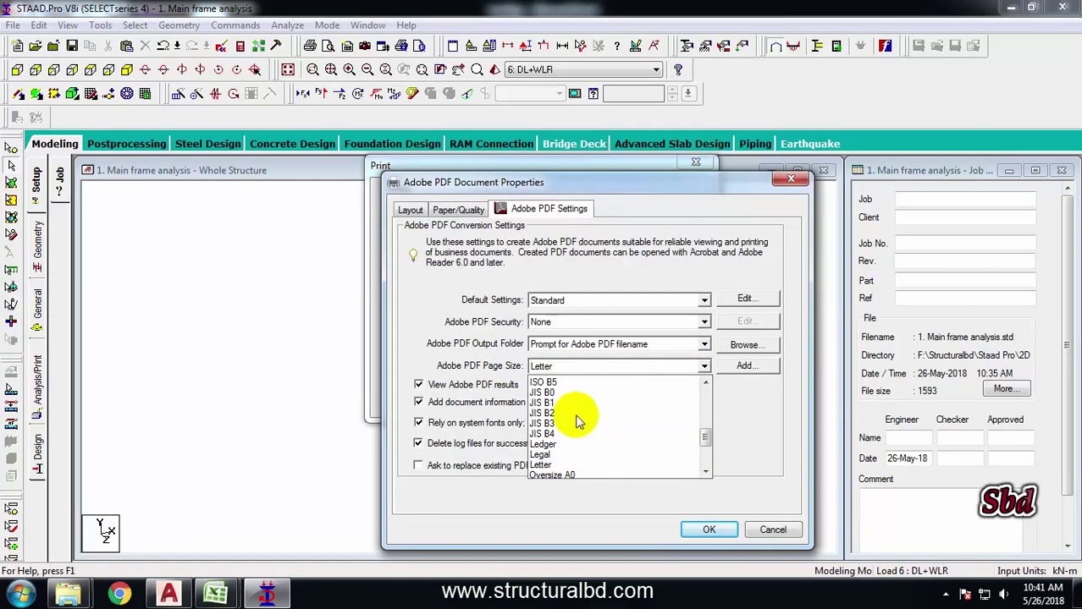
pyautogui.scroll(3, 561, 423)
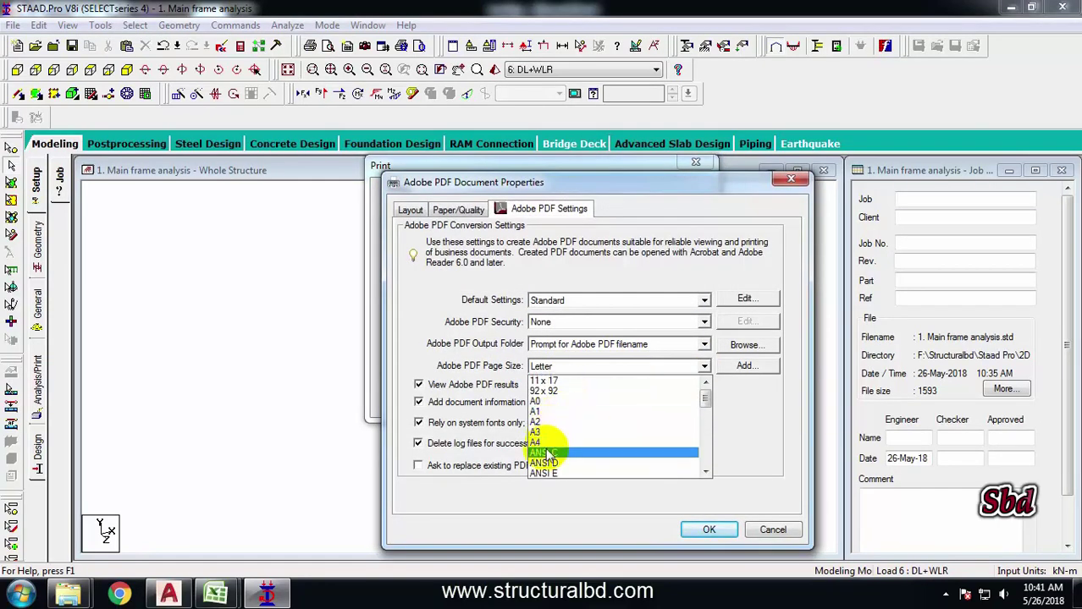
pyautogui.click(550, 441)
pyautogui.click(709, 531)
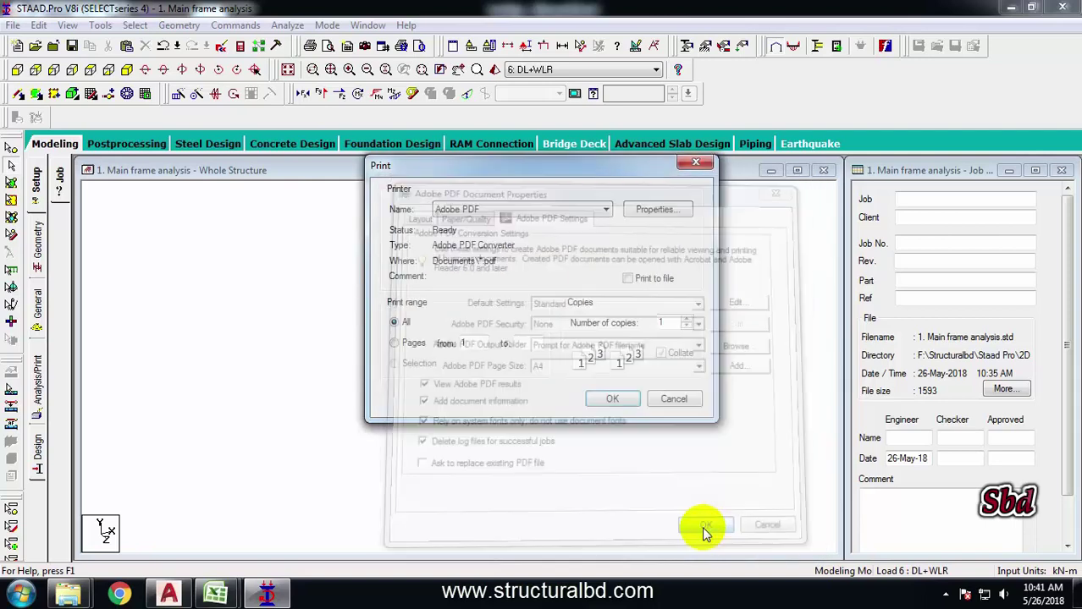
# Step: Print the whole report to a PDF file named Reaction of Main Frame on the Desktop
pyautogui.click(619, 399)
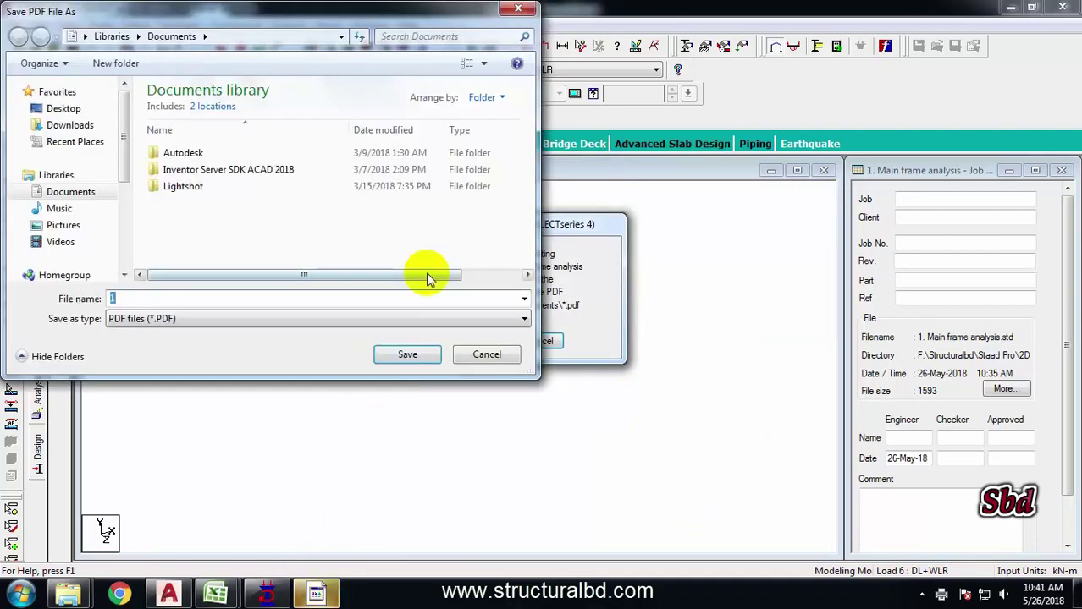
pyautogui.moveTo(161, 21); pyautogui.dragTo(296, 66)
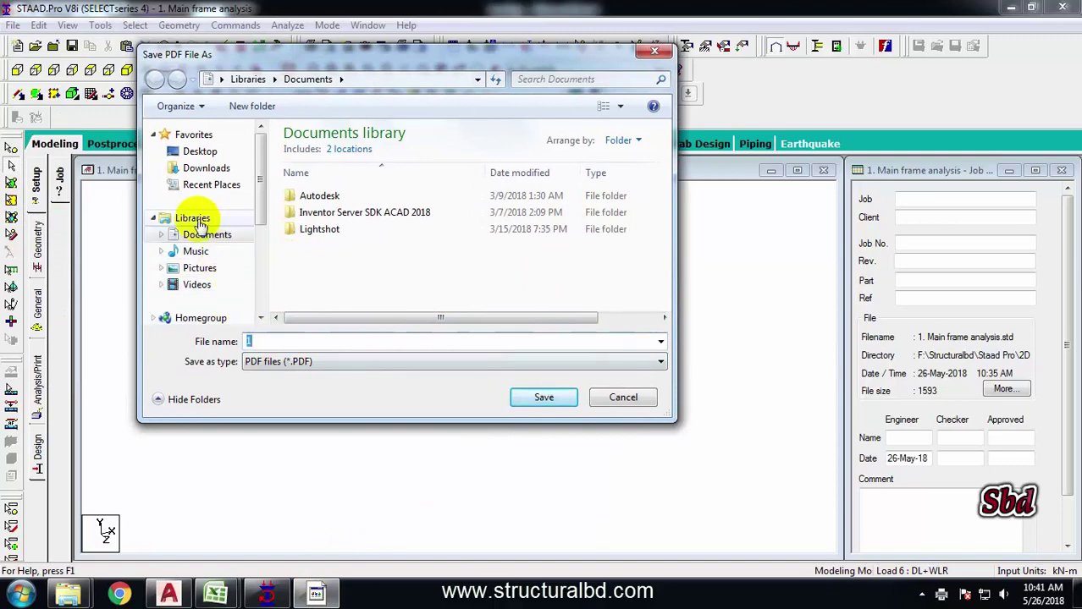
pyautogui.click(200, 150)
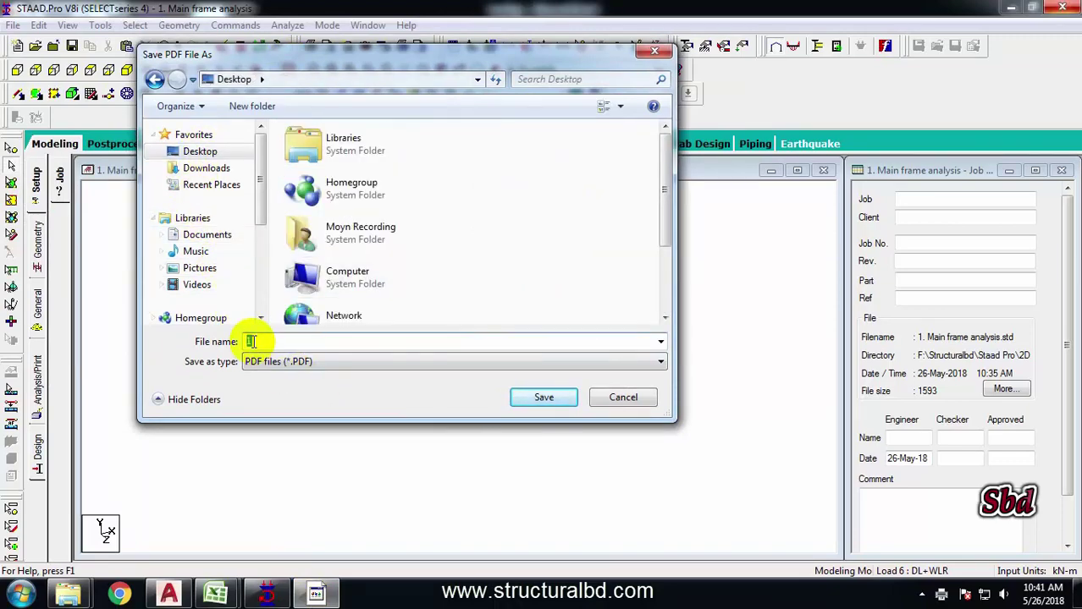
pyautogui.write('Reaction of Main Frame')
pyautogui.press('Return')
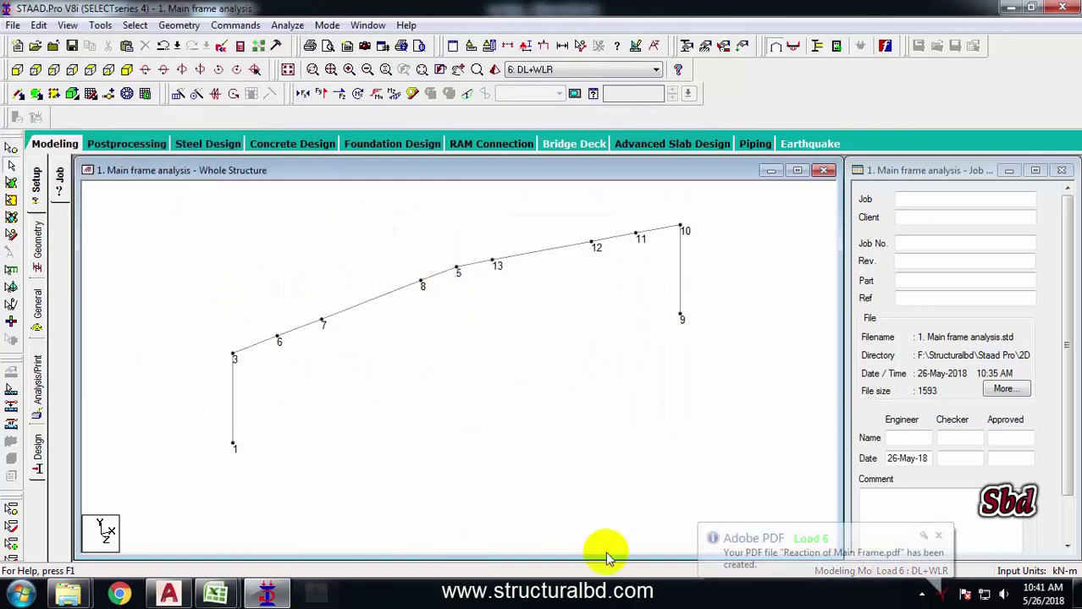
# Step: Read the frame picture and the support reactions in the PDF, and close it along with the Acrobat registration window
pyautogui.scroll(-10, 357, 331)
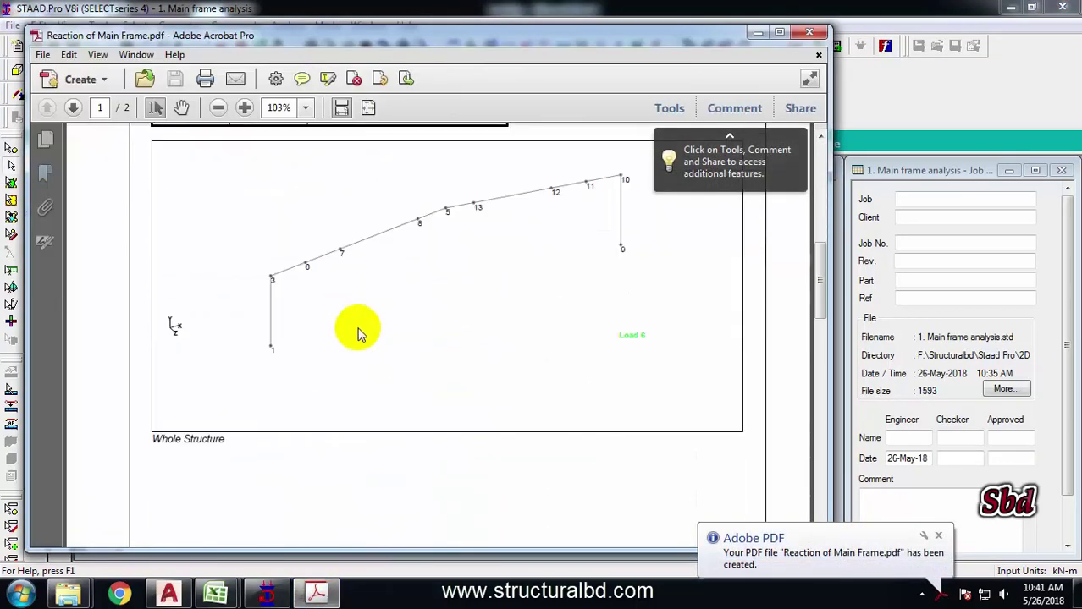
pyautogui.scroll(4, 320, 350)
pyautogui.scroll(-10, 524, 284)
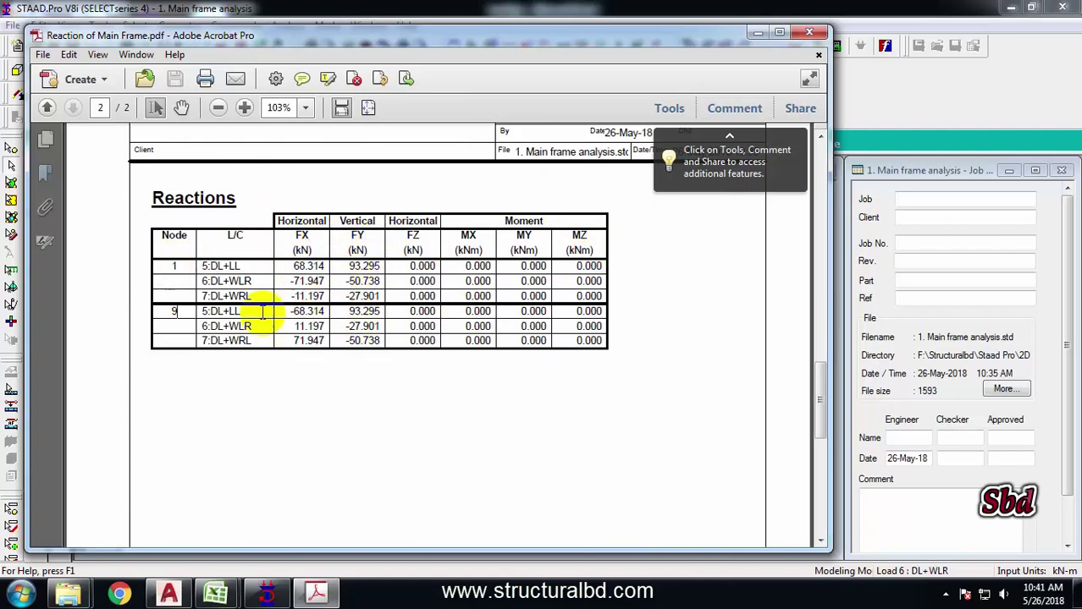
pyautogui.click(808, 32)
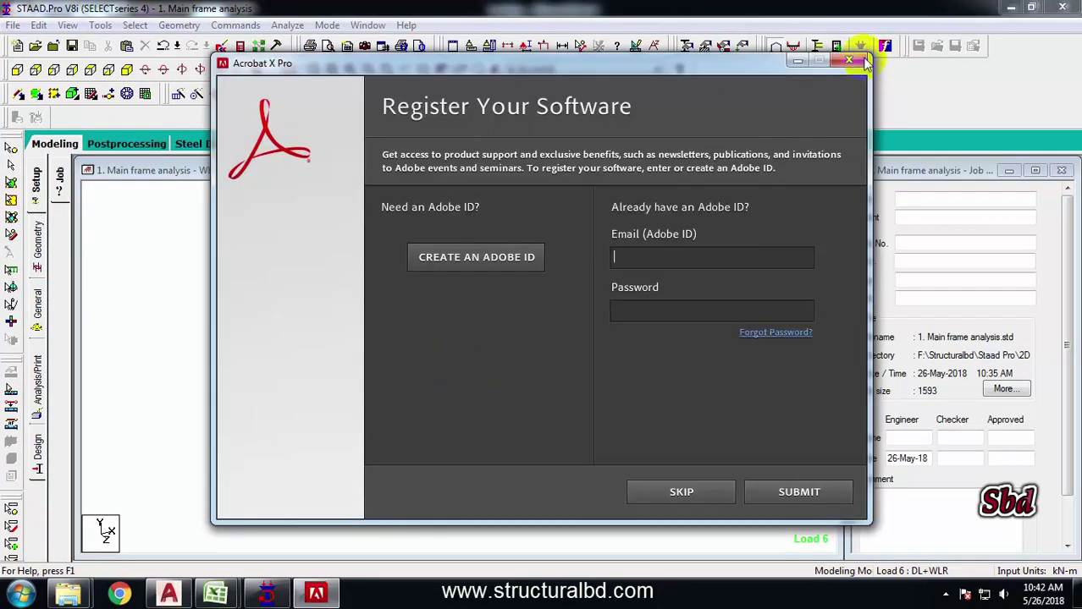
pyautogui.click(840, 66)
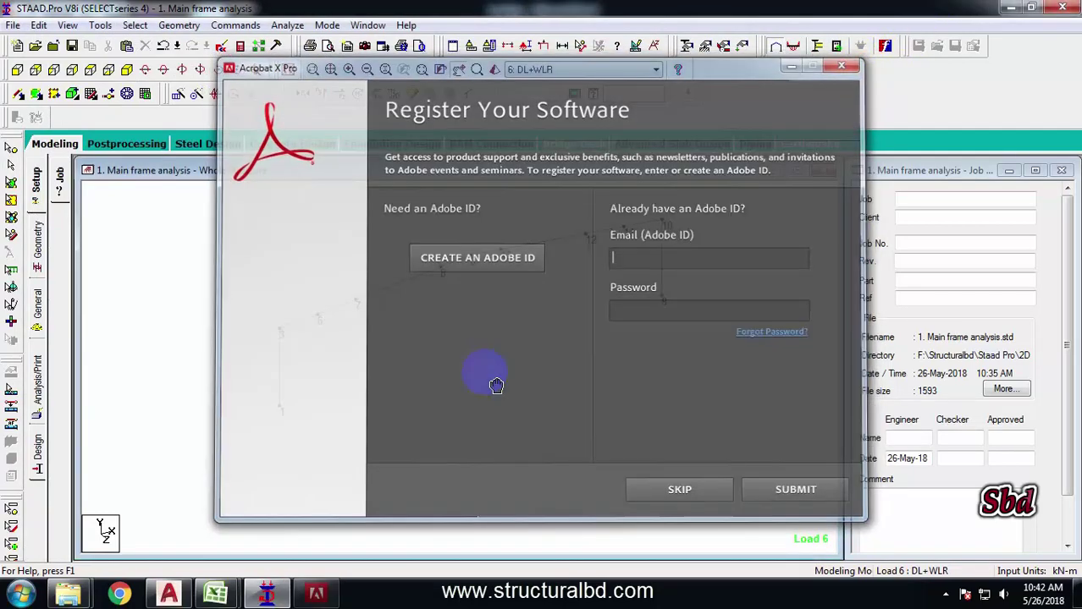